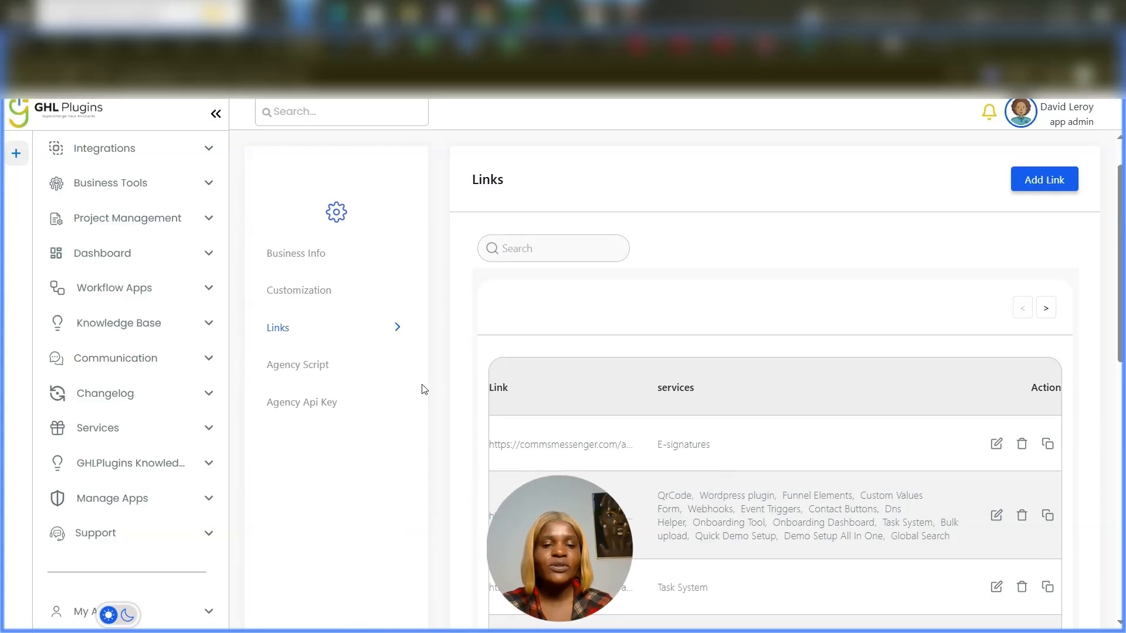
# Review the list of existing service links, expand the account settings and reopen the Links page
pyautogui.scroll(-2, 422, 387)
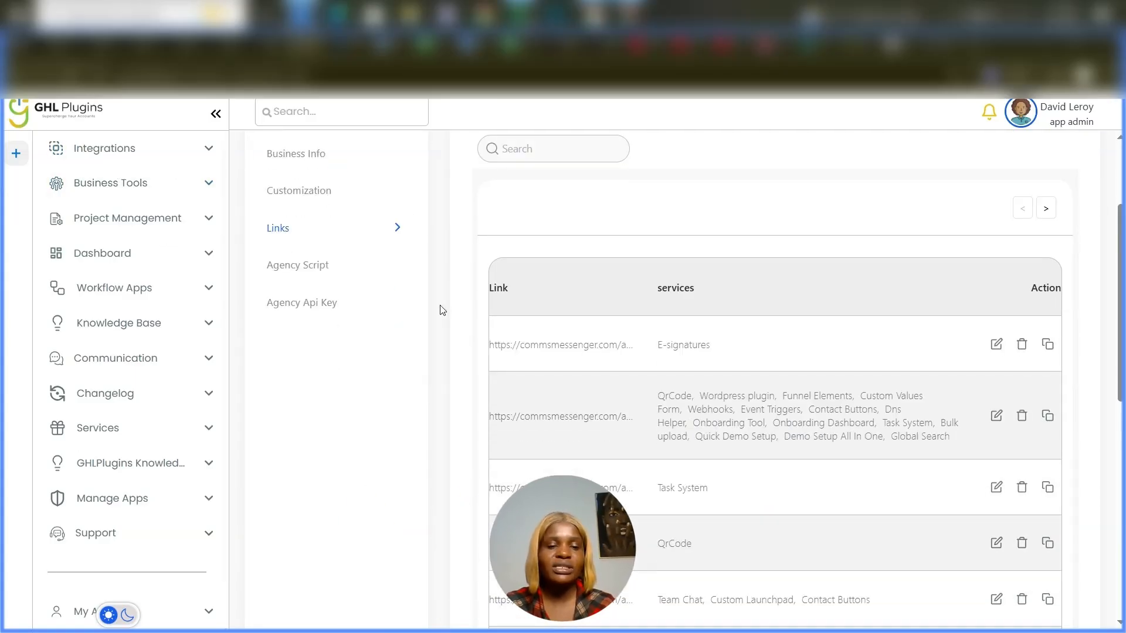
pyautogui.scroll(-2, 440, 307)
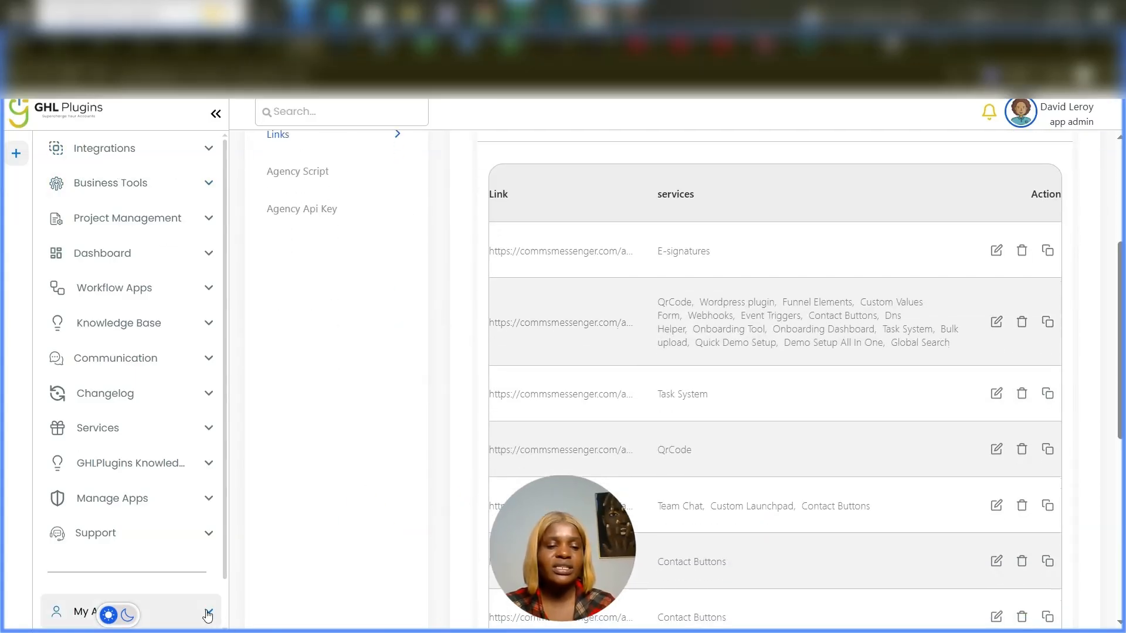
pyautogui.click(186, 594)
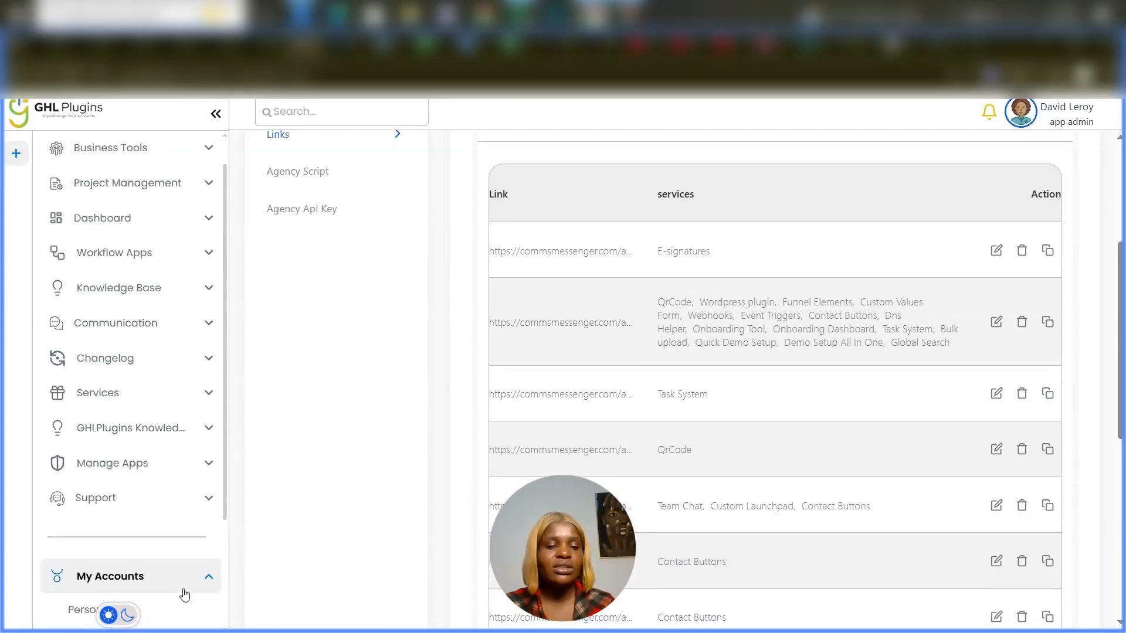
pyautogui.scroll(2, 184, 595)
pyautogui.scroll(-3, 184, 595)
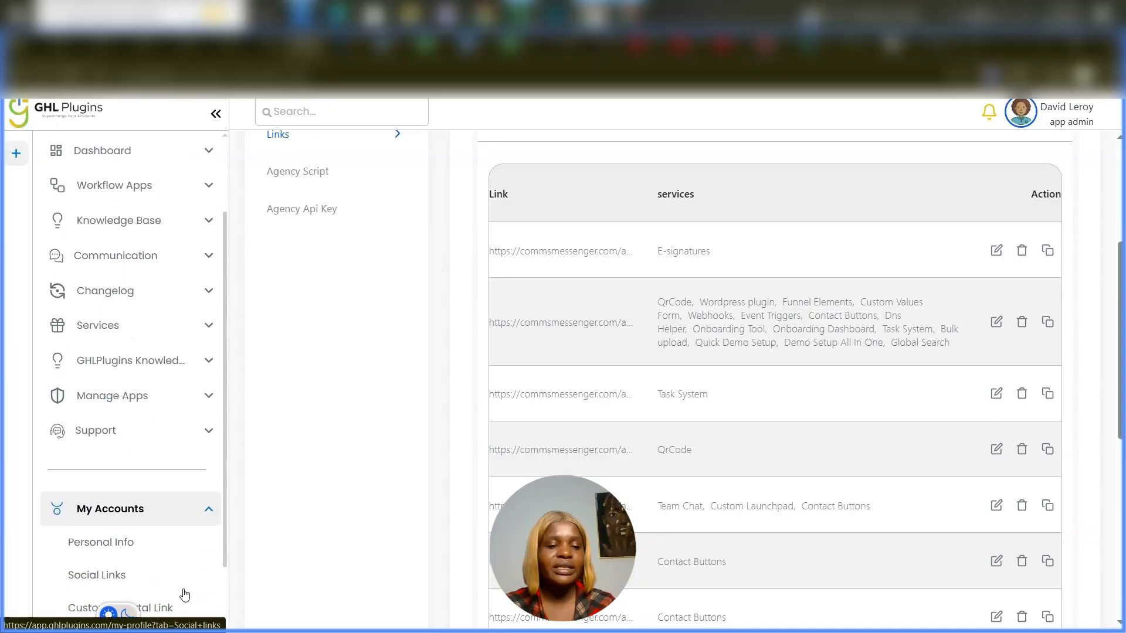
pyautogui.click(117, 598)
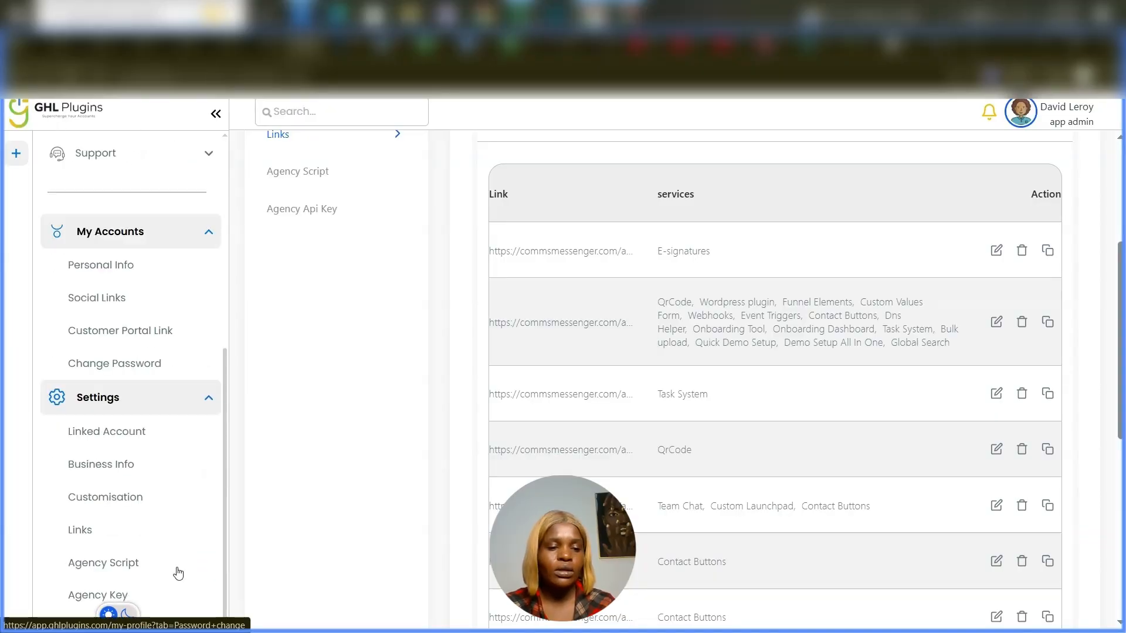
pyautogui.click(91, 535)
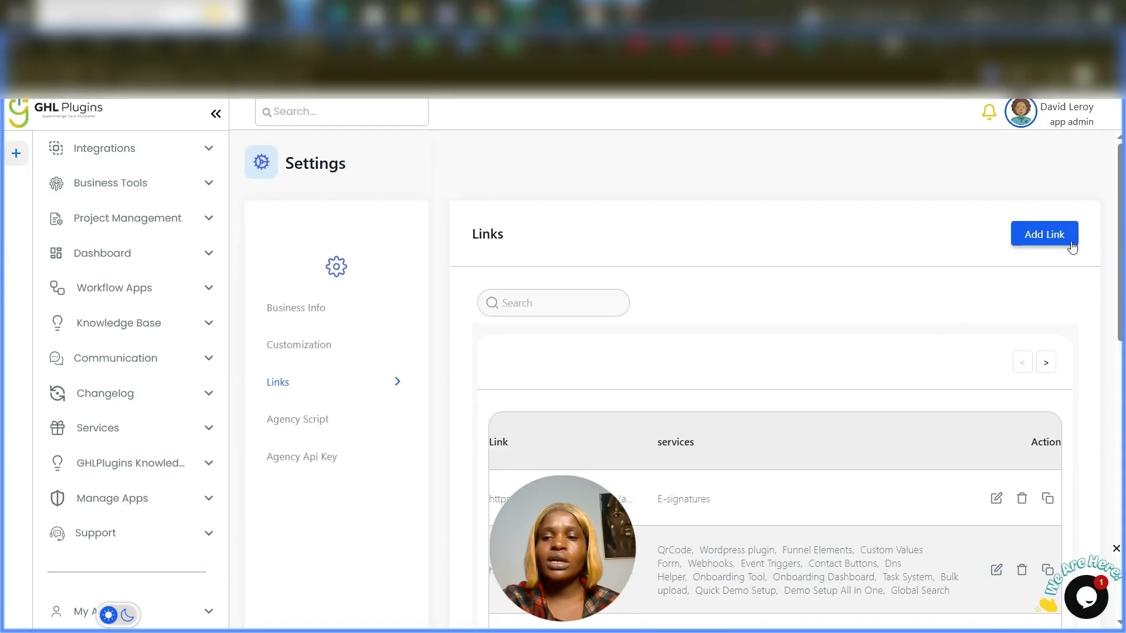
# Add and save a link for the E-signatures service, and copy the E-signatures link from the list
pyautogui.click(1047, 237)
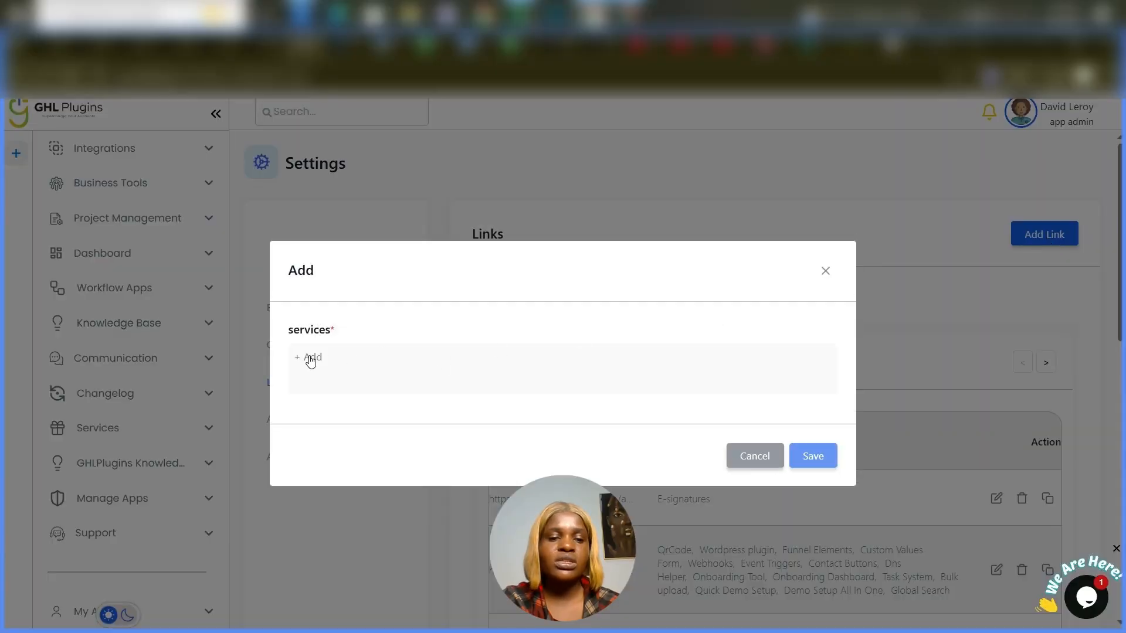
pyautogui.click(310, 359)
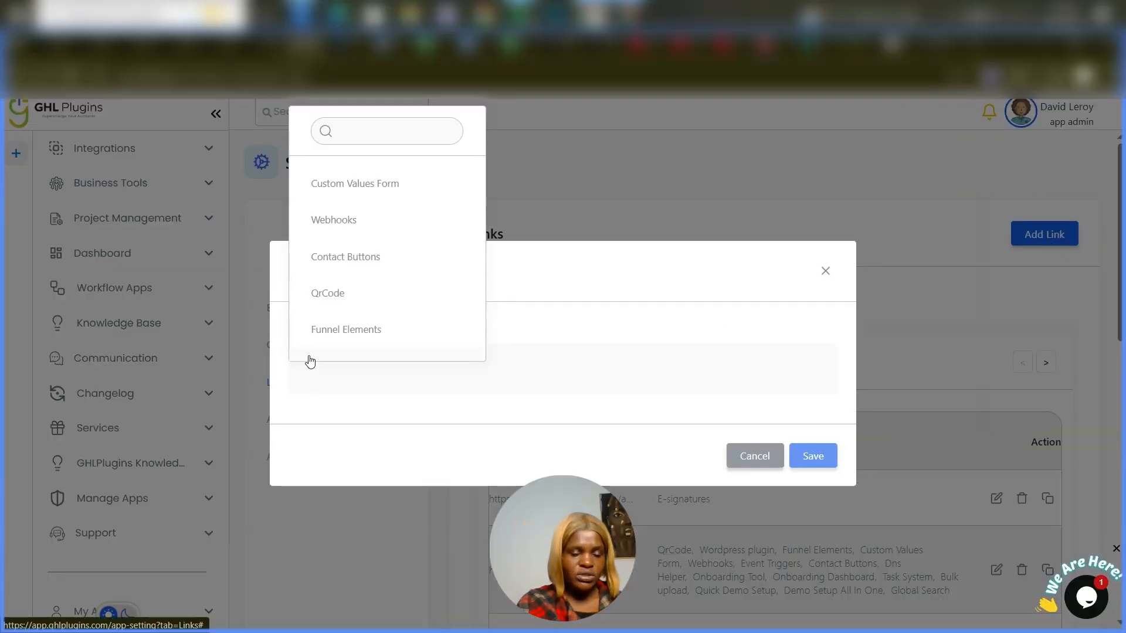
pyautogui.click(349, 138)
pyautogui.write('E')
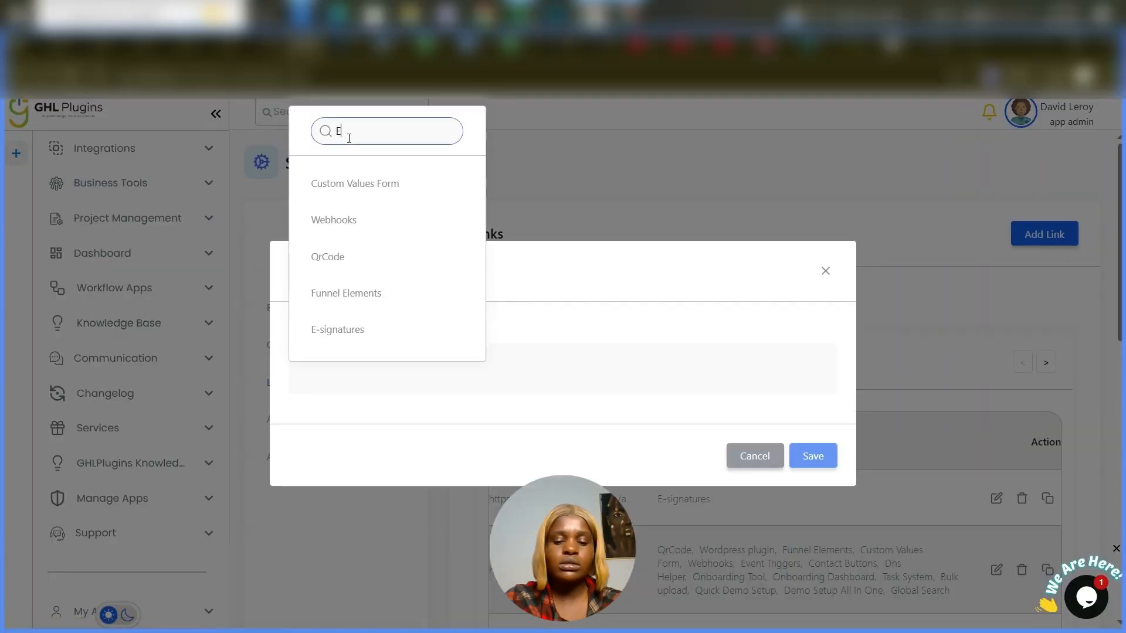
pyautogui.write('-si')
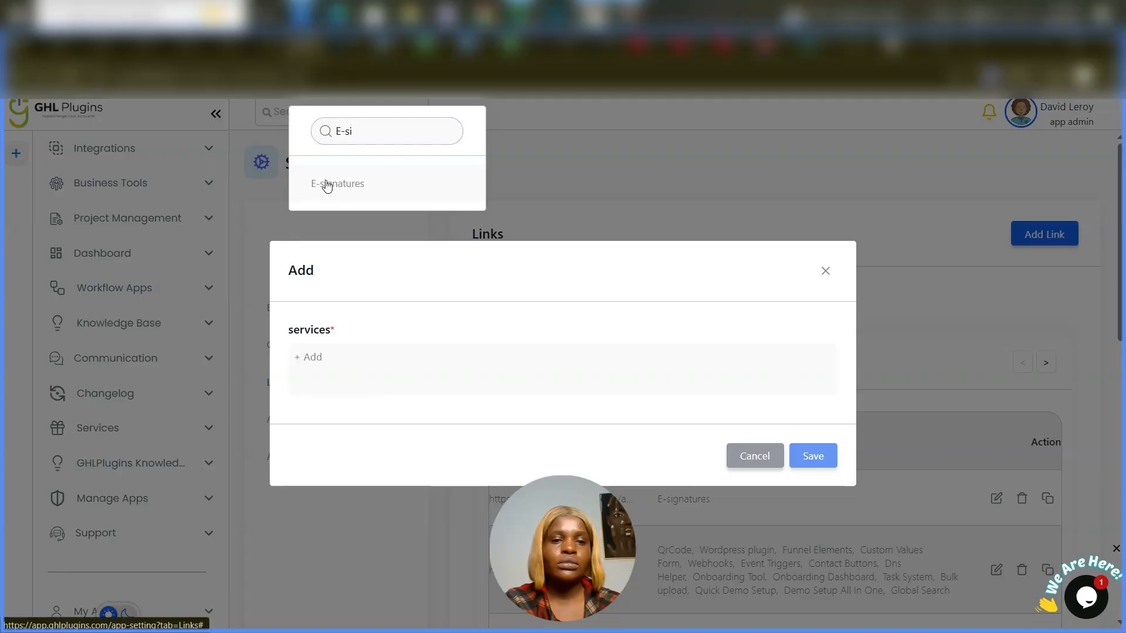
pyautogui.click(326, 182)
pyautogui.click(812, 461)
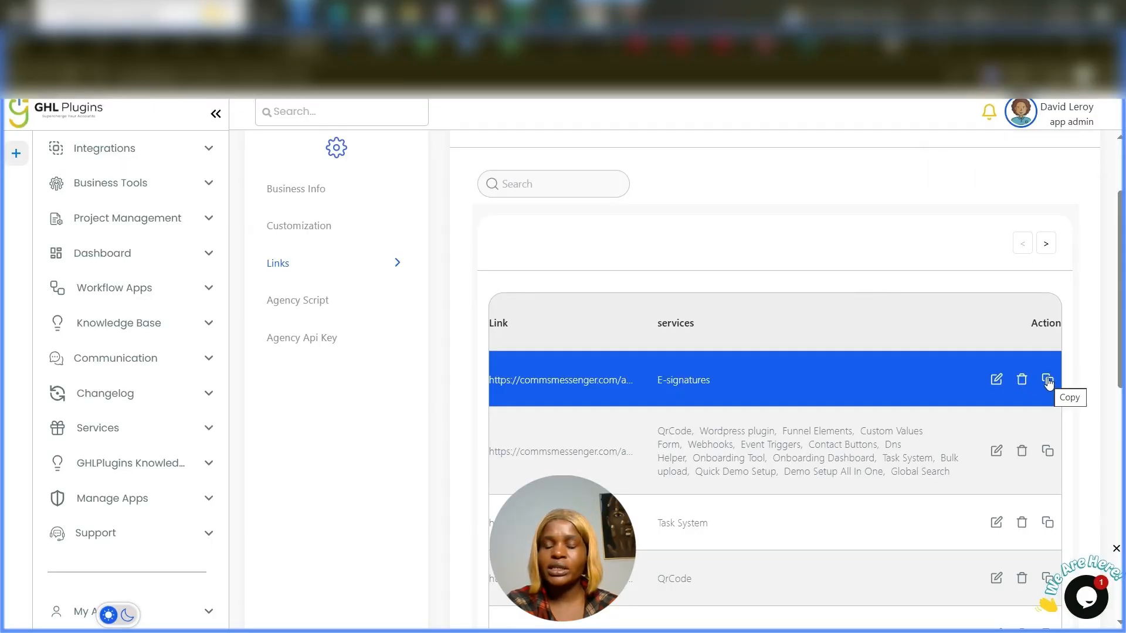
pyautogui.click(1047, 380)
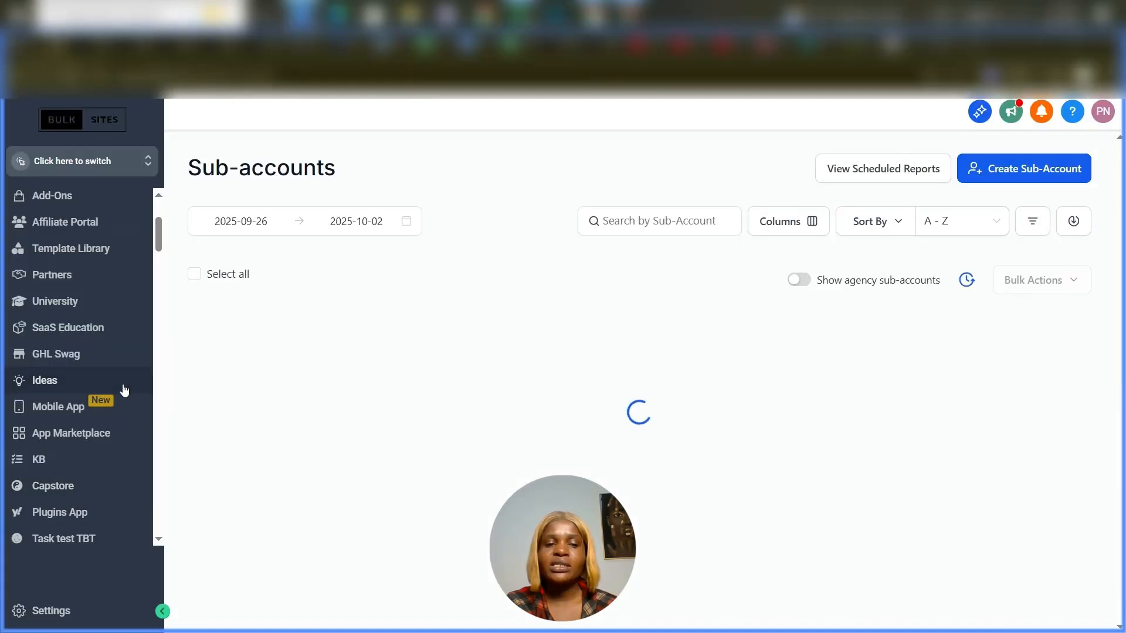
# Switch to the Bulk Sites agency account and open its Custom Menu Links settings
pyautogui.scroll(-2, 124, 390)
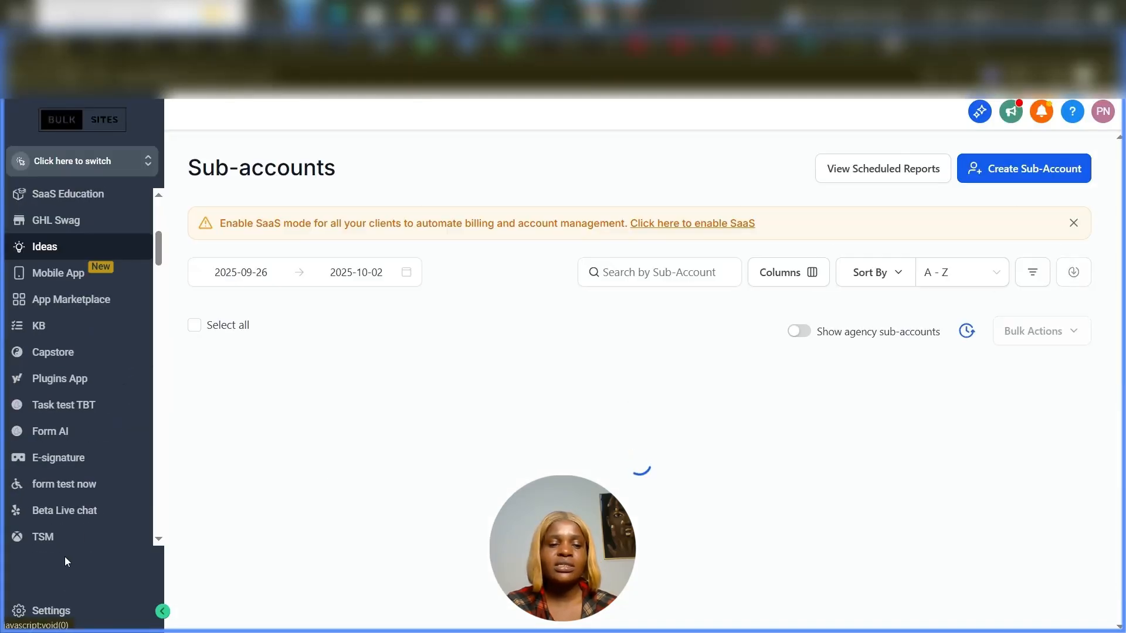
pyautogui.click(45, 612)
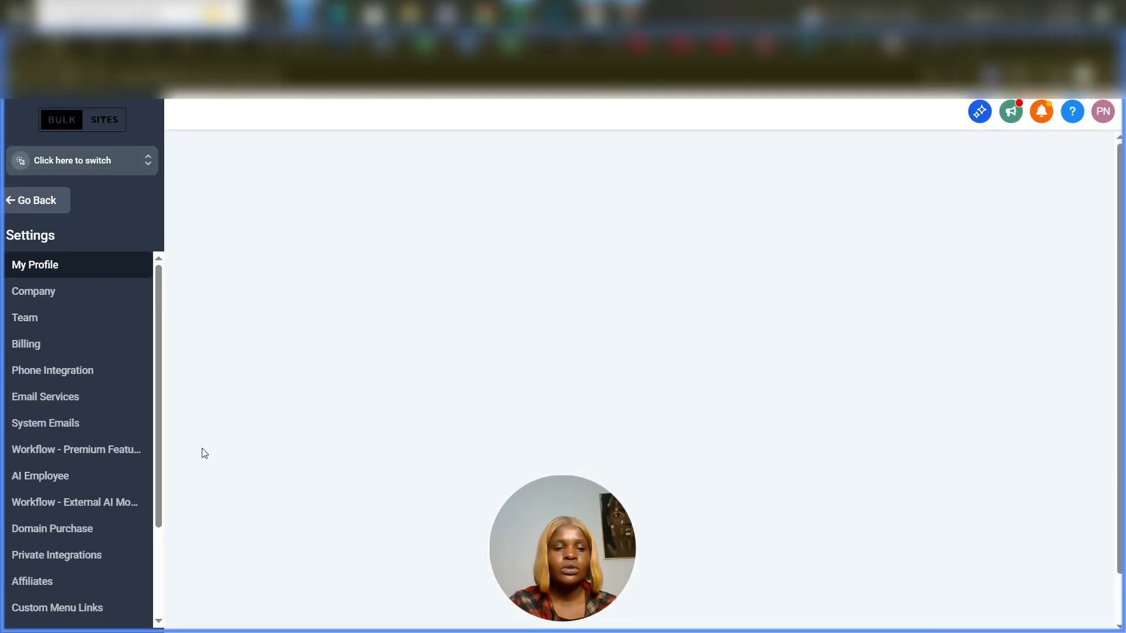
pyautogui.click(111, 475)
pyautogui.click(63, 486)
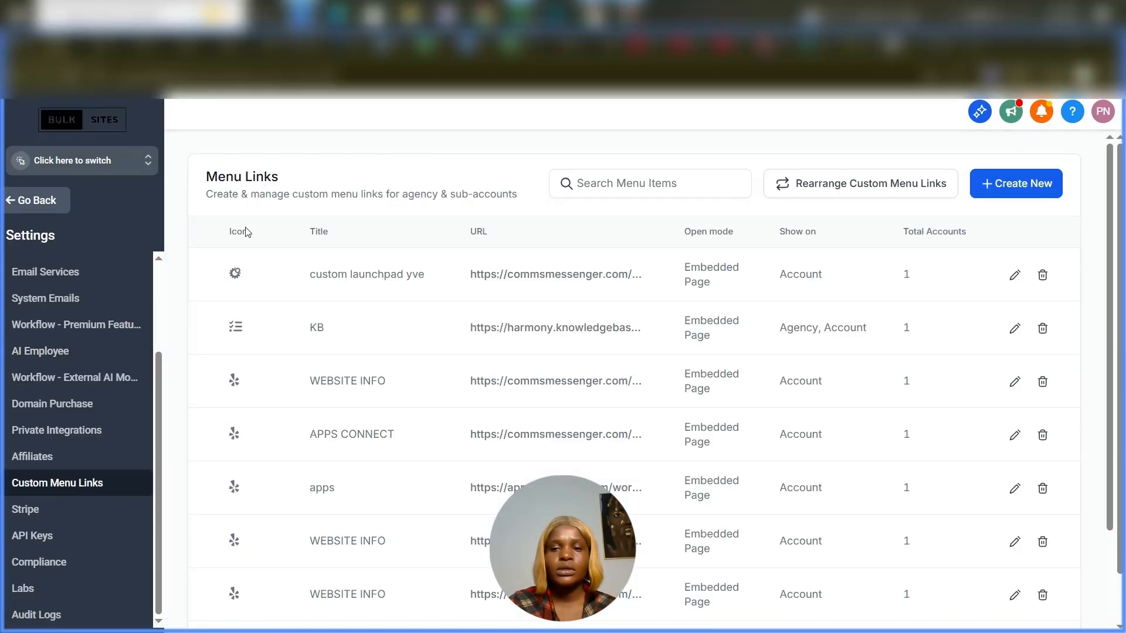
# Create a custom menu link with the youtube icon, the title E-signature and the copied link as its URL
pyautogui.click(1024, 190)
pyautogui.click(447, 373)
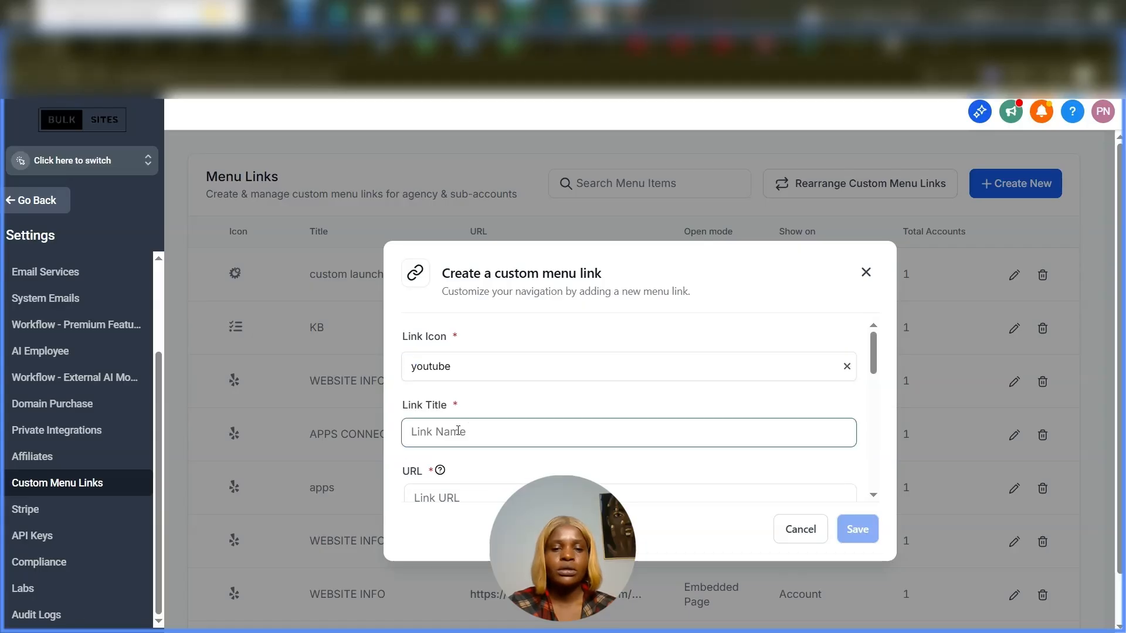
pyautogui.click(458, 431)
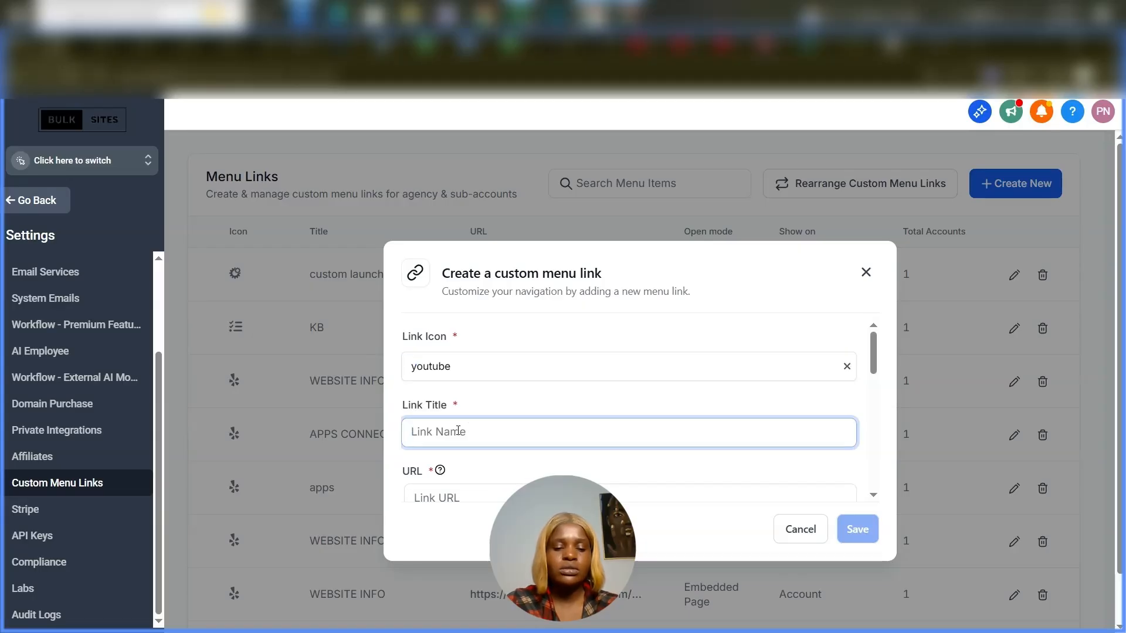
pyautogui.write('E-')
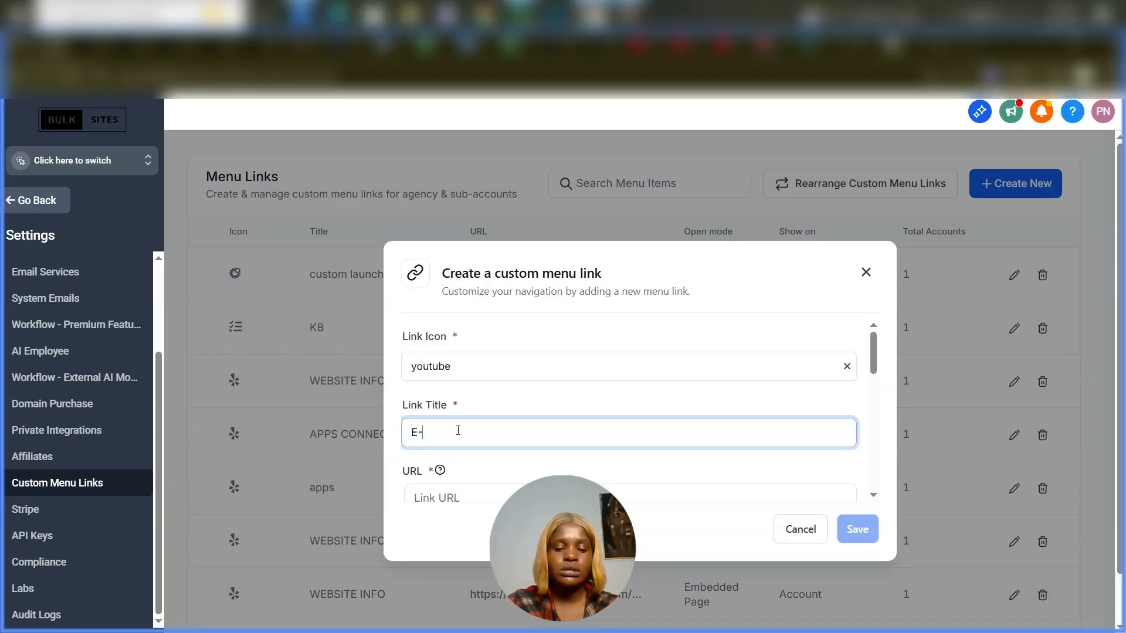
pyautogui.write('signature')
pyautogui.scroll(-1, 455, 411)
pyautogui.click(448, 394)
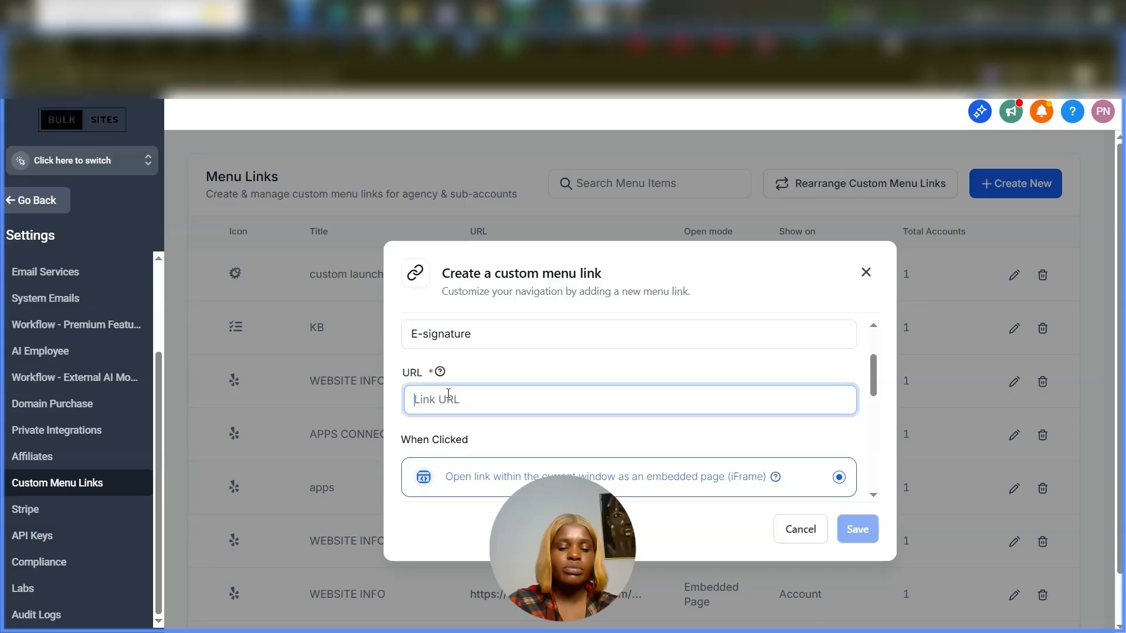
pyautogui.hotkey('ctrl', 'v')
# Exclude the menu link from the agency's sidebar, keeping it only in the sub-account's sidebar
pyautogui.scroll(-3, 514, 398)
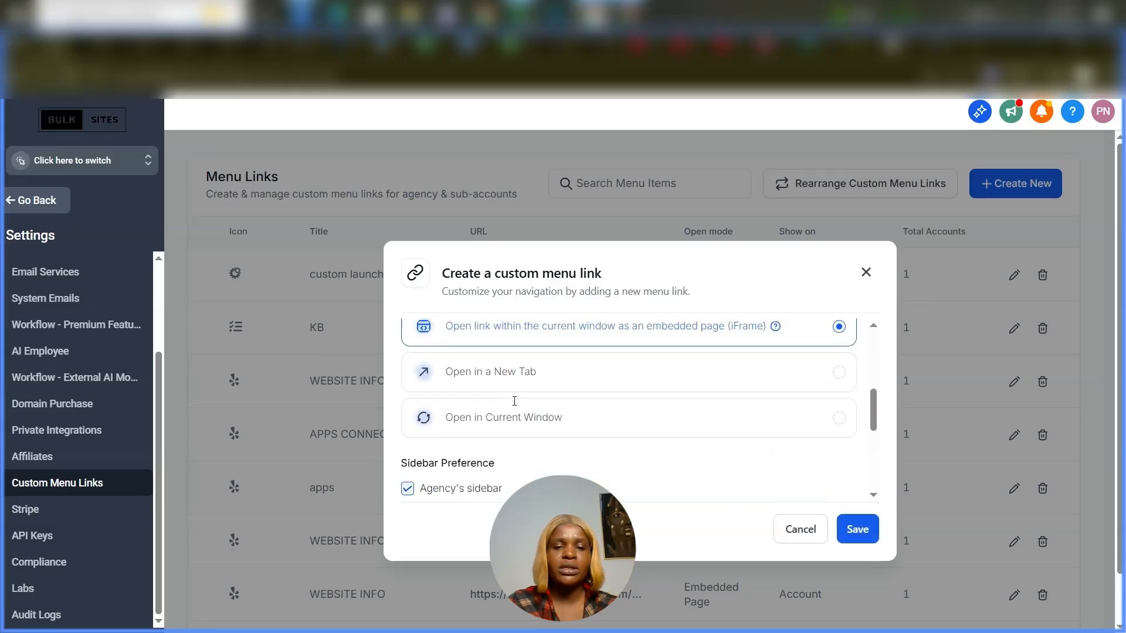
pyautogui.scroll(-2, 514, 401)
pyautogui.click(407, 358)
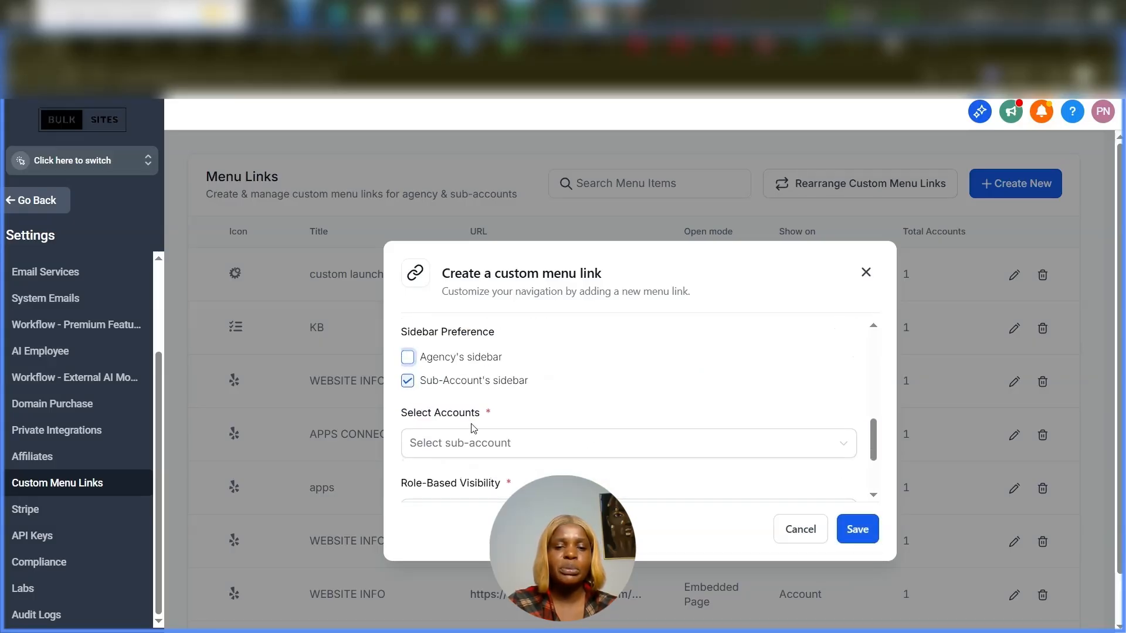
# Assign the menu link to the Kenzo Beauty sub-account and set its role-based visibility to All
pyautogui.scroll(-1, 473, 428)
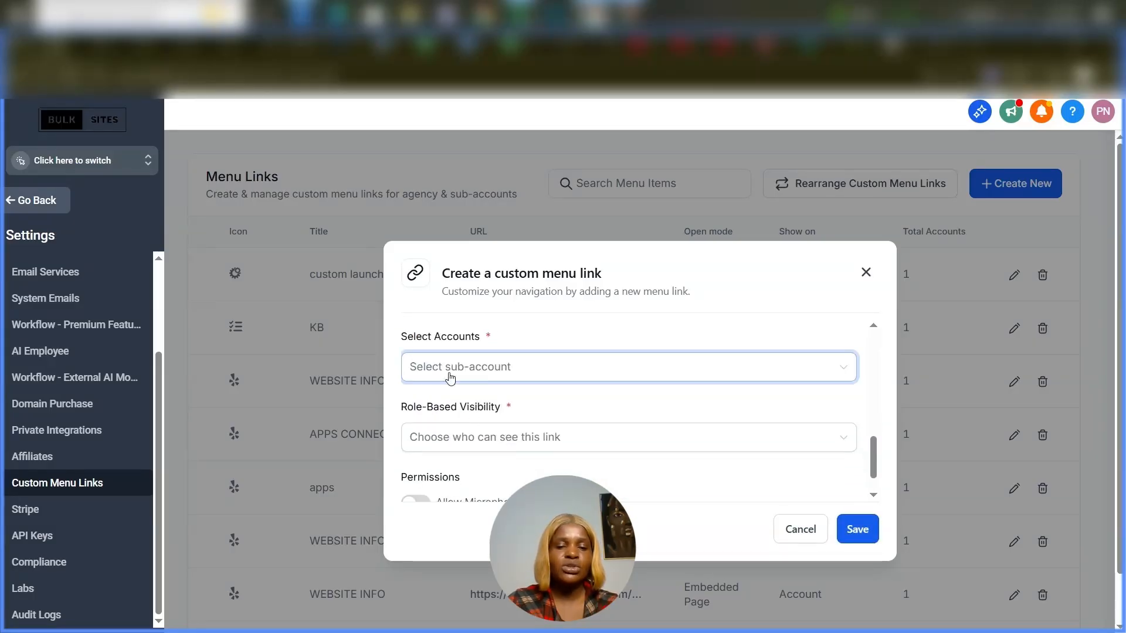
pyautogui.click(443, 376)
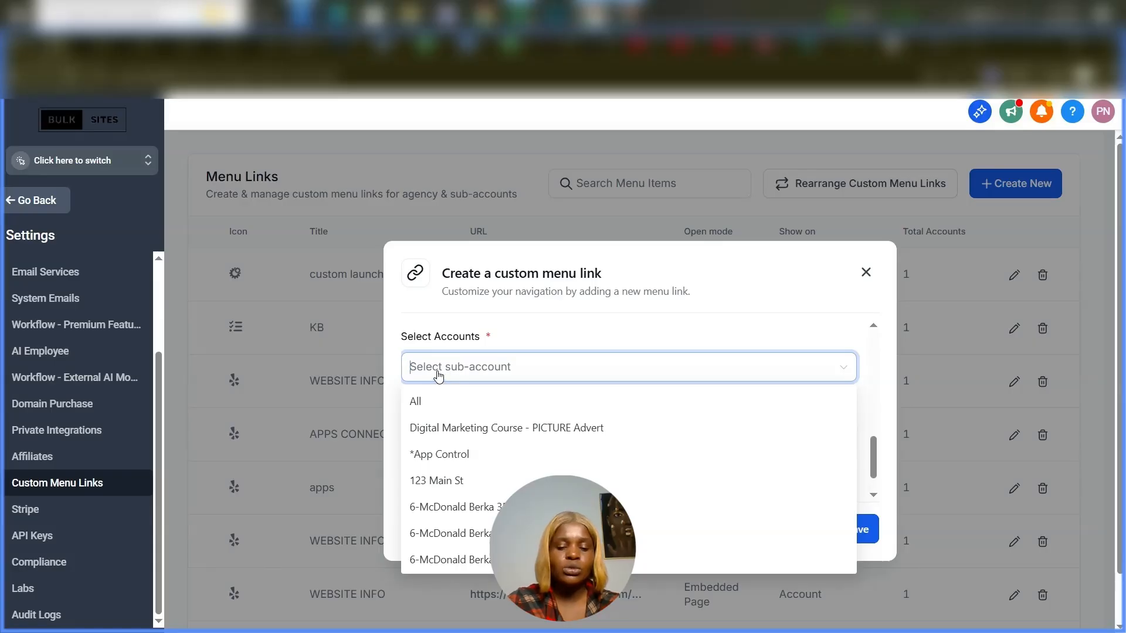
pyautogui.write('kenza')
pyautogui.click(423, 432)
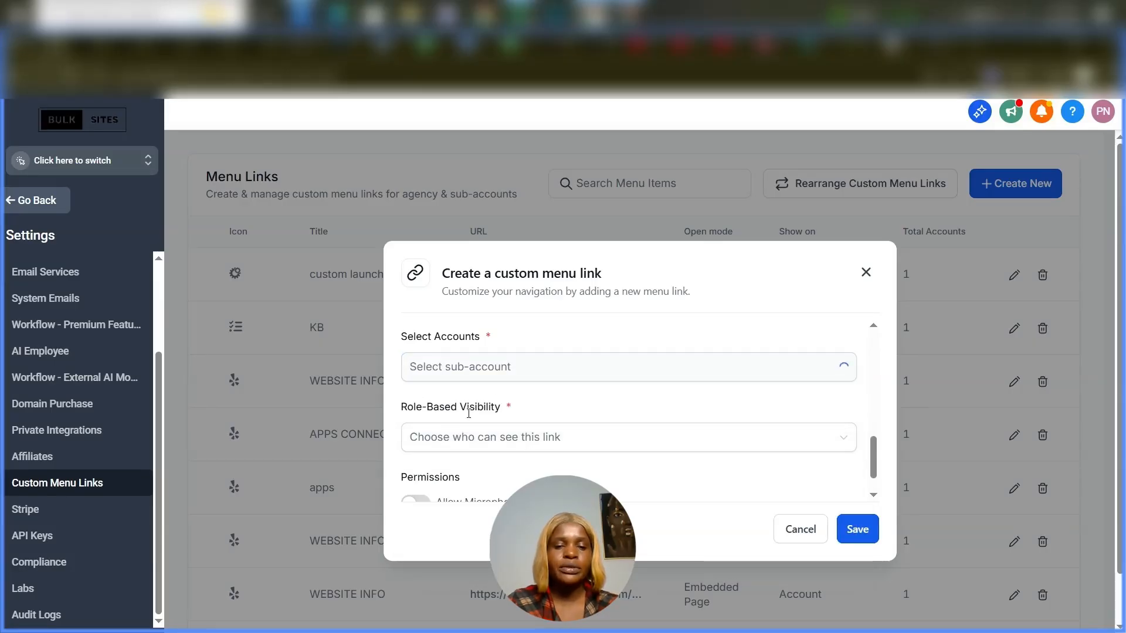
pyautogui.click(439, 447)
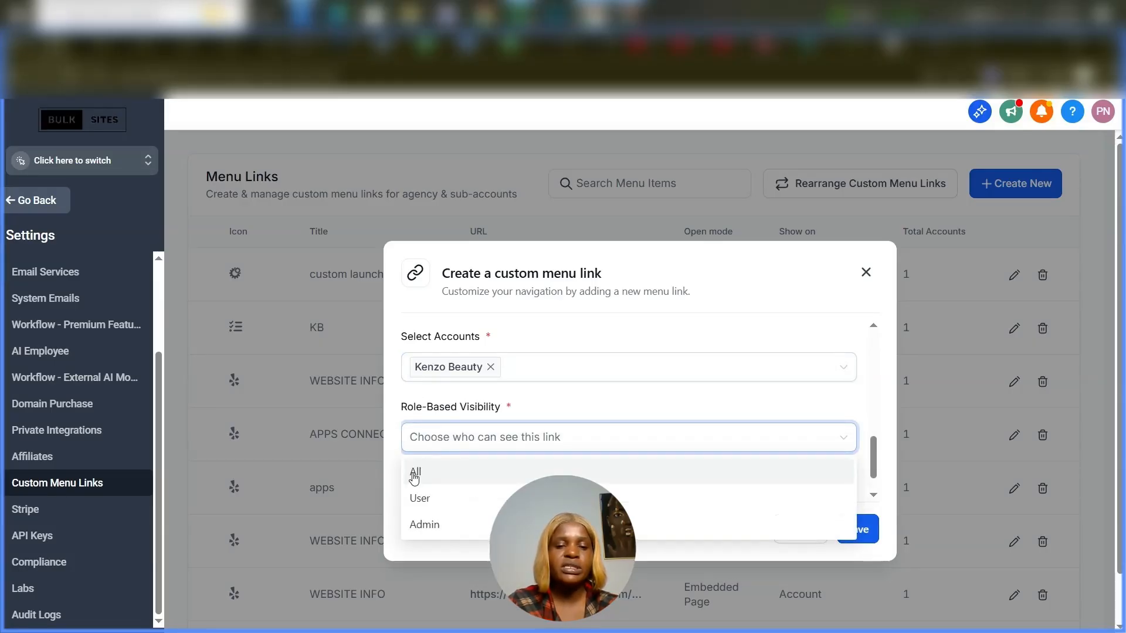
pyautogui.click(413, 476)
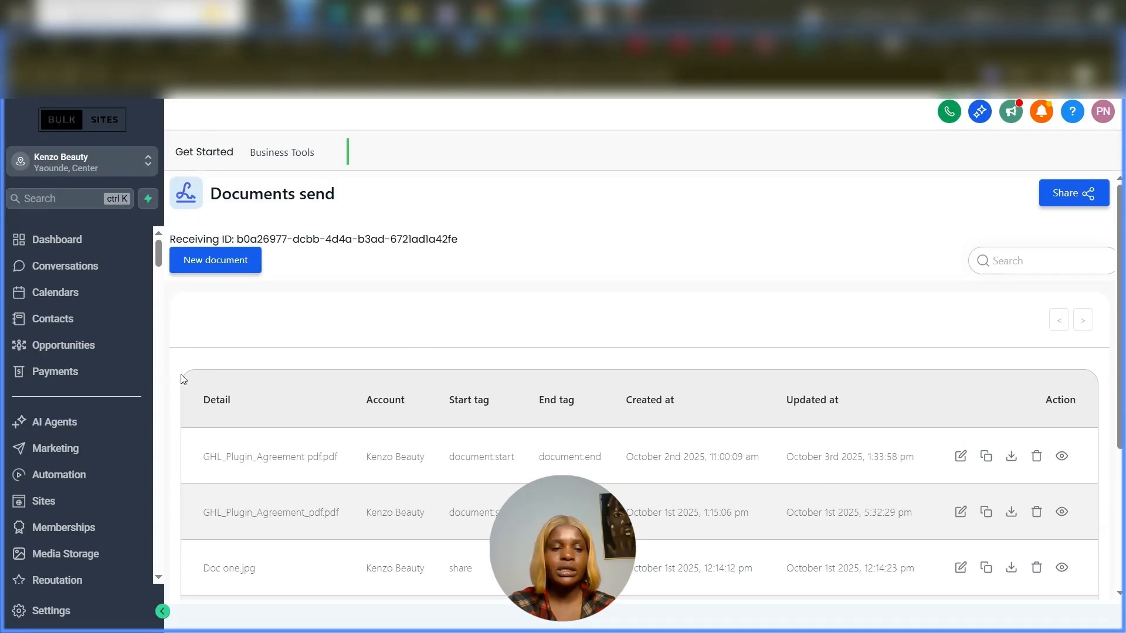
# Start a new e-signature document from the Documents send page of the Kenzo Beauty sub-account
pyautogui.scroll(-5, 111, 440)
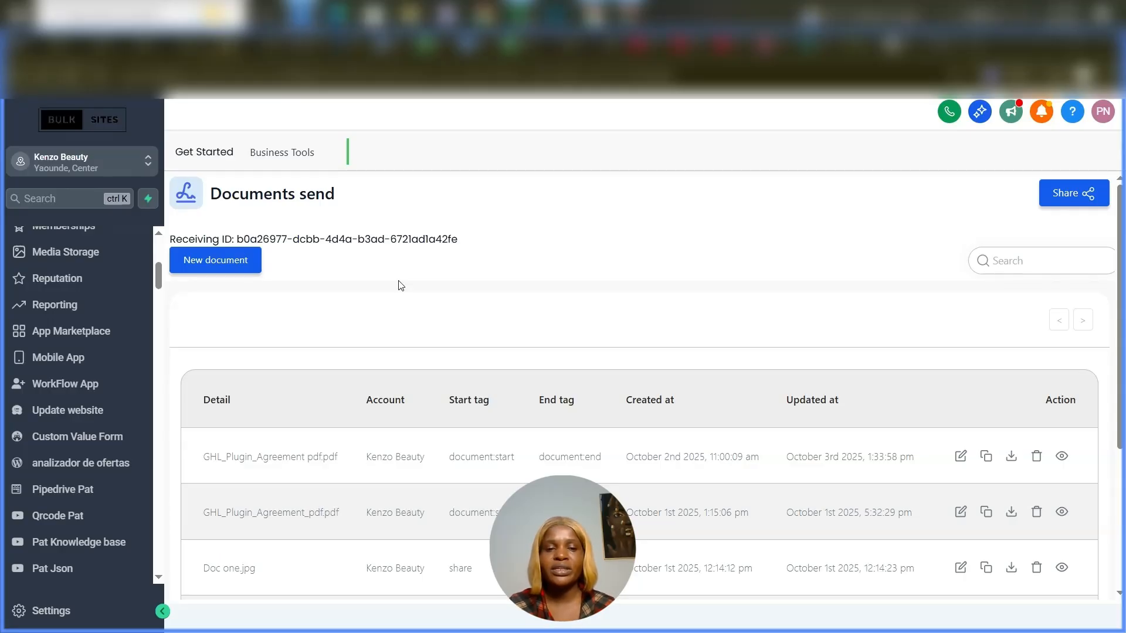
pyautogui.click(209, 263)
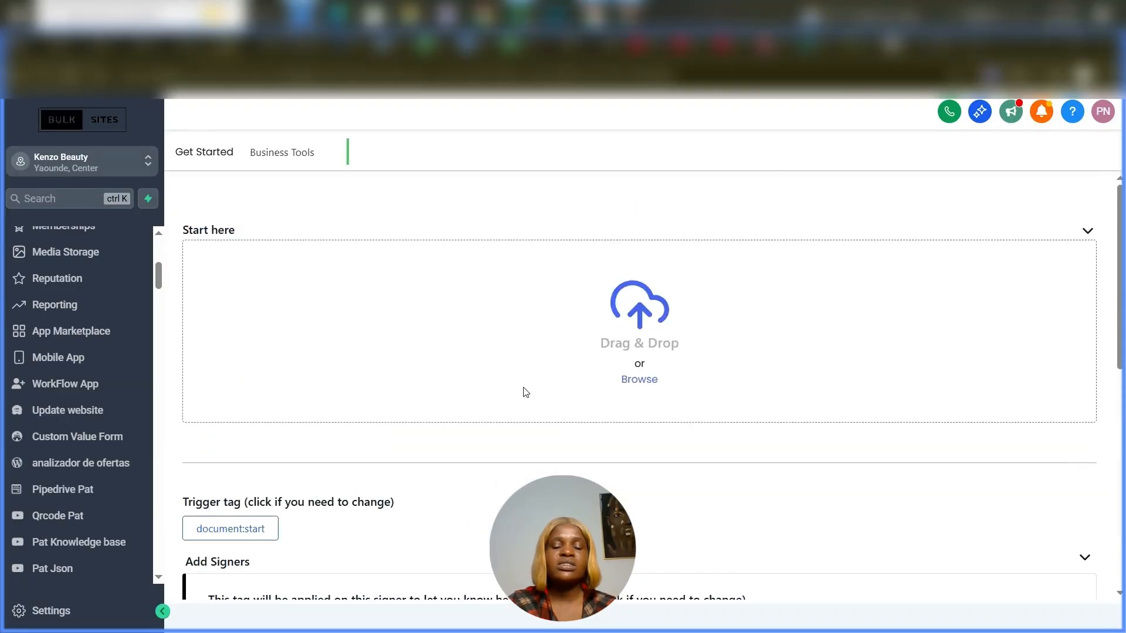
# Examine the new document form's upload area, trigger tag, signer fields and completion tag
pyautogui.scroll(1, 492, 344)
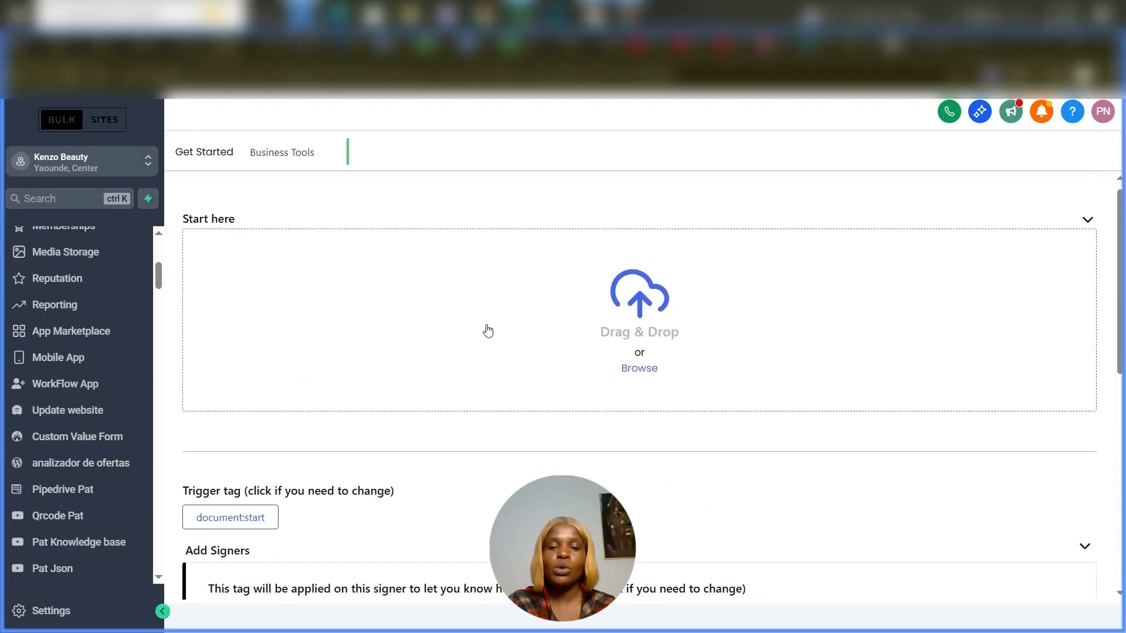
pyautogui.scroll(-1, 488, 328)
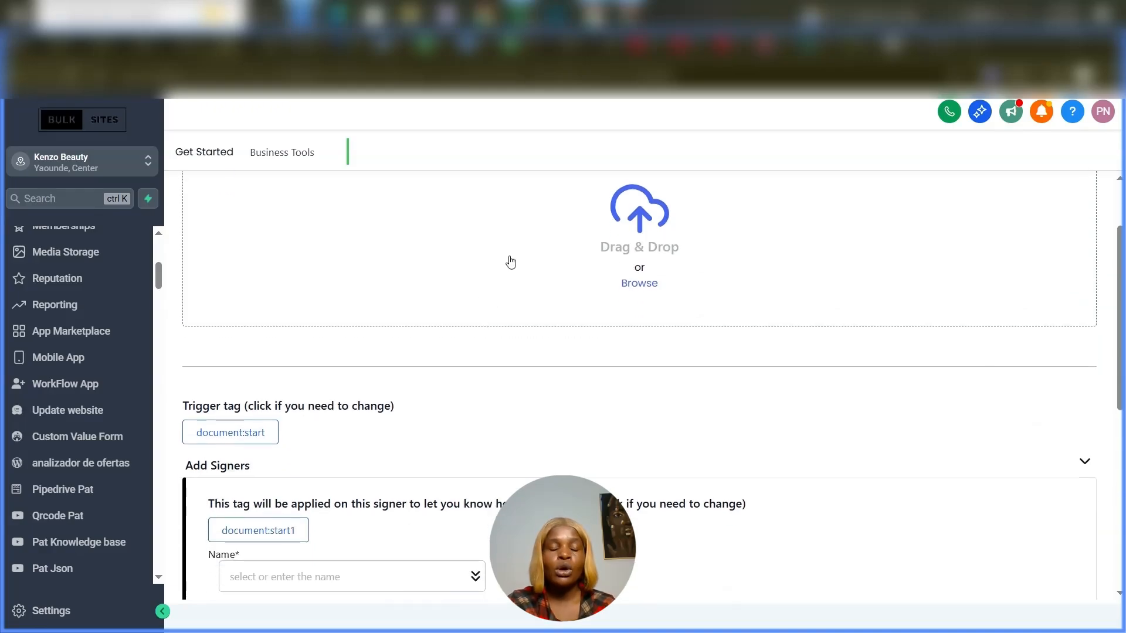
pyautogui.scroll(-3, 508, 262)
pyautogui.scroll(-1, 405, 395)
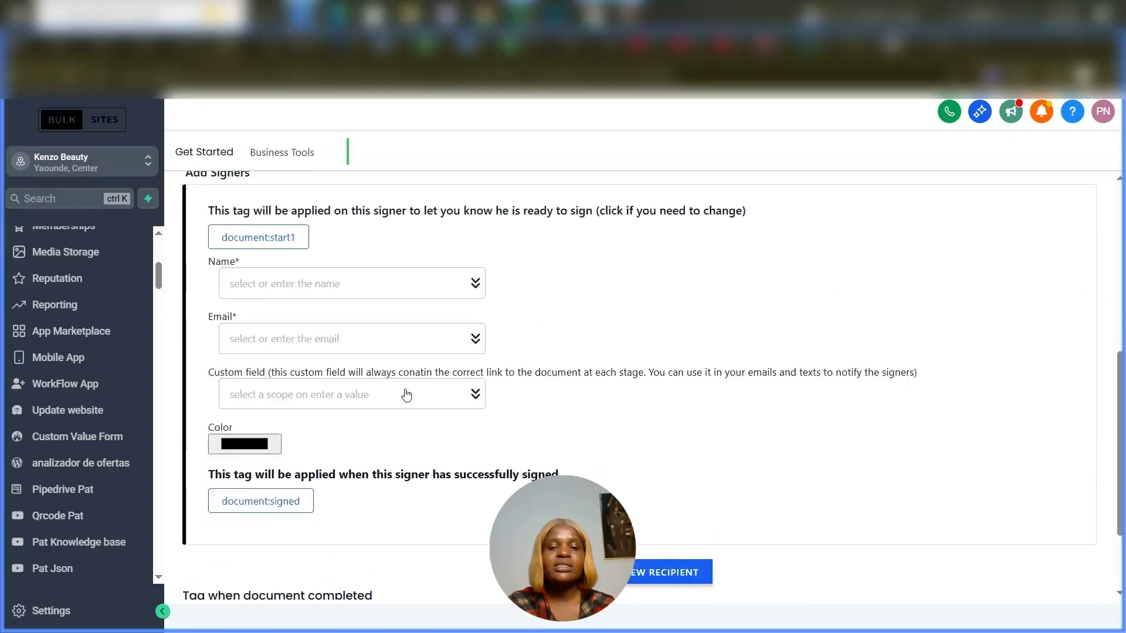
pyautogui.scroll(1, 406, 395)
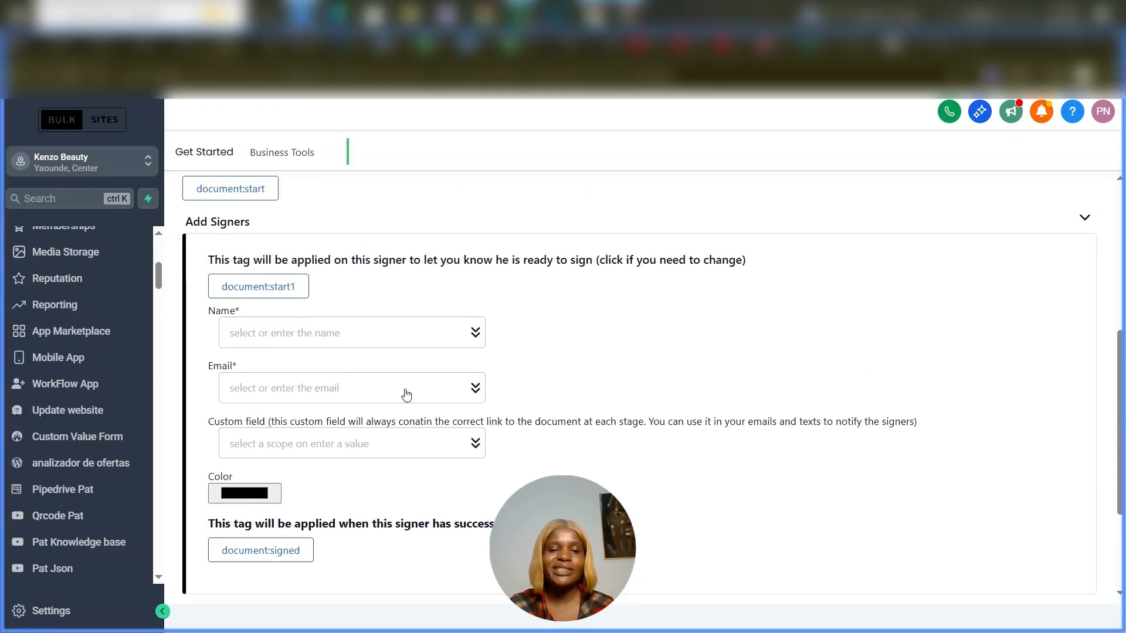
pyautogui.scroll(-2, 355, 364)
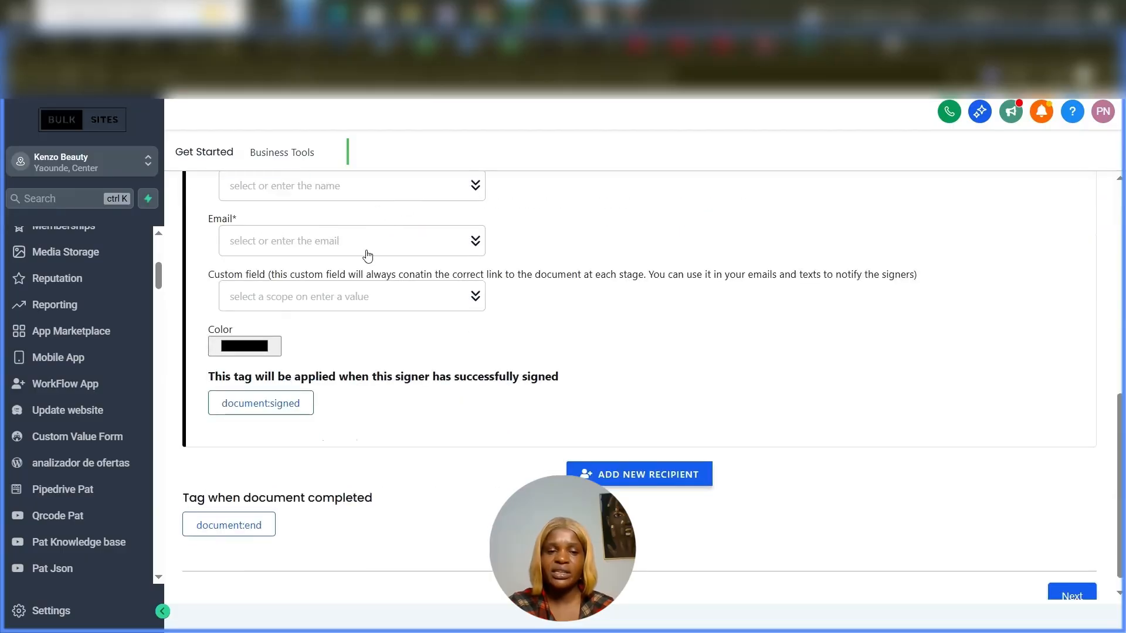
pyautogui.scroll(2, 367, 256)
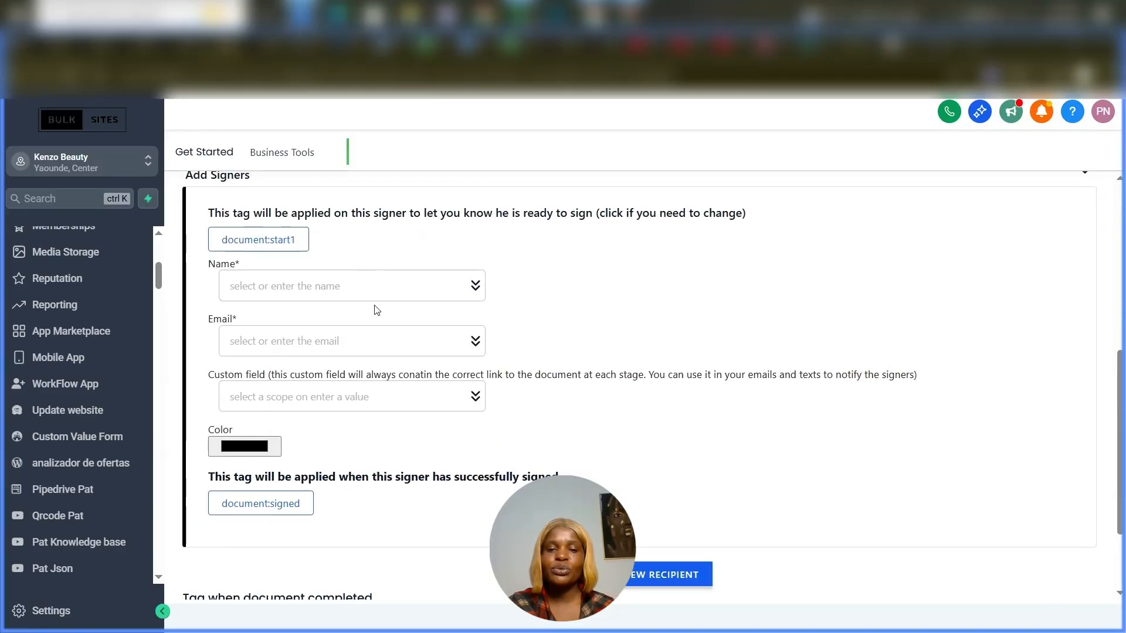
pyautogui.scroll(-2, 377, 310)
pyautogui.scroll(2, 386, 250)
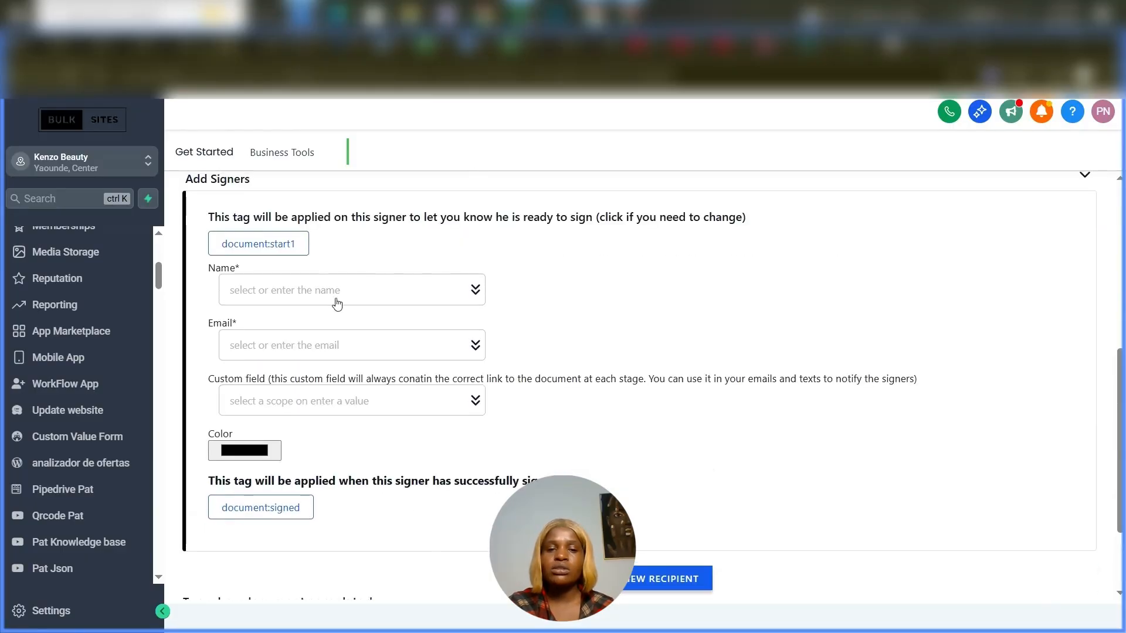
# Map the first signer's name to the First Name field and the email to the Email field
pyautogui.scroll(-1, 329, 372)
pyautogui.scroll(-1, 328, 371)
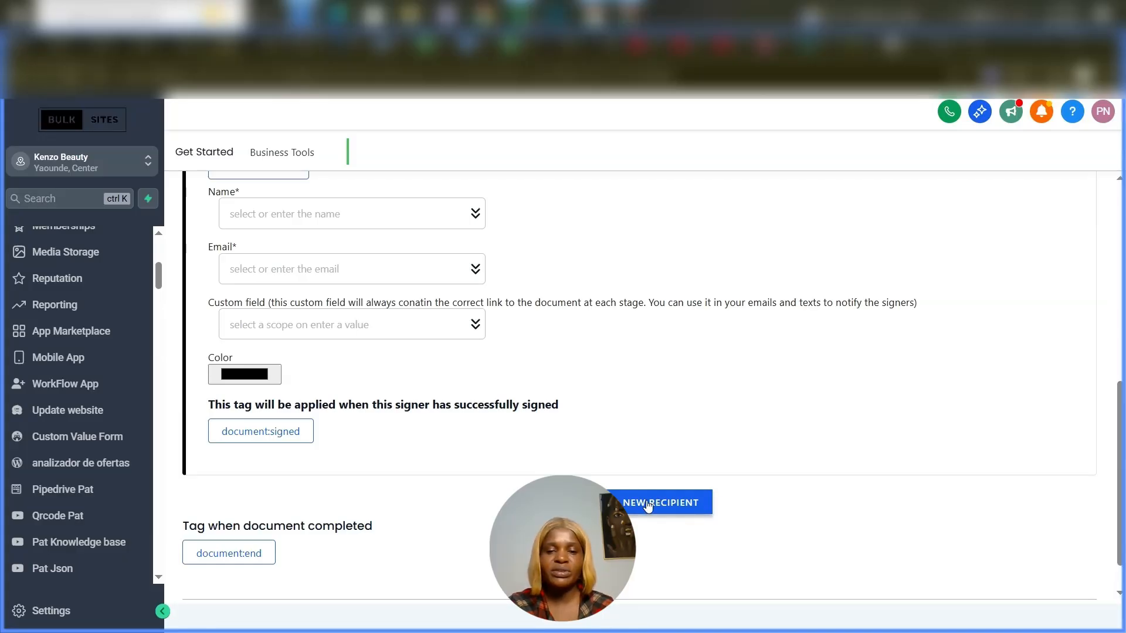
pyautogui.scroll(8, 675, 410)
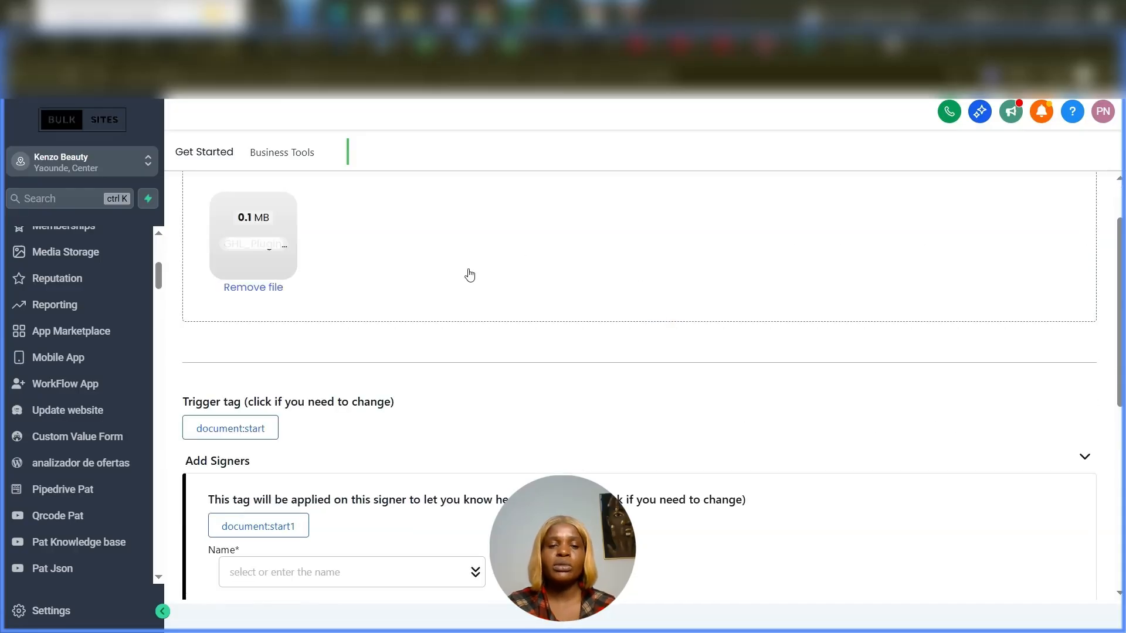
pyautogui.scroll(-4, 470, 275)
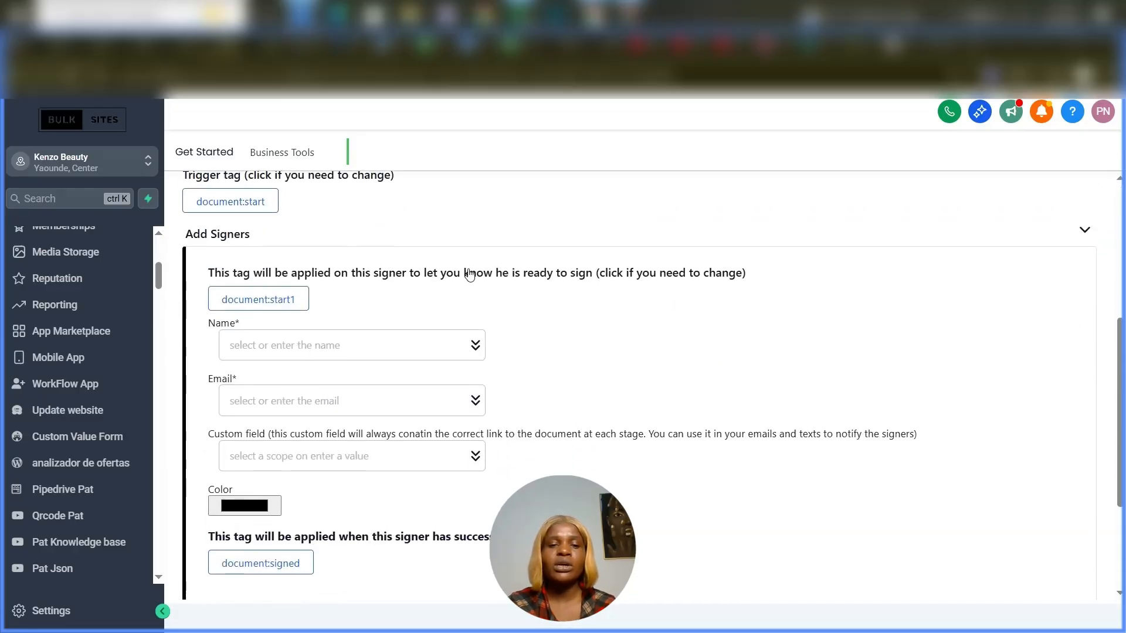
pyautogui.click(411, 350)
pyautogui.click(271, 394)
pyautogui.click(328, 368)
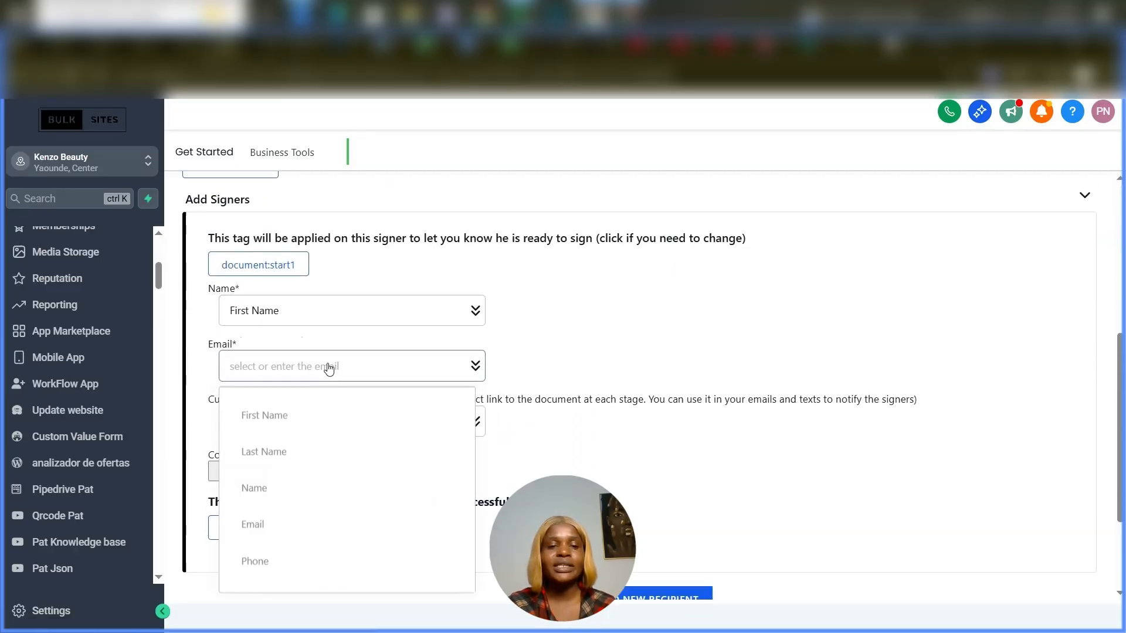
pyautogui.scroll(-1, 270, 468)
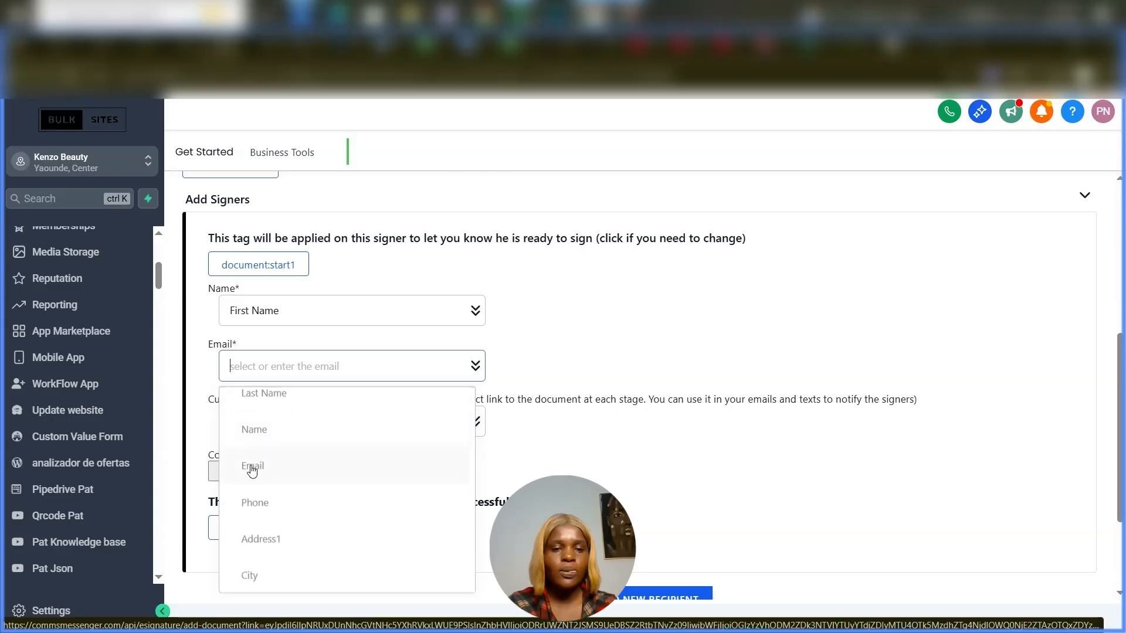
pyautogui.click(269, 468)
# Examine the first signer's ready-to-sign tag, signed tag and custom field option, along with the uploaded file and trigger tag
pyautogui.scroll(2, 497, 350)
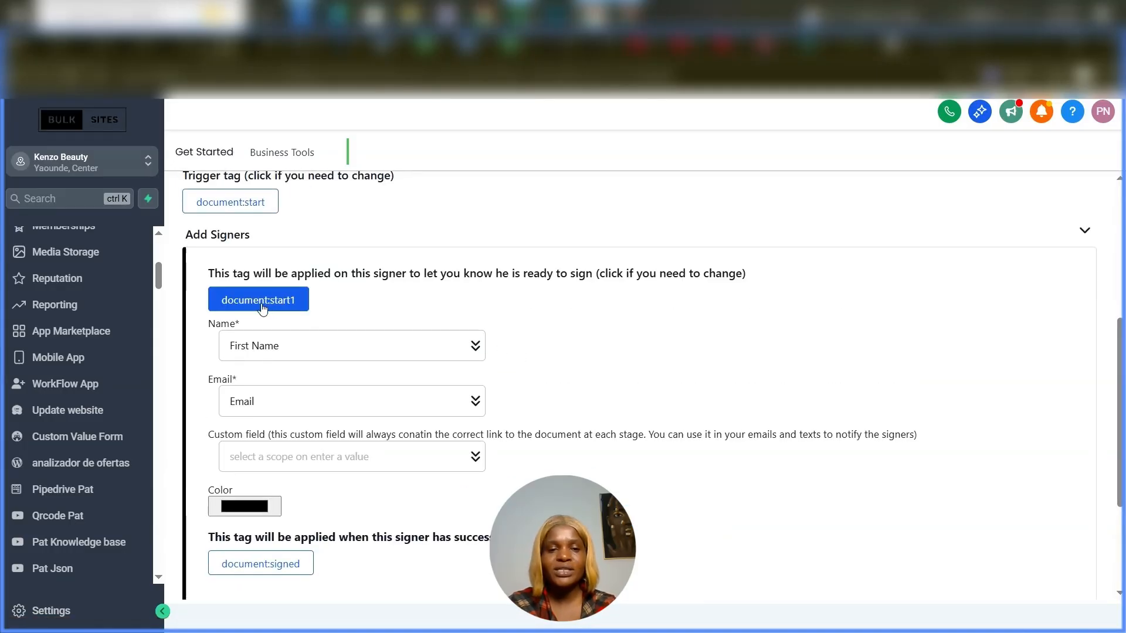
pyautogui.scroll(-3, 262, 309)
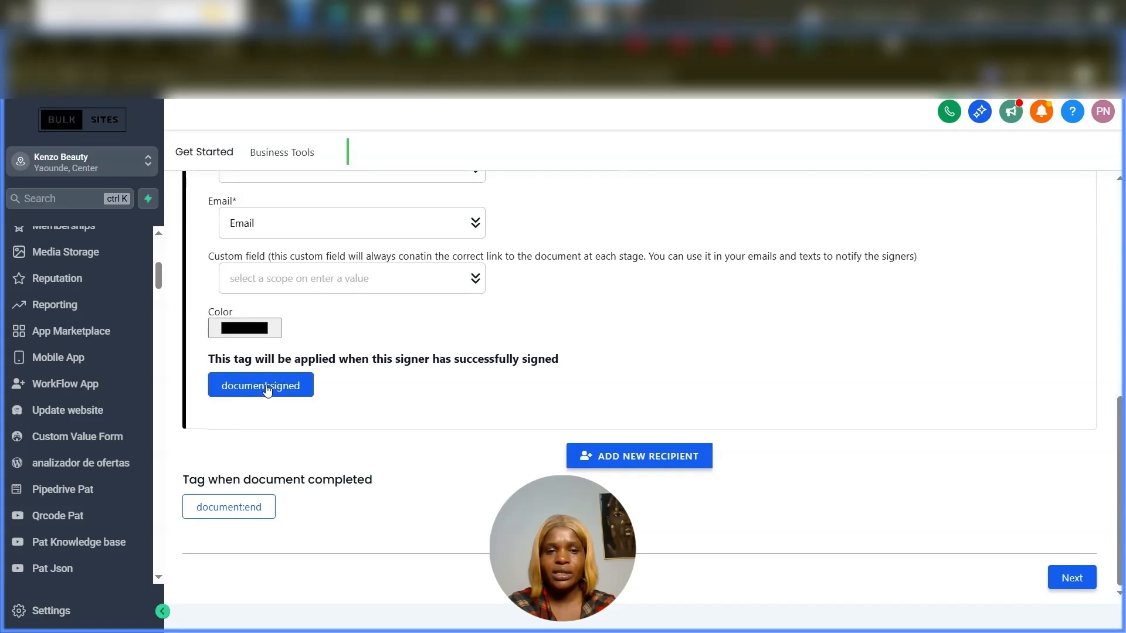
pyautogui.scroll(6, 269, 387)
pyautogui.scroll(1, 267, 388)
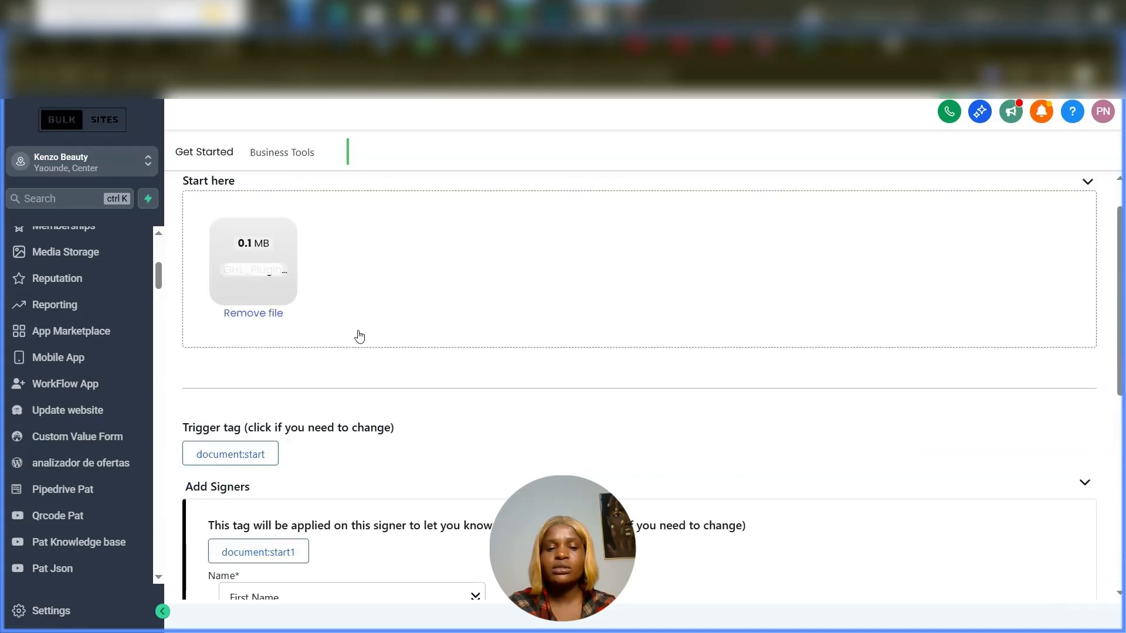
pyautogui.scroll(-1, 360, 335)
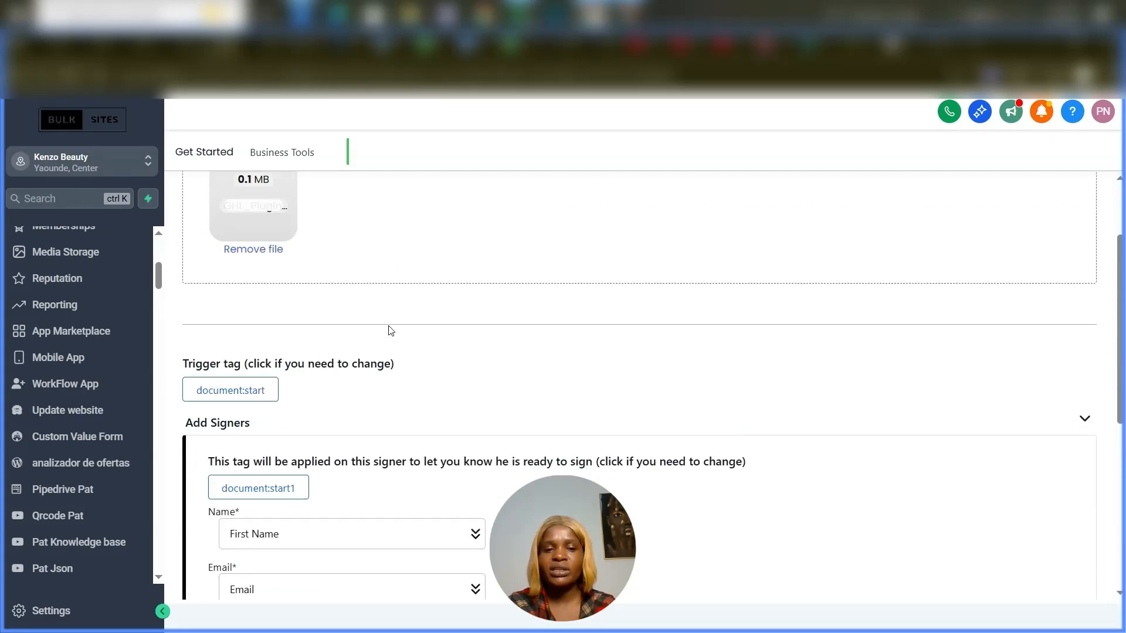
pyautogui.scroll(-5, 270, 396)
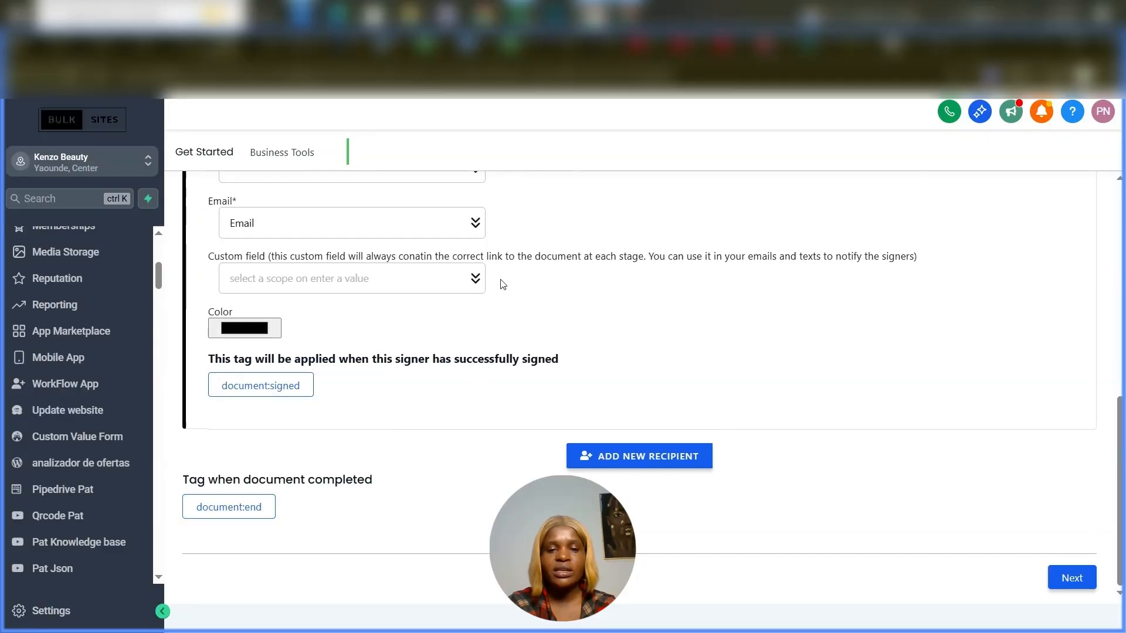
pyautogui.scroll(1, 502, 282)
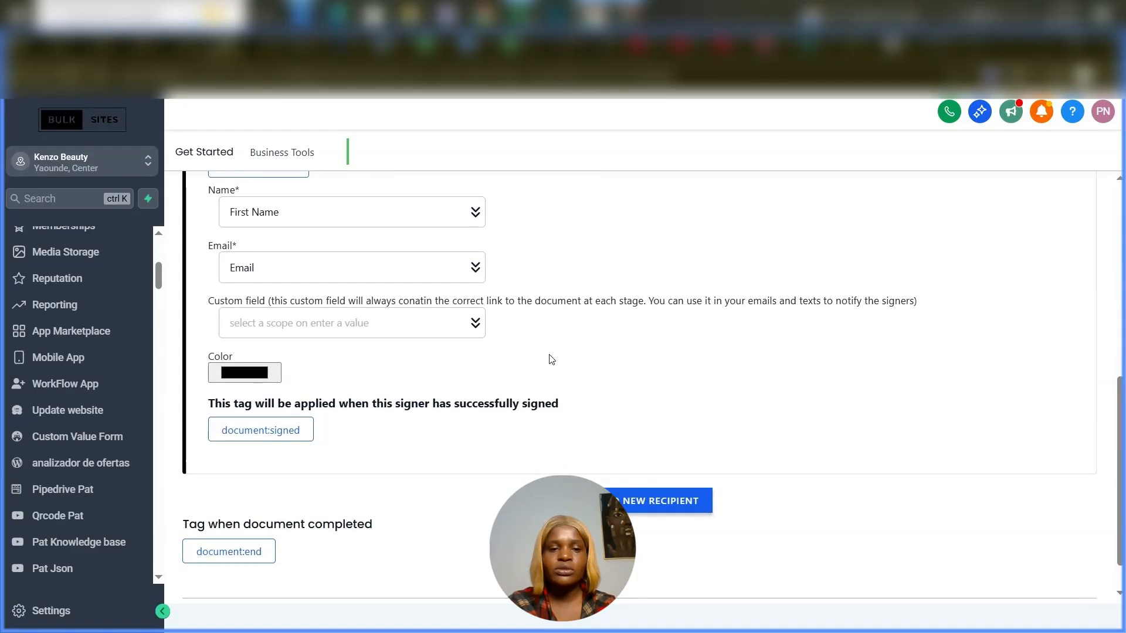
pyautogui.scroll(1, 542, 353)
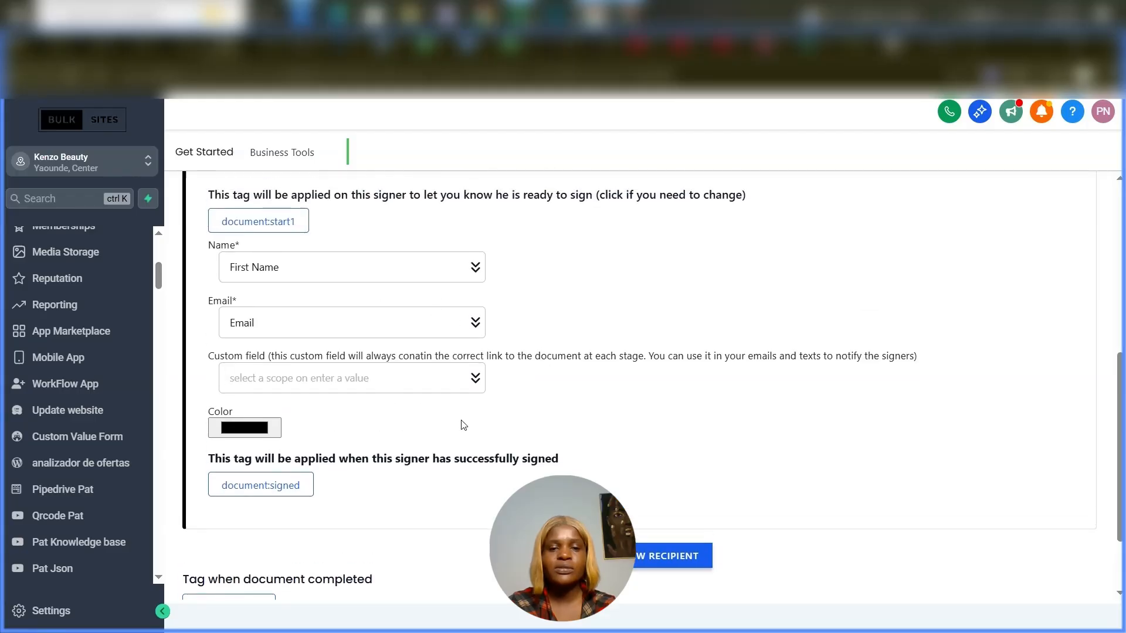
pyautogui.scroll(-1, 463, 423)
pyautogui.scroll(1, 396, 321)
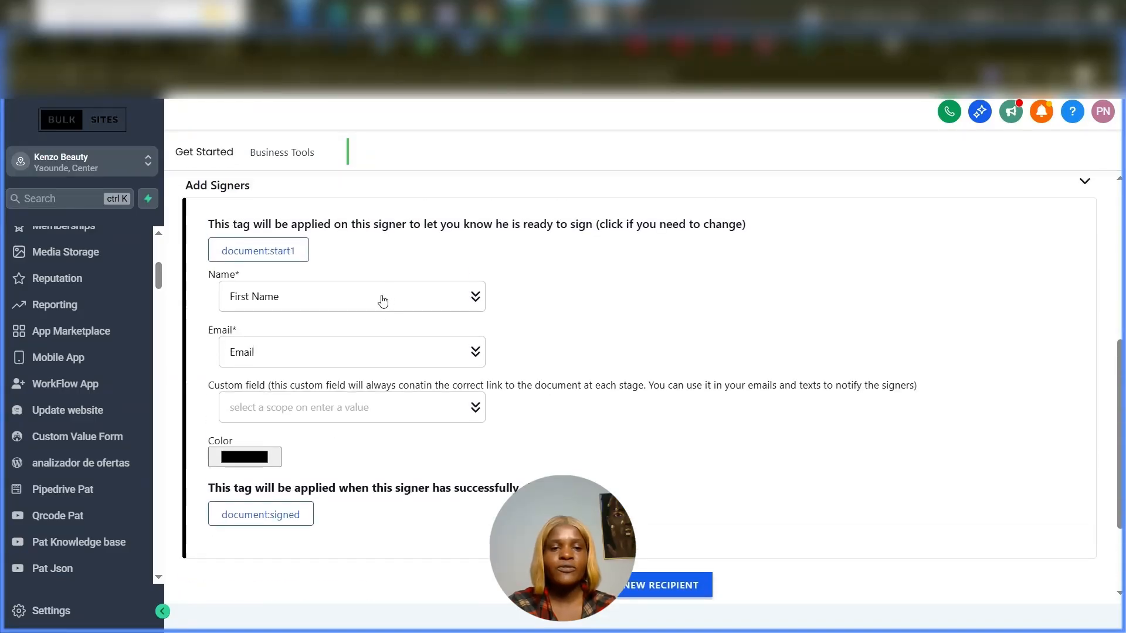
pyautogui.scroll(-1, 317, 373)
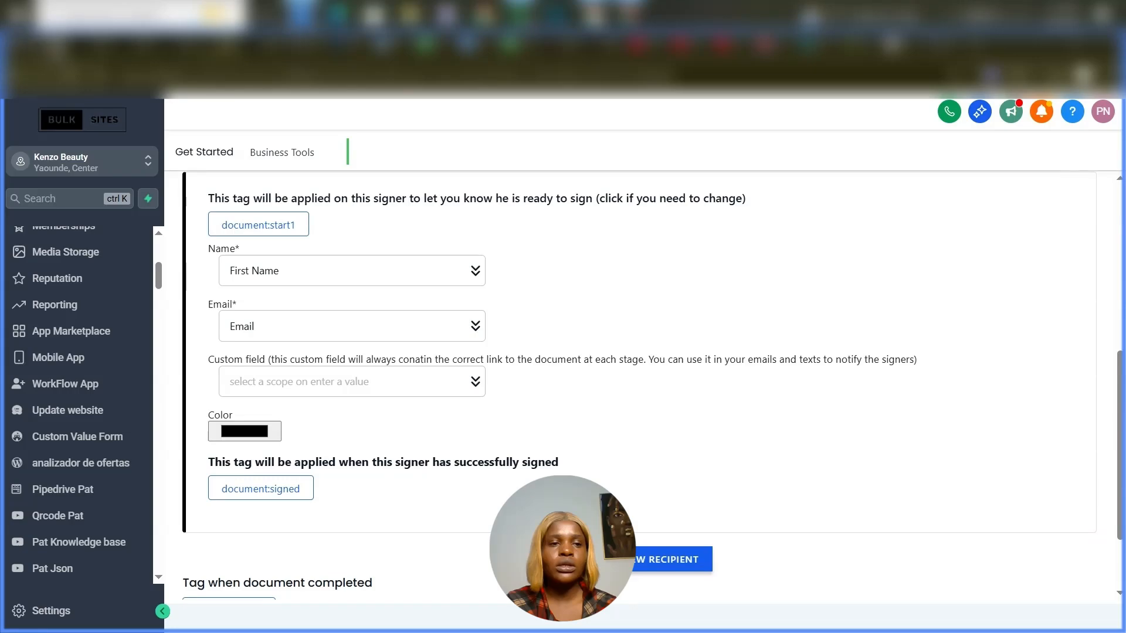
# Start a new Single Line custom field in the Kenzo Beauty sub-account's custom field settings
pyautogui.click(54, 49)
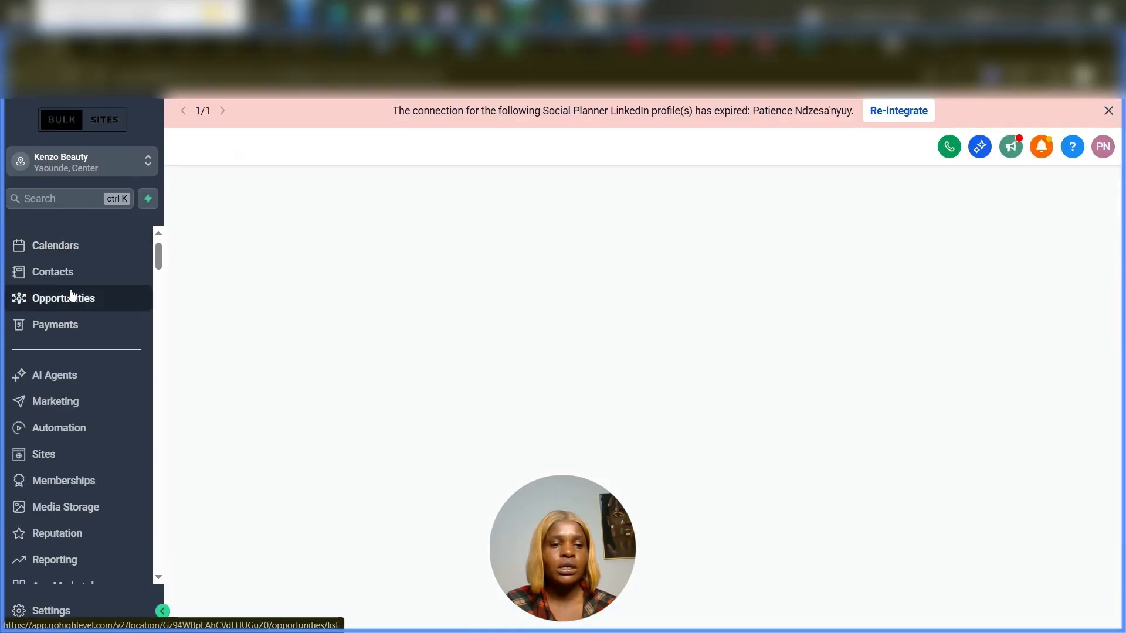
pyautogui.scroll(-8, 78, 392)
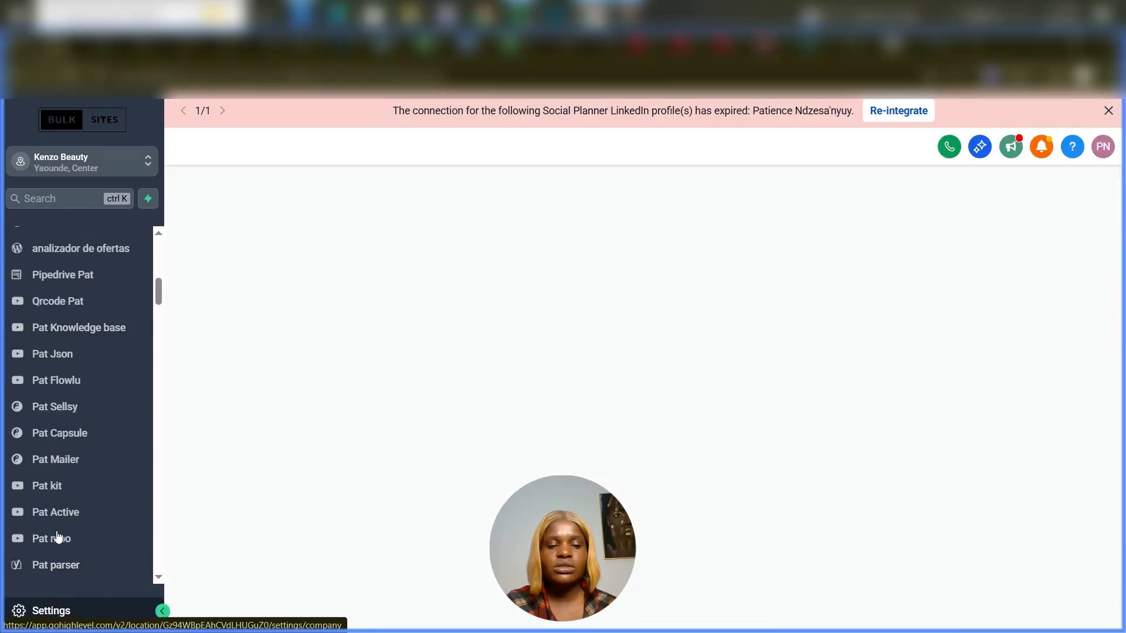
pyautogui.click(61, 459)
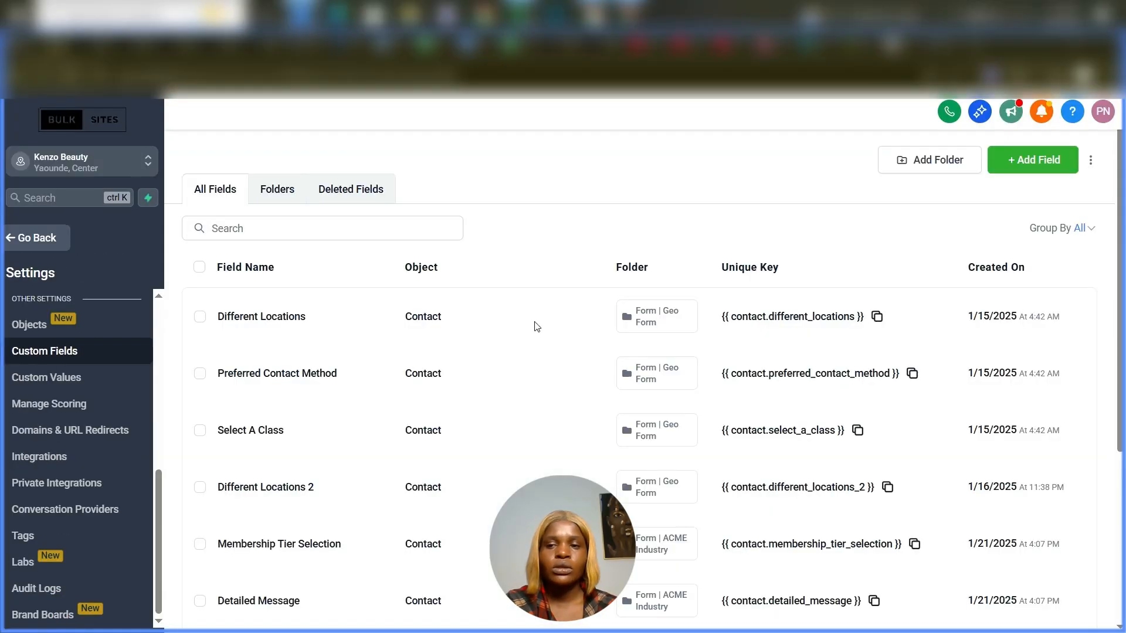
pyautogui.click(1024, 161)
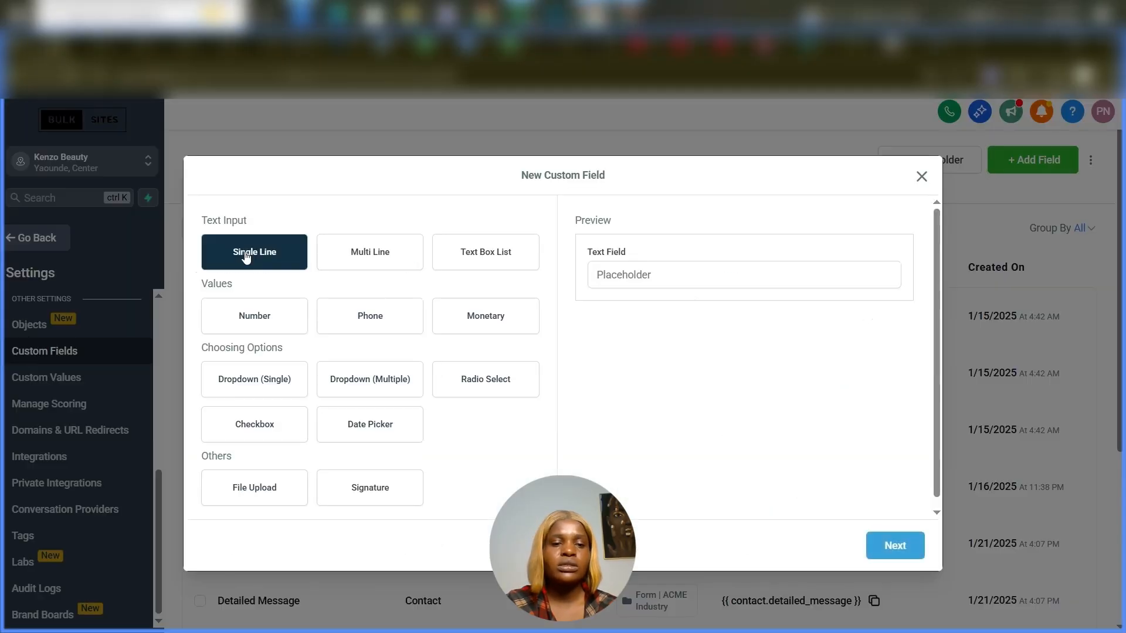
pyautogui.click(895, 547)
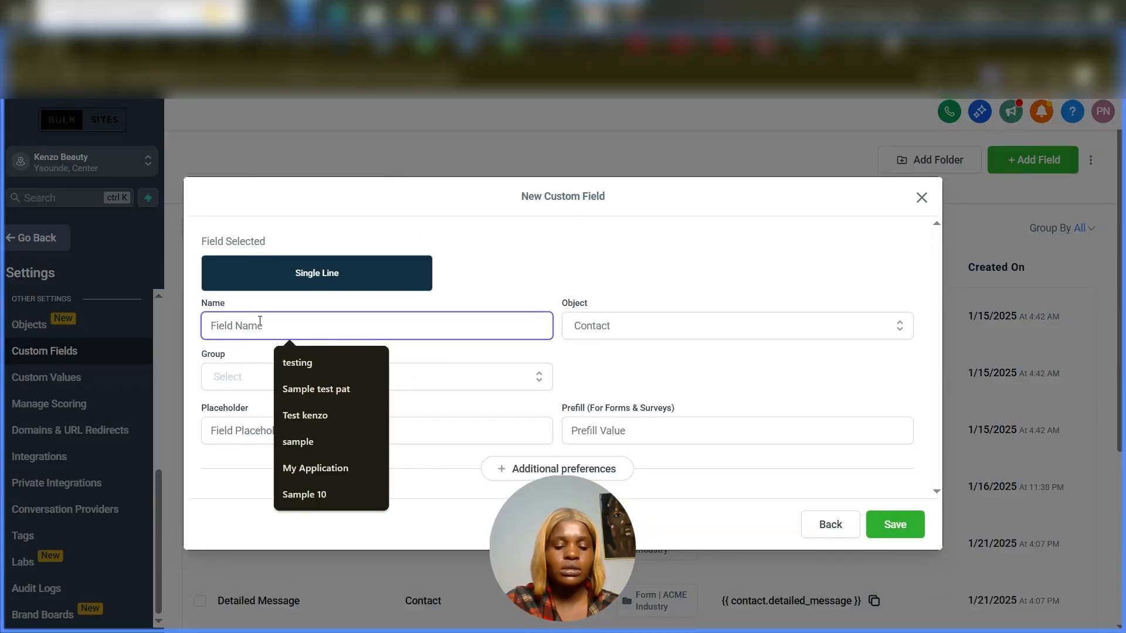
# Name the custom field Pat signature, assign it to the Contact group and save it
pyautogui.write('Pat signature')
pyautogui.click(298, 415)
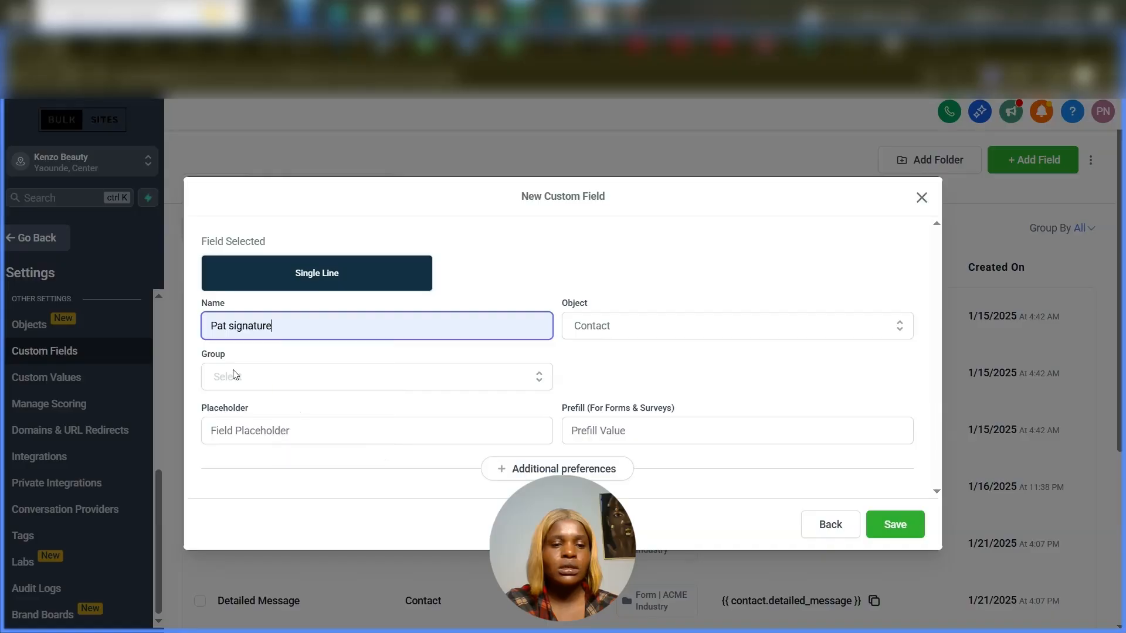
pyautogui.click(234, 377)
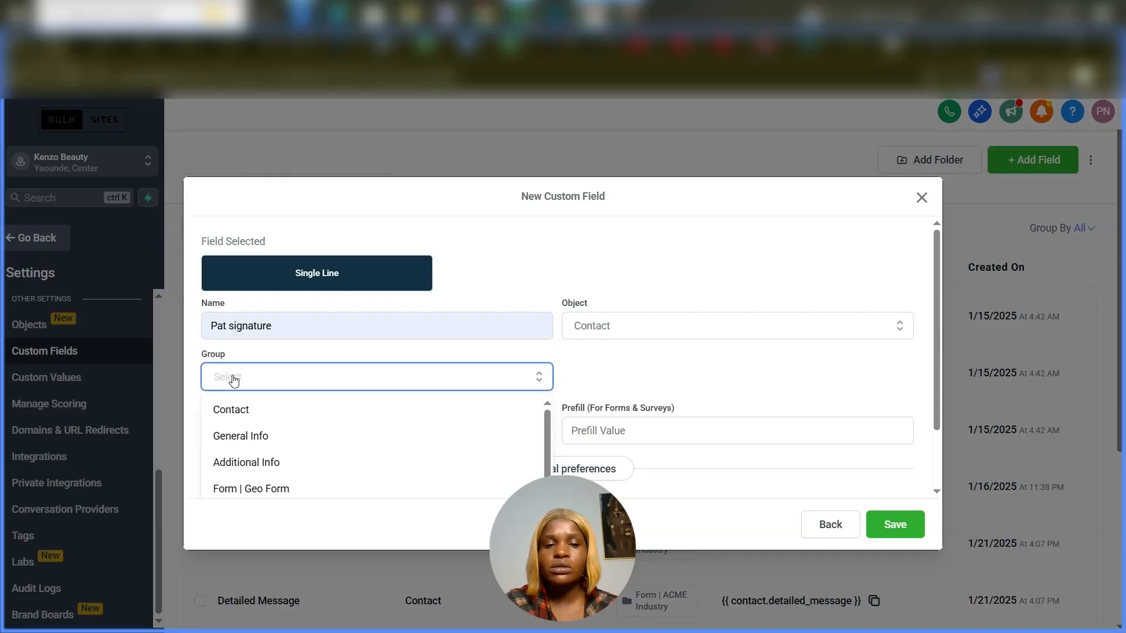
pyautogui.click(242, 414)
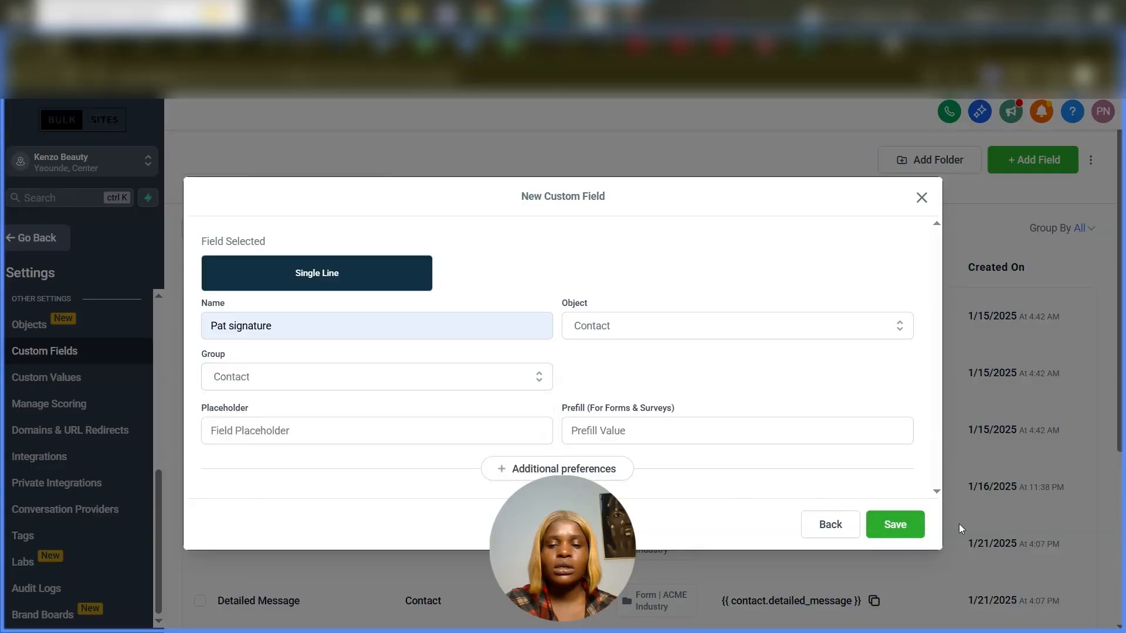
pyautogui.click(909, 524)
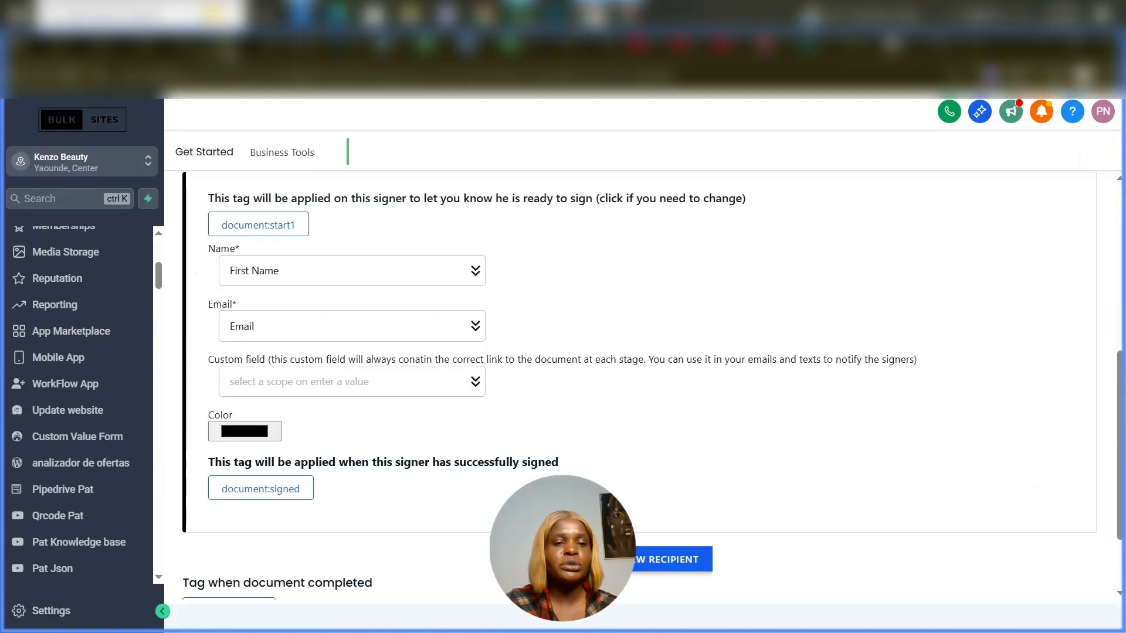
# Set the first signer's document-link custom field to Pat signature in the e-signature document form
pyautogui.scroll(-1, 331, 341)
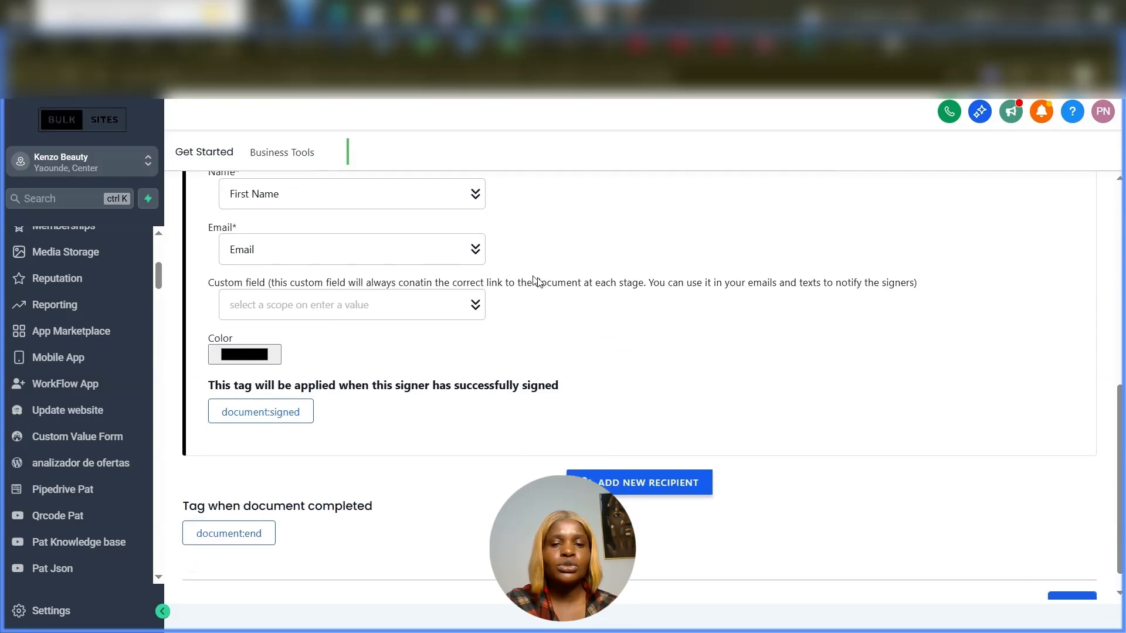
pyautogui.click(455, 307)
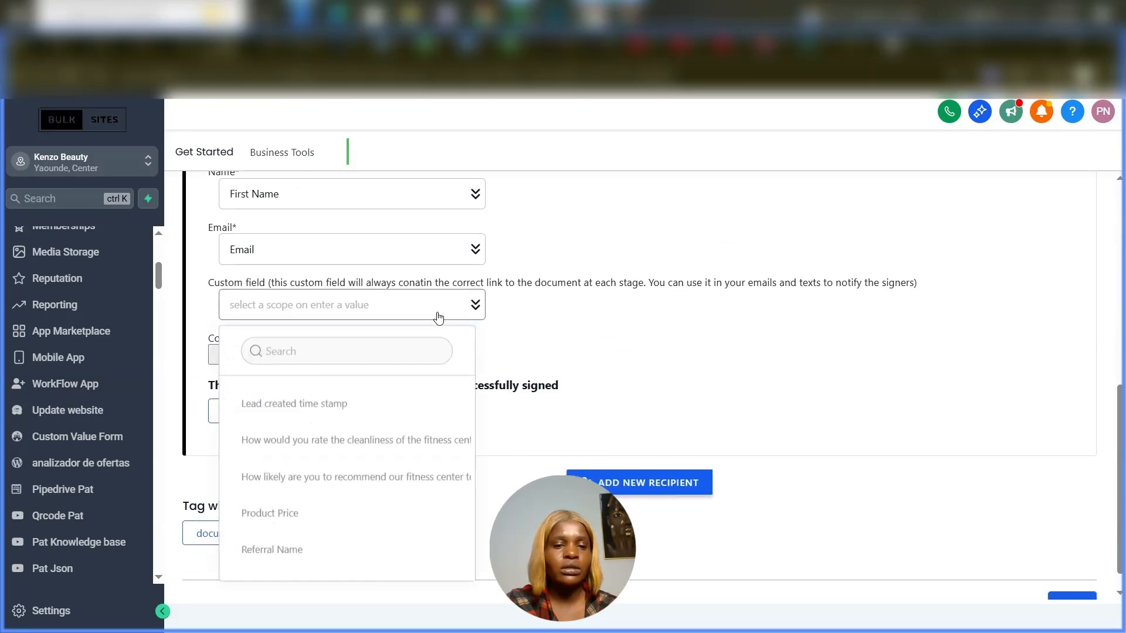
pyautogui.click(281, 351)
pyautogui.write('pat')
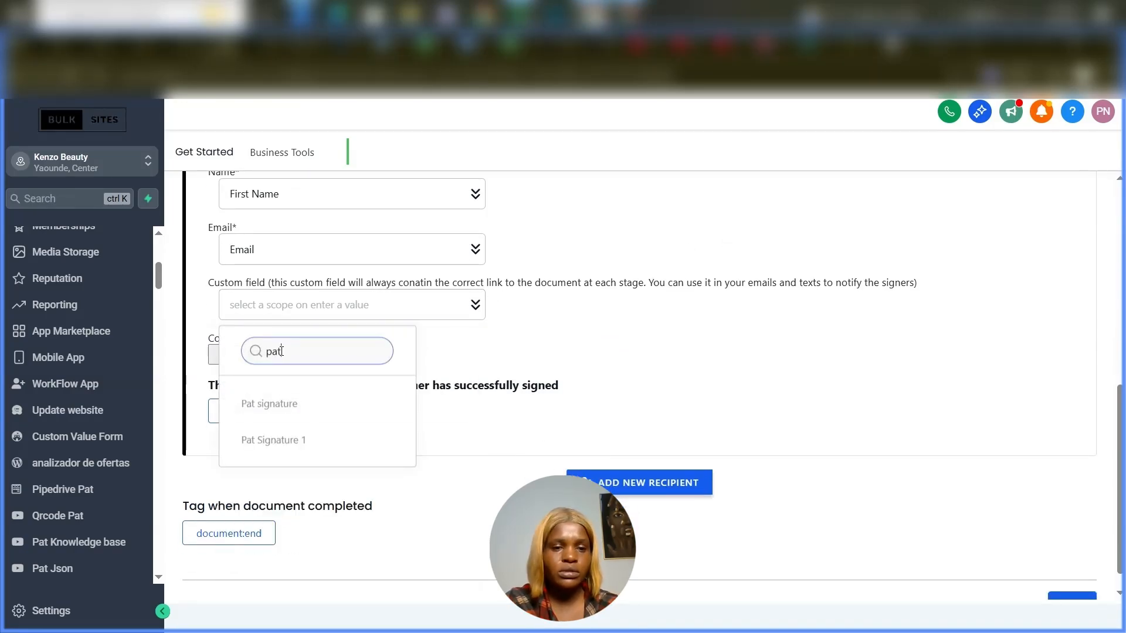
pyautogui.click(270, 405)
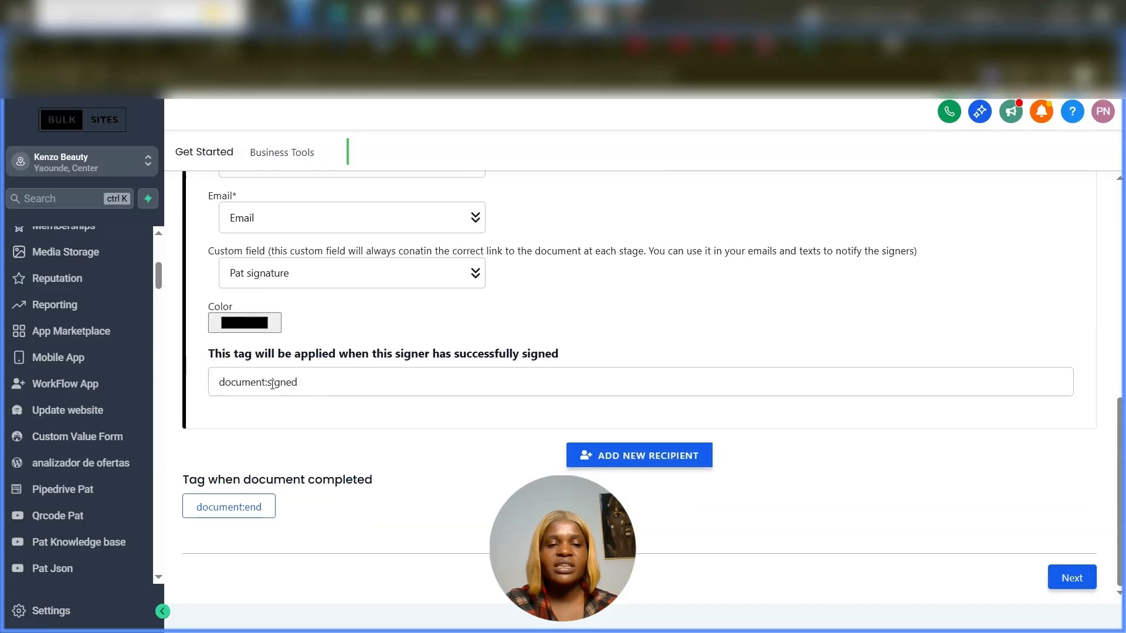
# Add a second recipient, fill in the signer's name from the matching suggestion and set the email to Leads Counted
pyautogui.scroll(3, 281, 381)
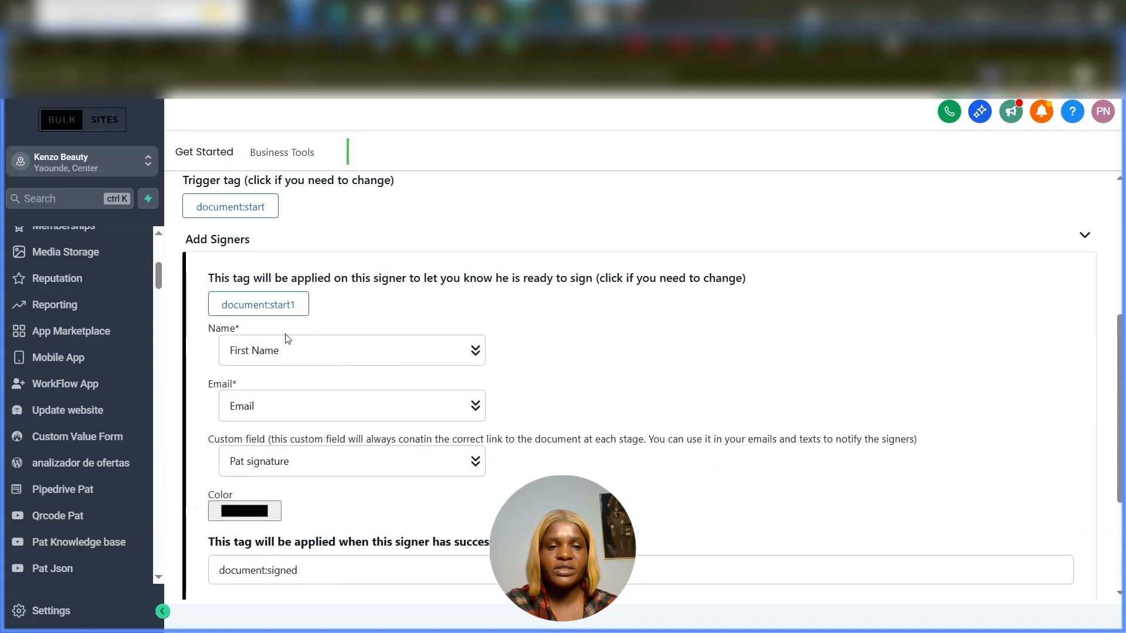
pyautogui.scroll(-3, 287, 337)
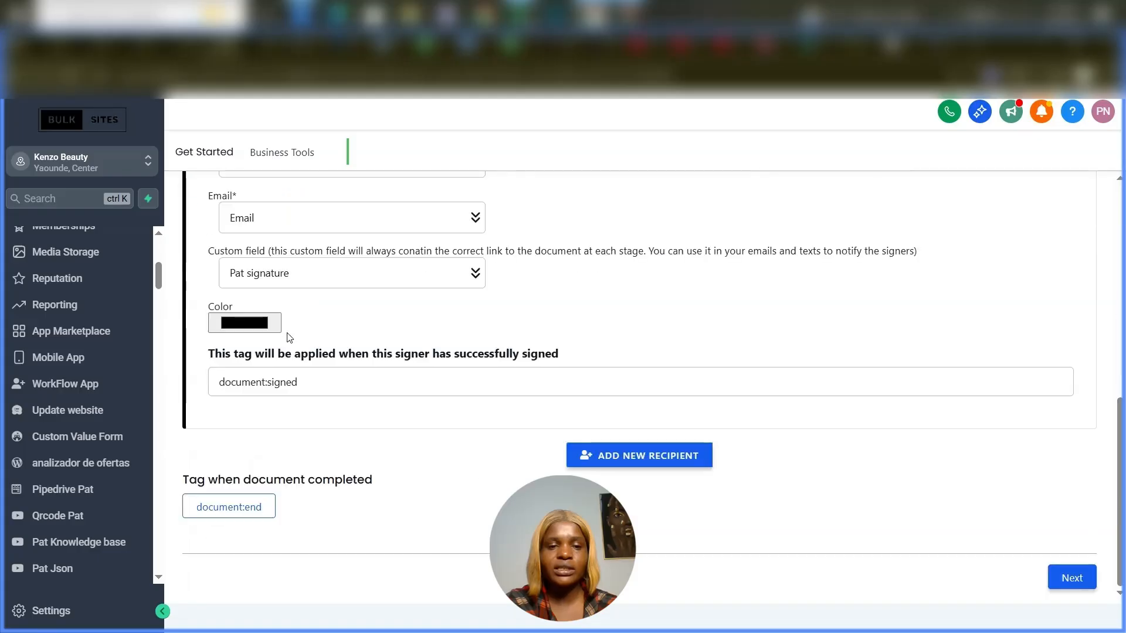
pyautogui.click(636, 462)
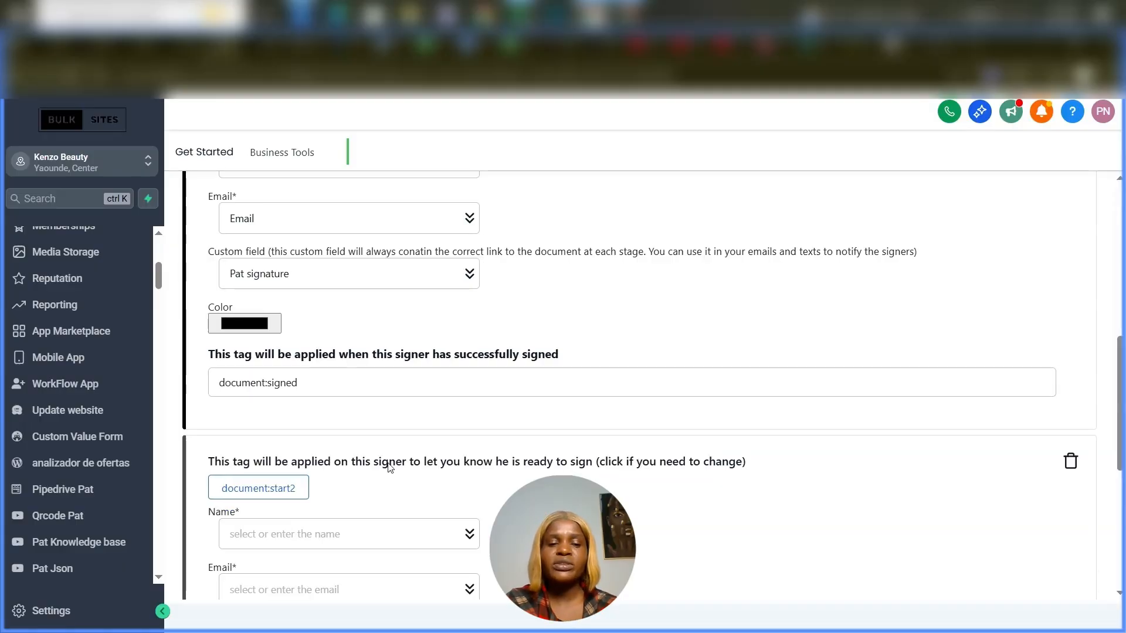
pyautogui.scroll(-1, 391, 468)
pyautogui.scroll(-3, 392, 467)
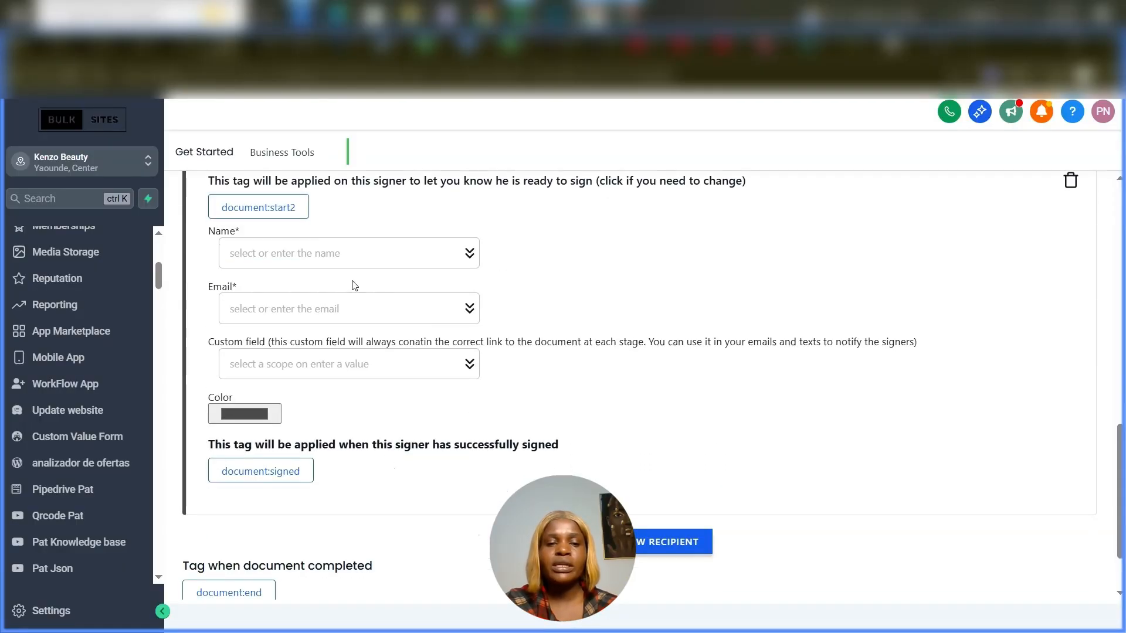
pyautogui.click(335, 254)
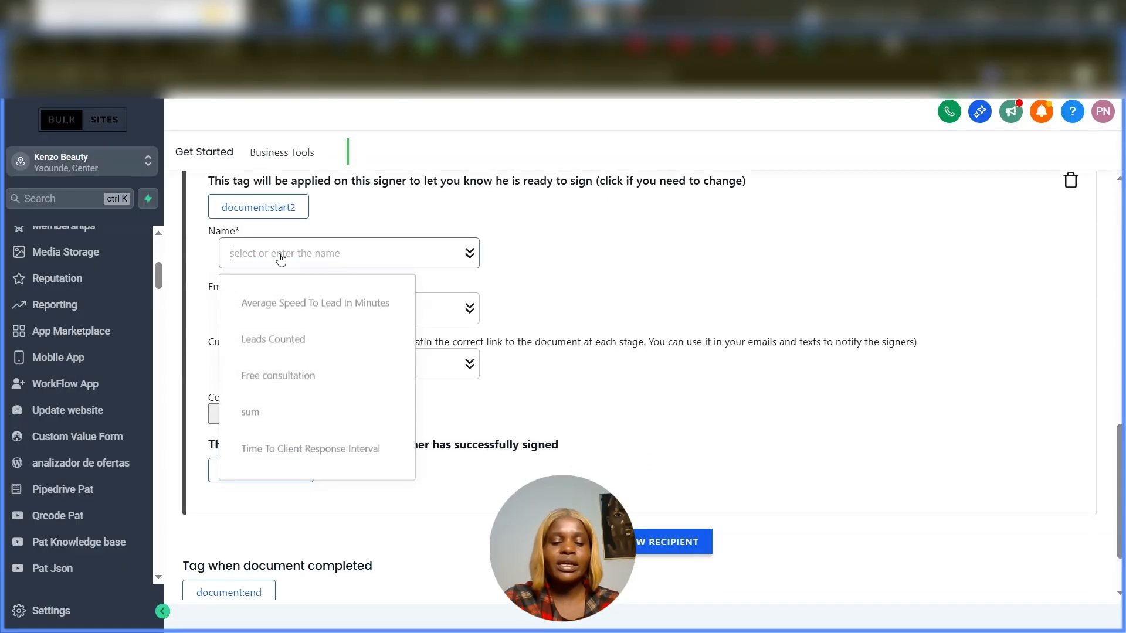
pyautogui.write('pat')
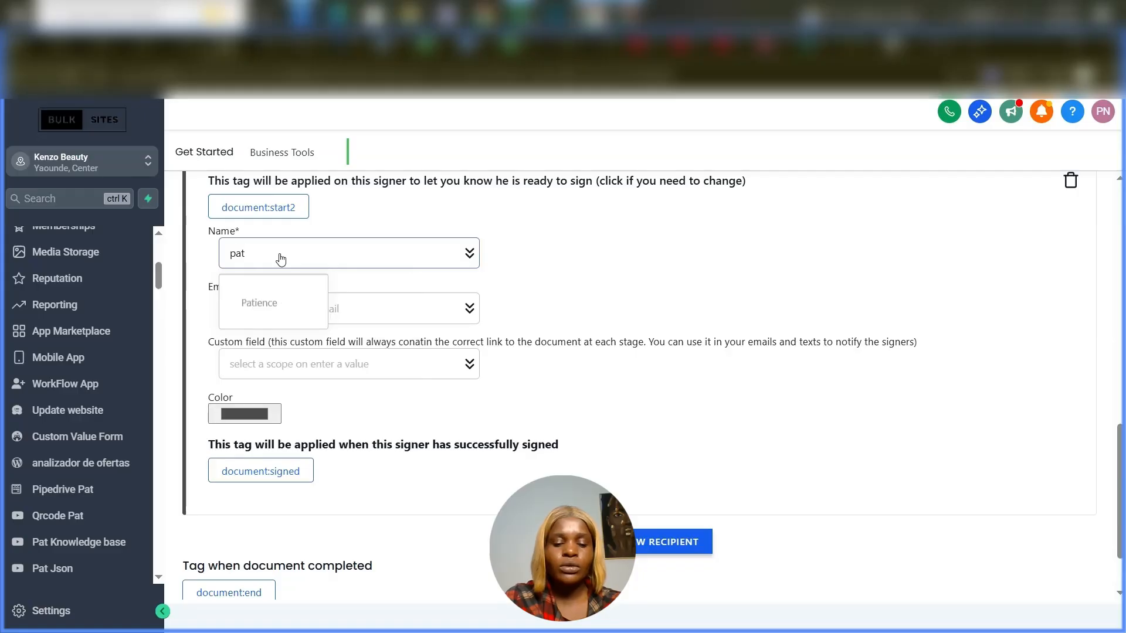
pyautogui.write('tien')
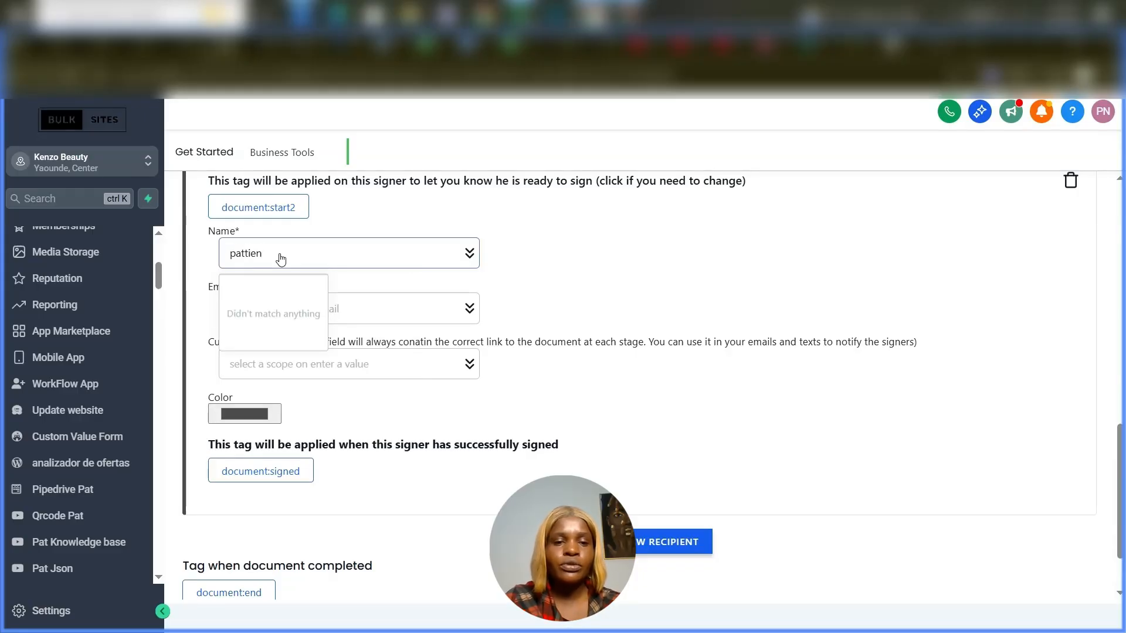
pyautogui.click(261, 256)
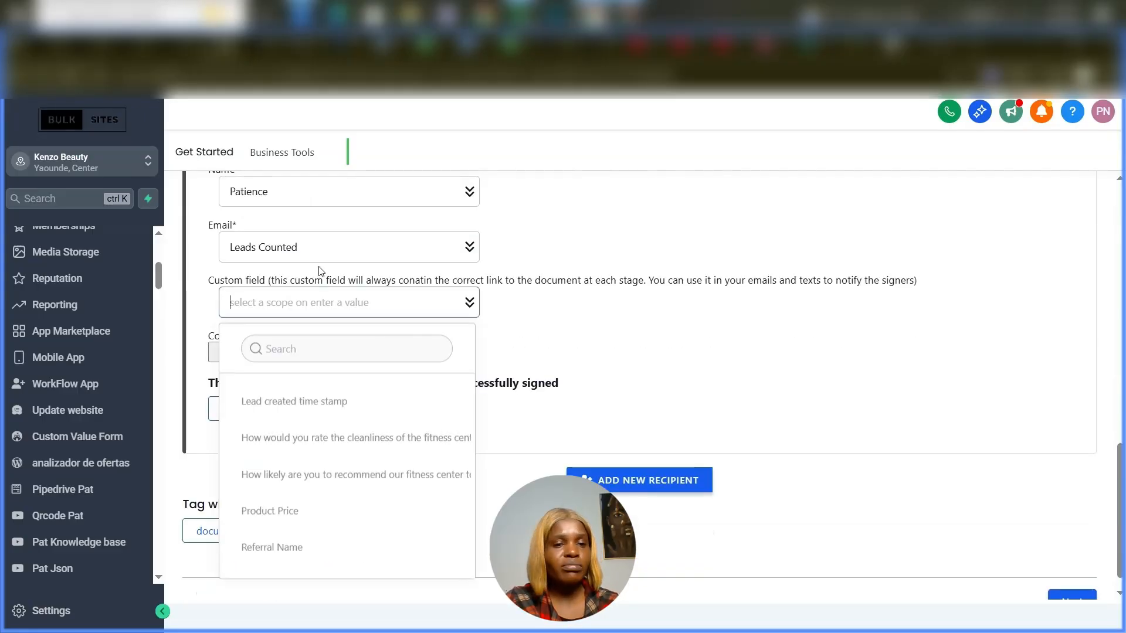
# Set the second signer's document-link custom field to Pat signature
pyautogui.scroll(2, 321, 271)
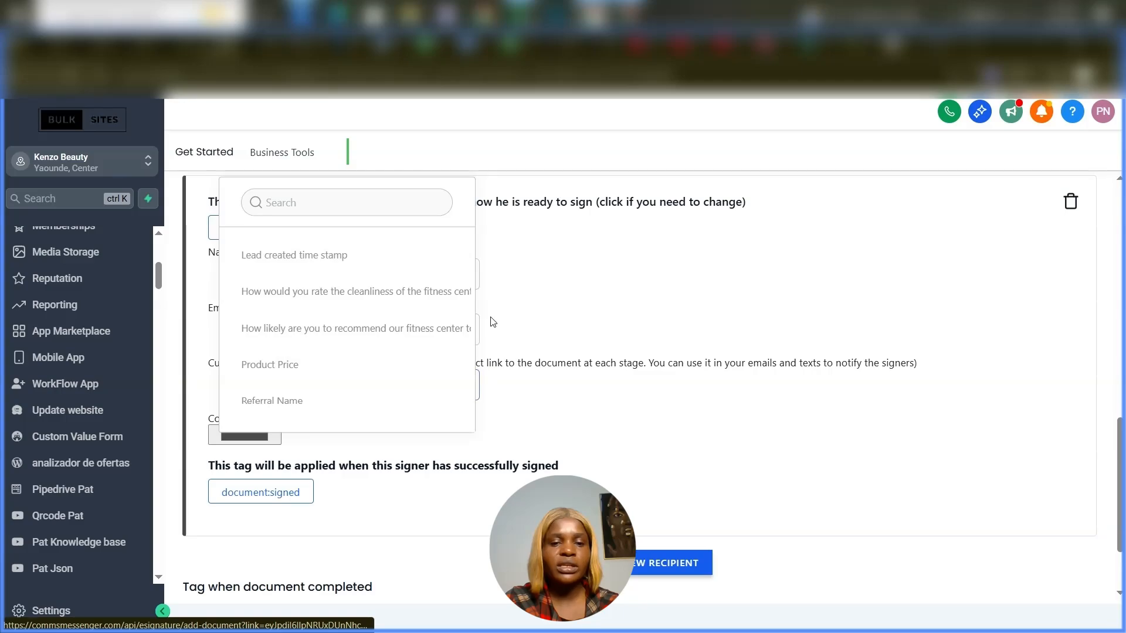
pyautogui.click(531, 299)
pyautogui.scroll(-1, 378, 322)
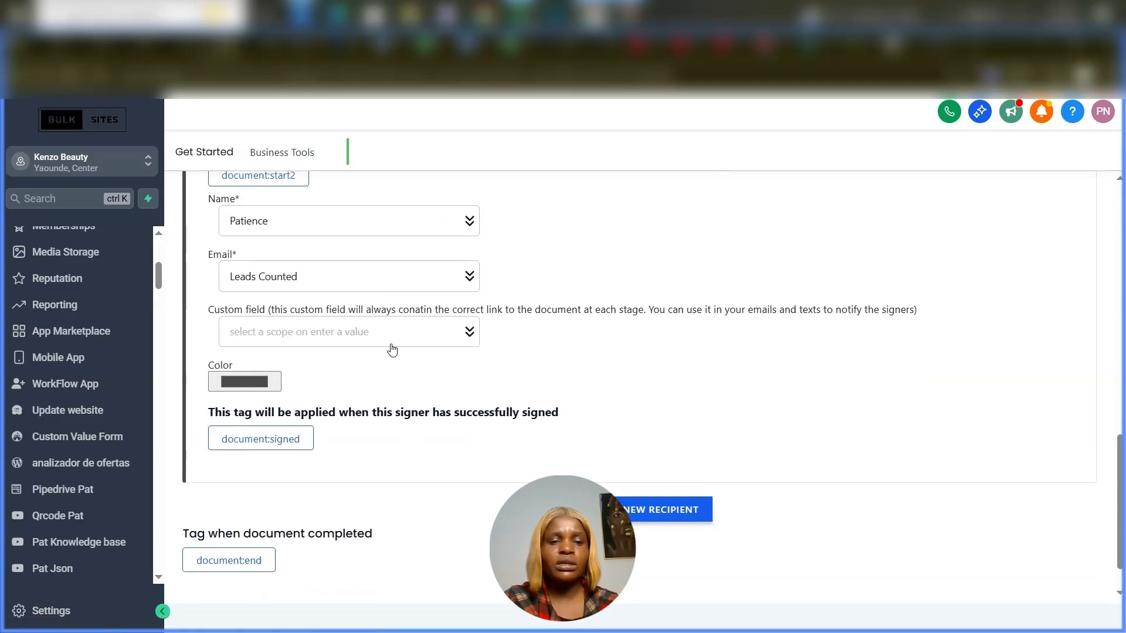
pyautogui.click(380, 339)
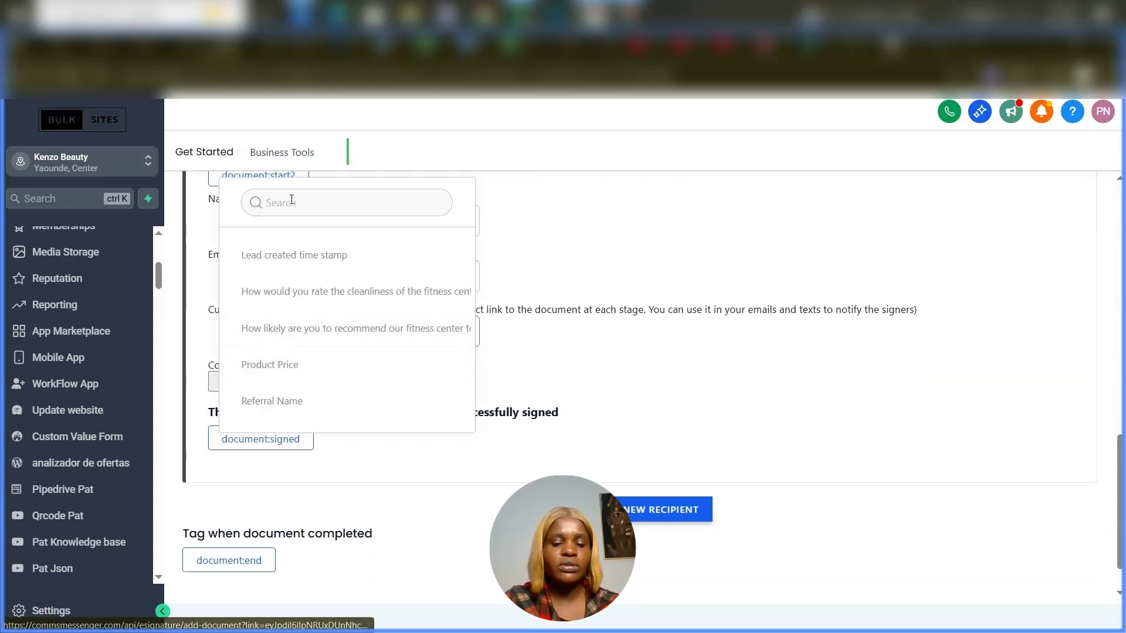
pyautogui.scroll(-1, 301, 312)
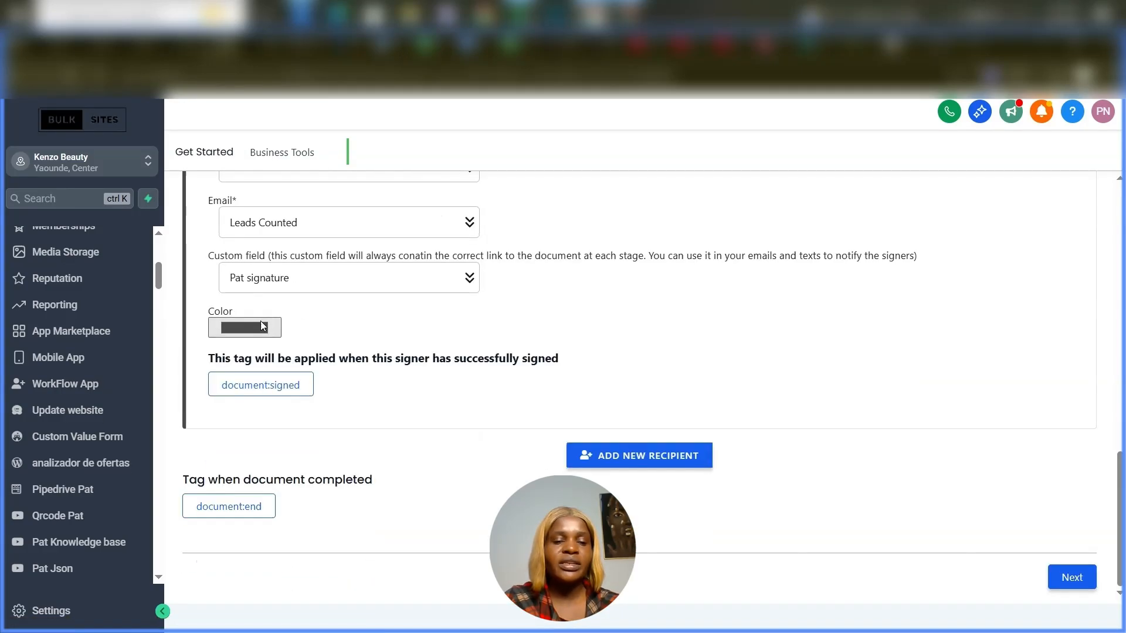
# Change the first signer's color to dark red
pyautogui.scroll(9, 259, 321)
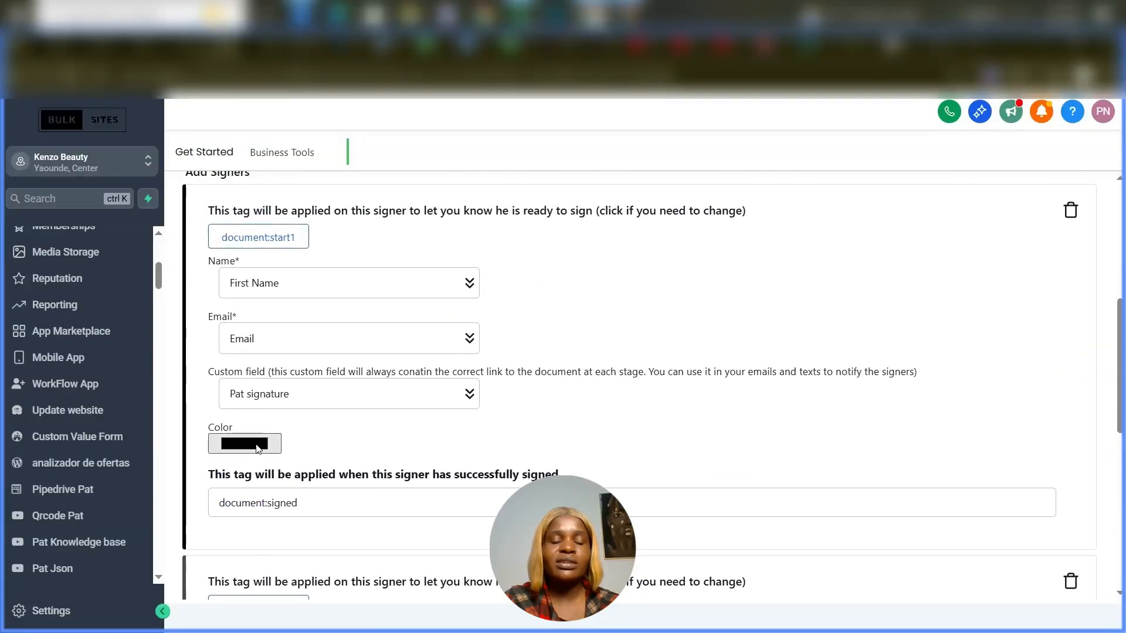
pyautogui.click(258, 447)
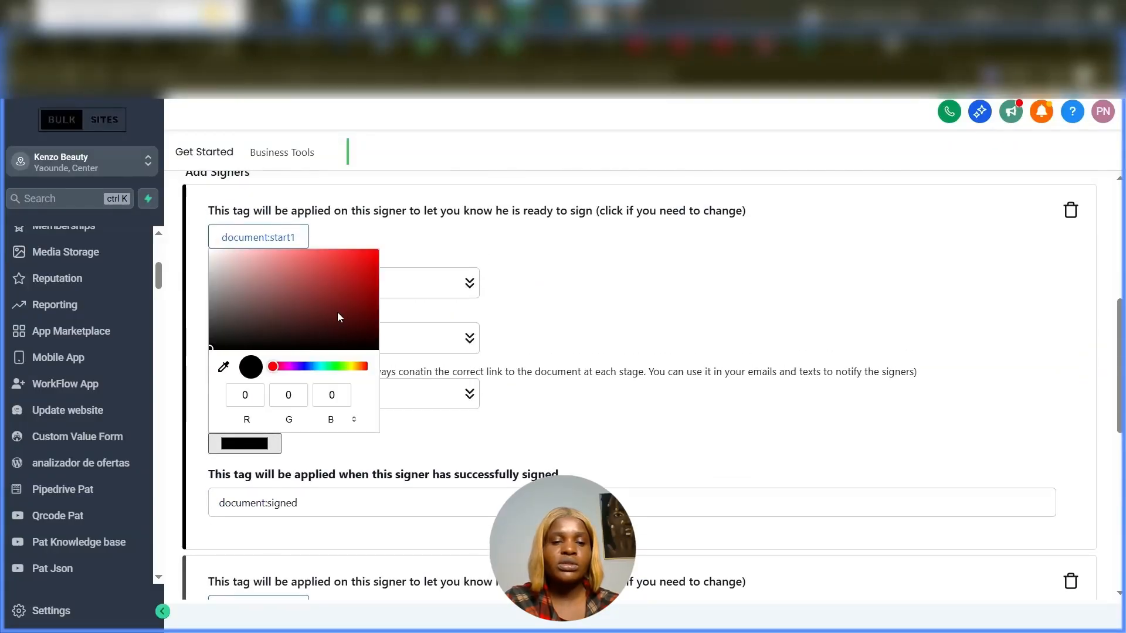
pyautogui.click(374, 288)
pyautogui.click(344, 448)
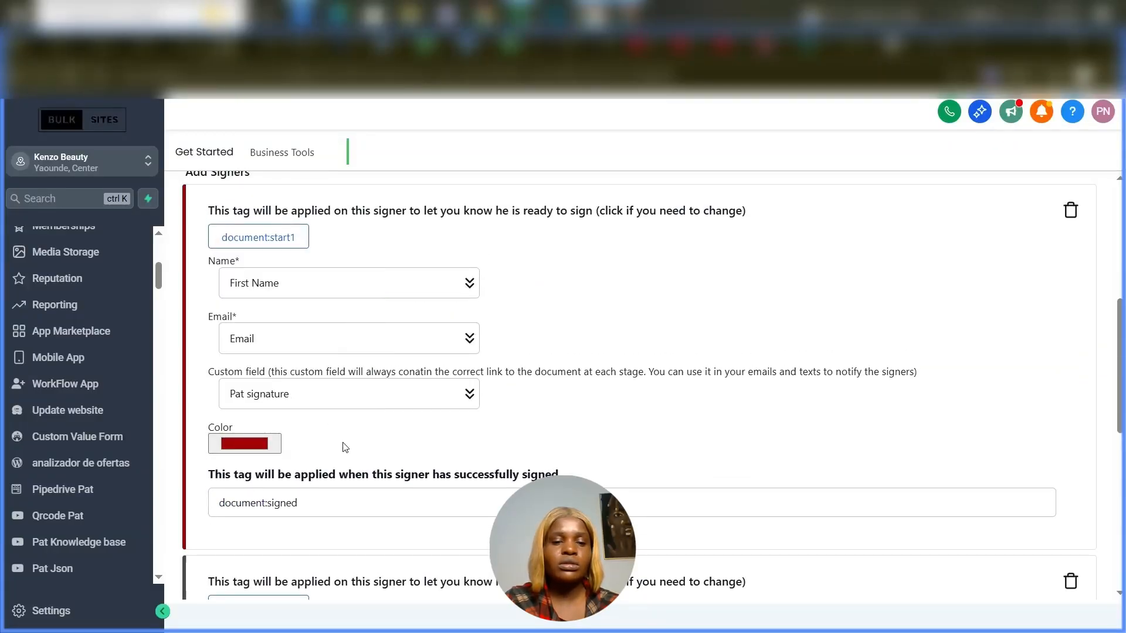
# Change the second signer's color to a muted reddish brown
pyautogui.scroll(-9, 344, 422)
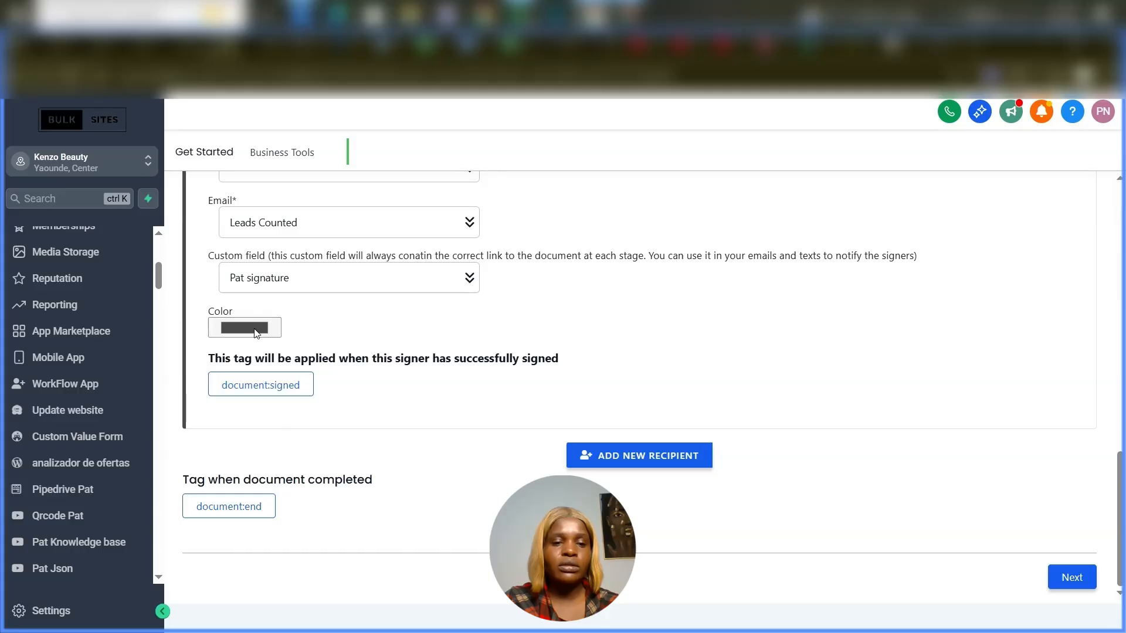
pyautogui.click(255, 332)
pyautogui.click(305, 406)
pyautogui.click(465, 418)
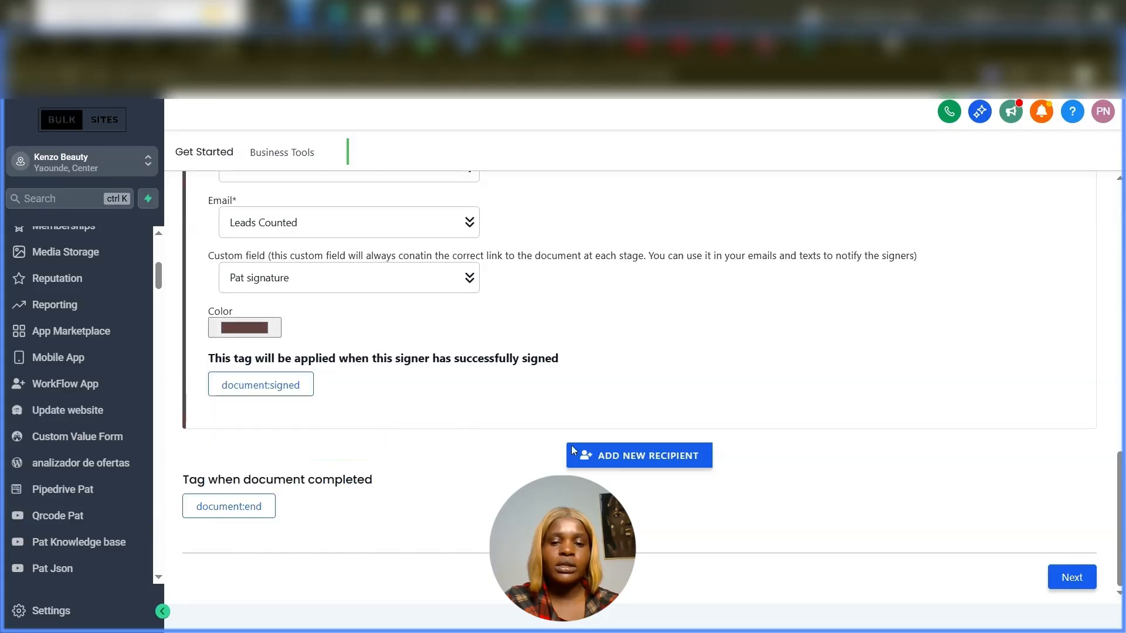
# Add a third recipient and set the signer's name to Free consultation
pyautogui.click(630, 455)
pyautogui.scroll(-3, 272, 369)
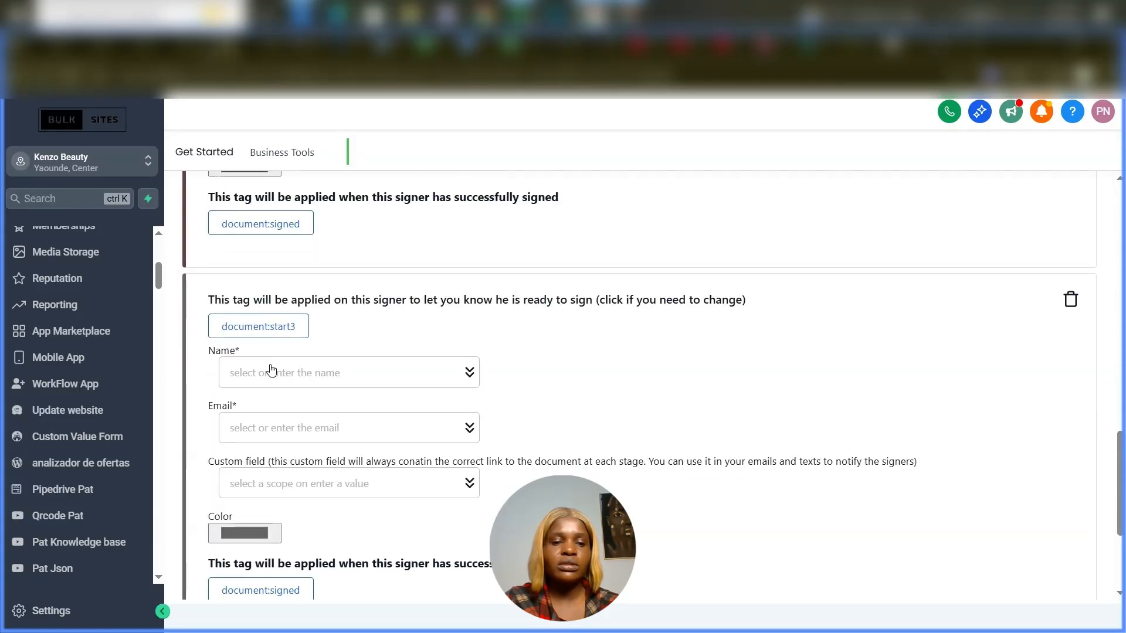
pyautogui.click(271, 369)
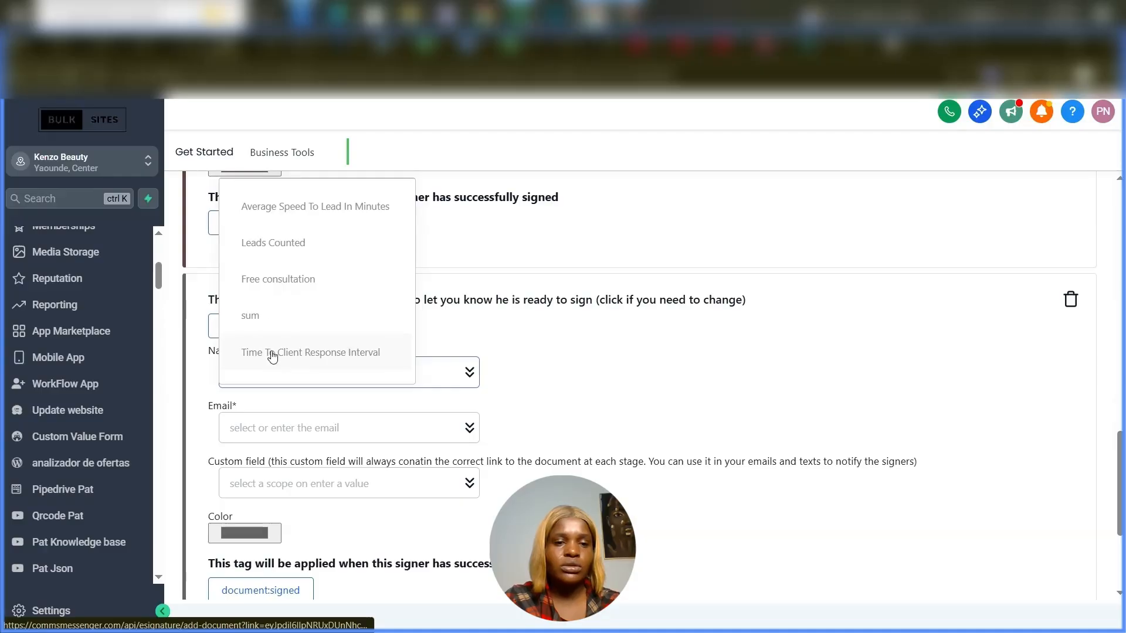
pyautogui.click(282, 280)
pyautogui.scroll(-1, 262, 432)
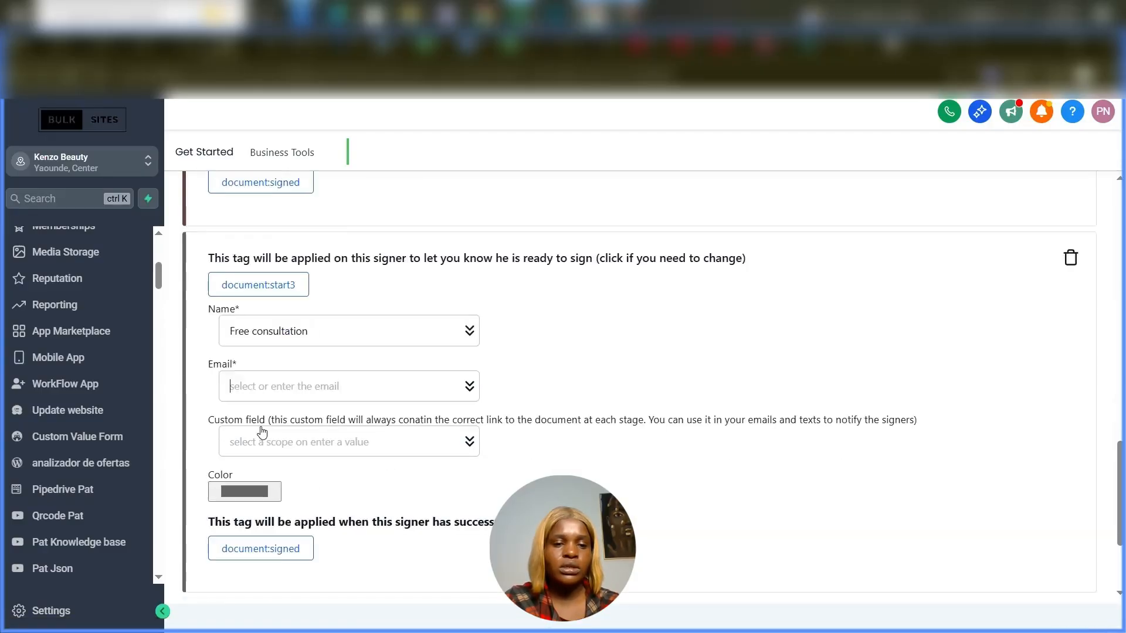
# Set the third signer's email to Average Speed To Lead In Minutes and the custom field to Lead created time stamp
pyautogui.scroll(-1, 262, 432)
pyautogui.click(265, 338)
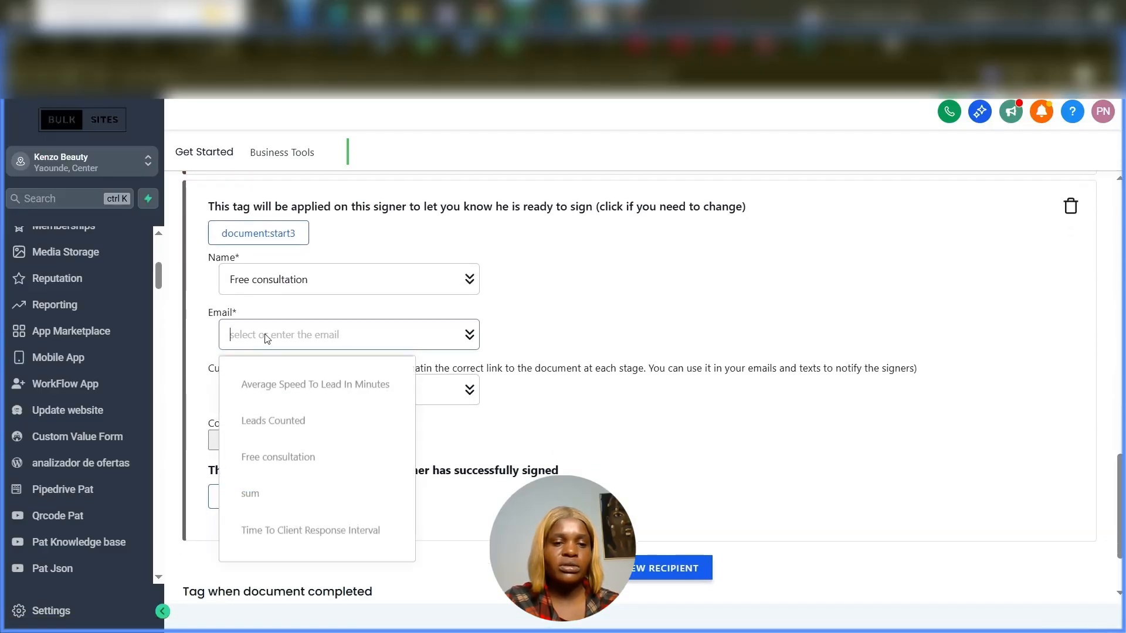
pyautogui.click(261, 395)
pyautogui.scroll(-2, 261, 395)
pyautogui.click(345, 281)
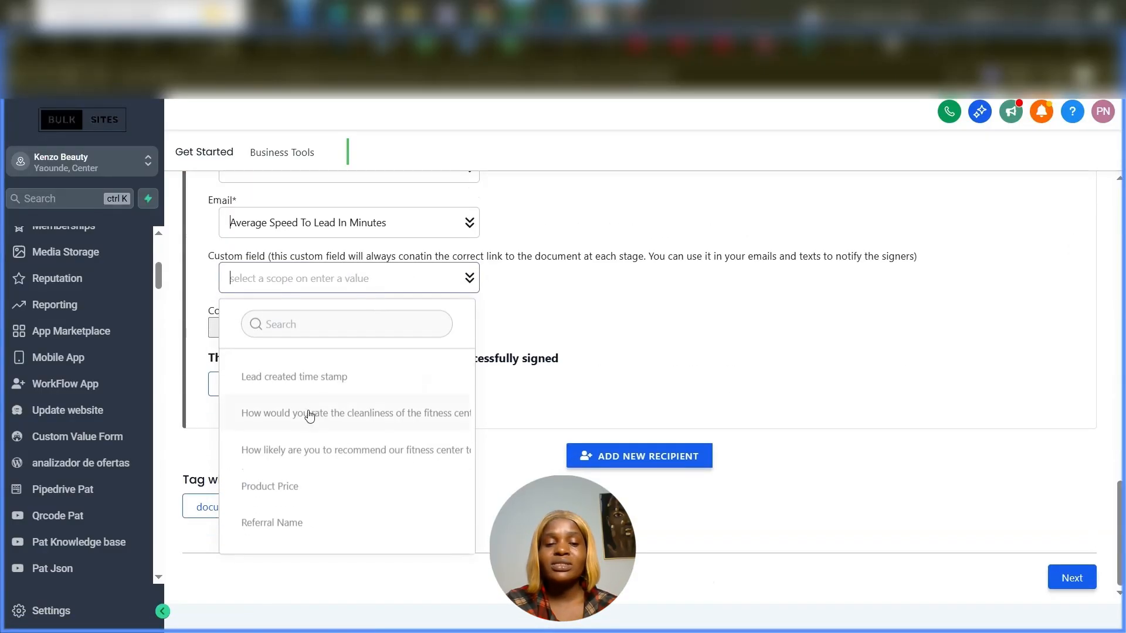
pyautogui.click(302, 379)
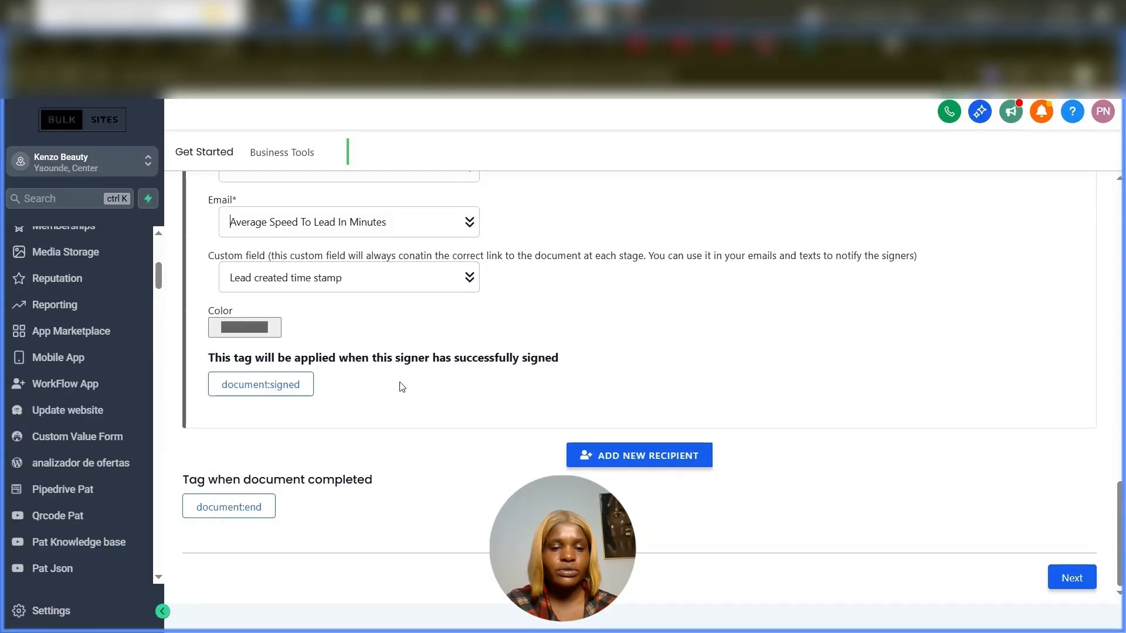
# Review the signer settings and continue to the document customization page
pyautogui.scroll(15, 516, 478)
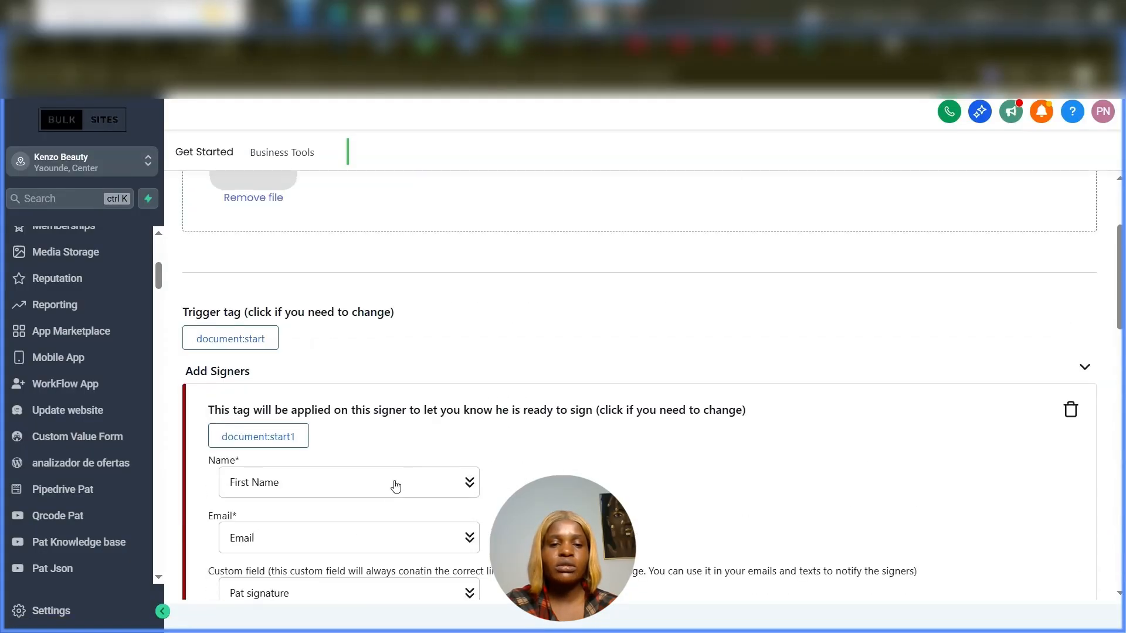
pyautogui.scroll(-6, 394, 487)
pyautogui.scroll(-9, 391, 493)
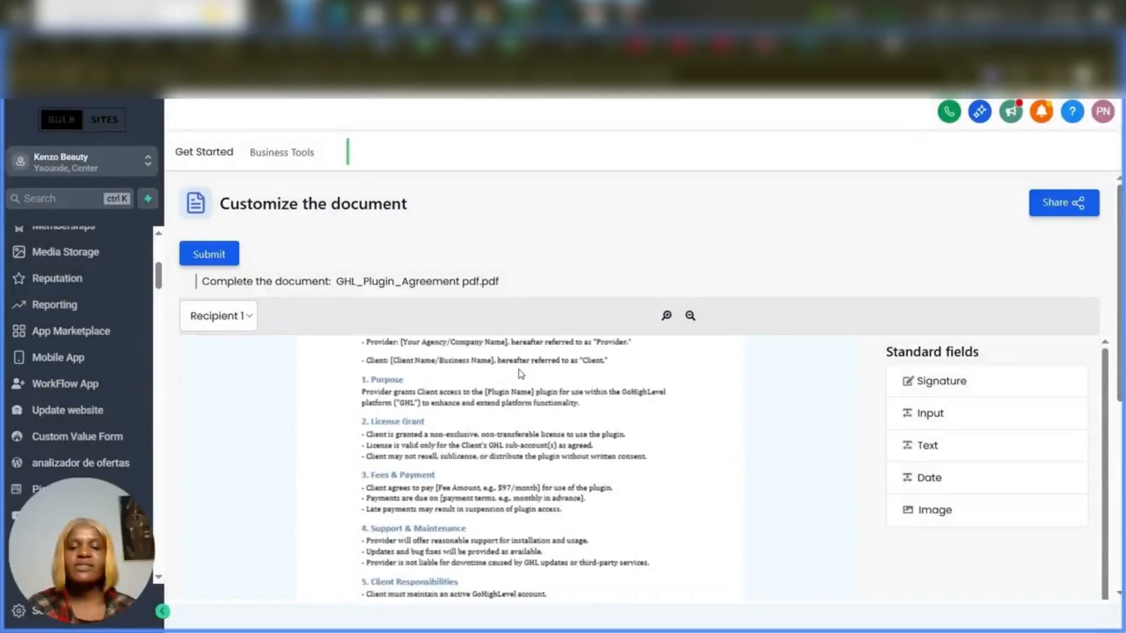
# Place a signature field for Recipient 1 beside the Provider and Client signature lines on the agreement's last page
pyautogui.scroll(-6, 509, 466)
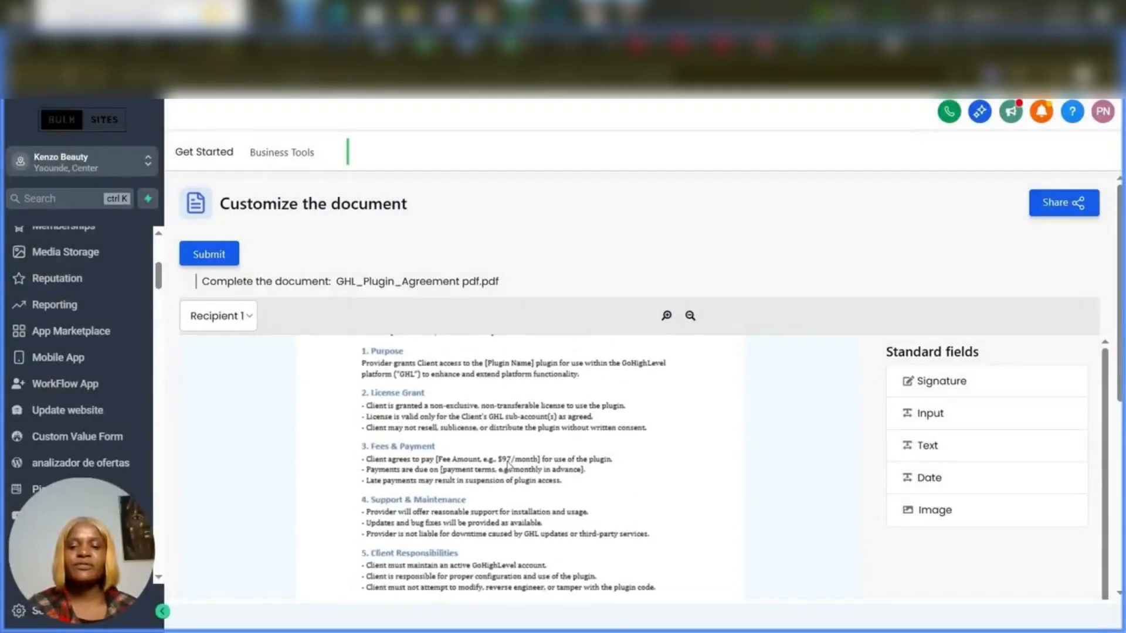
pyautogui.scroll(-1, 509, 466)
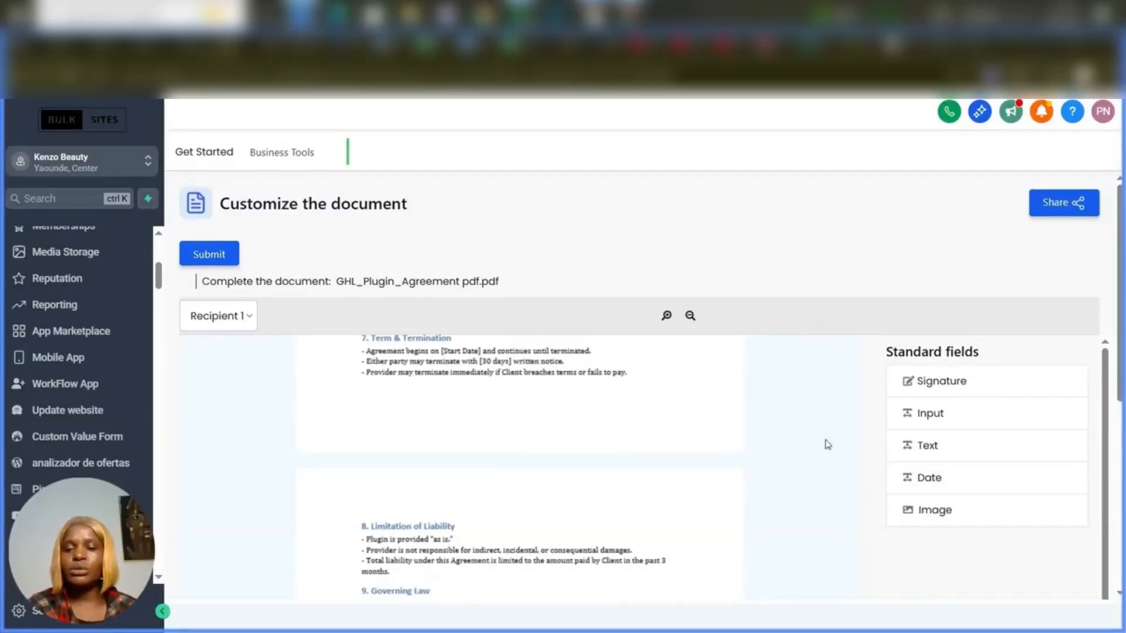
pyautogui.scroll(-5, 475, 460)
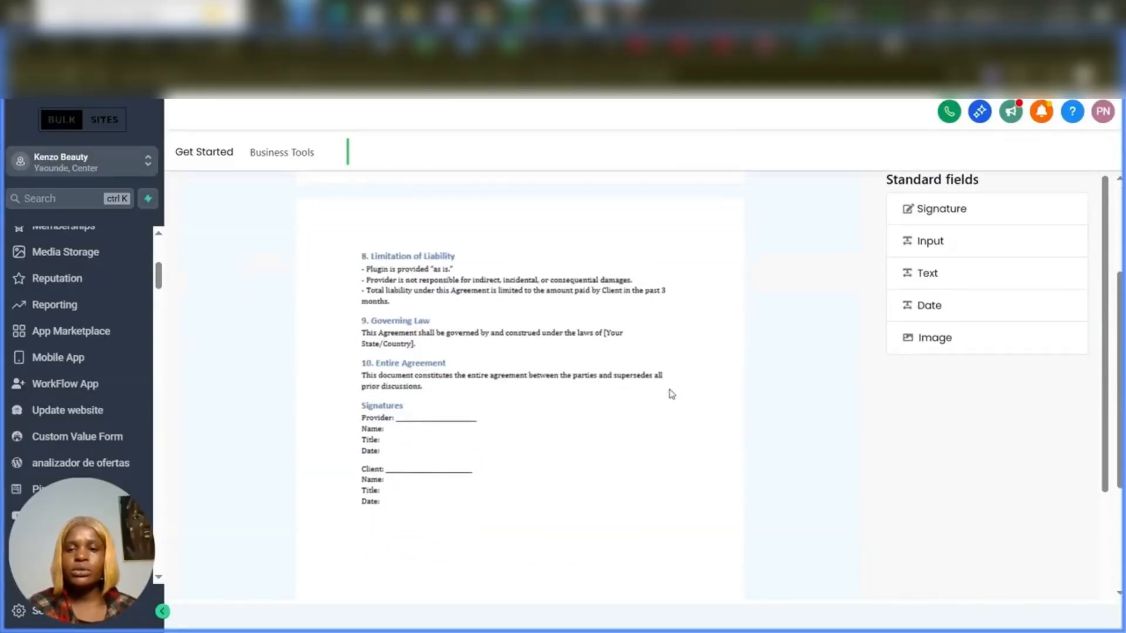
pyautogui.moveTo(944, 220)
pyautogui.mouseDown()
pyautogui.moveTo(945, 290)
pyautogui.moveTo(611, 538)
pyautogui.moveTo(579, 490)
pyautogui.mouseUp()
pyautogui.click(965, 281)
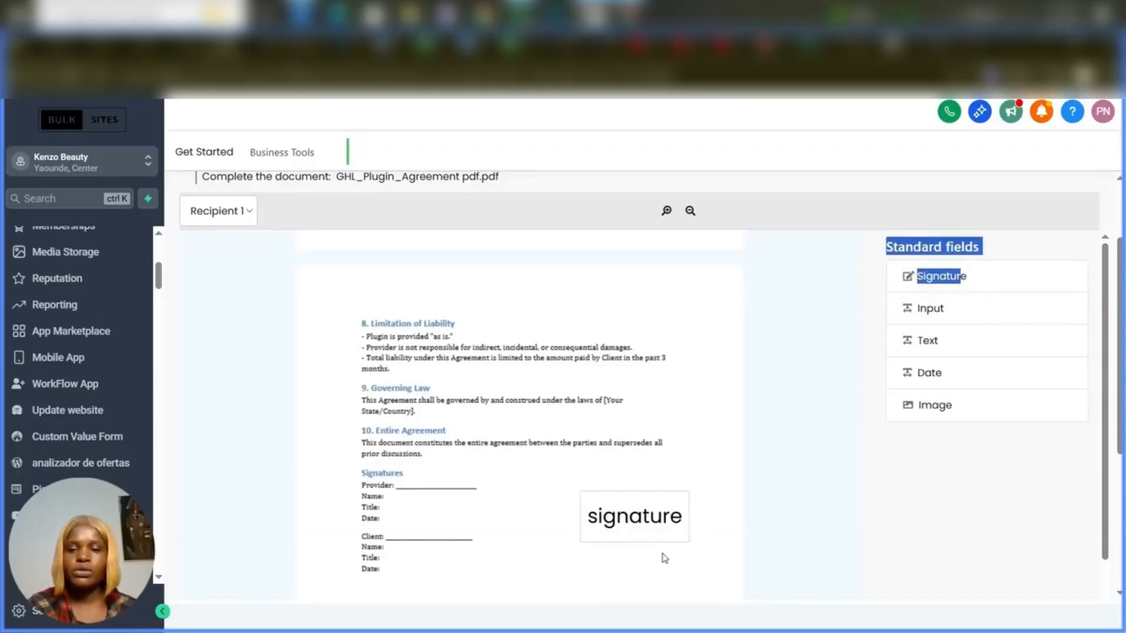
# Set the placed signature field's font size to 19 and its font color to Blue
pyautogui.click(641, 523)
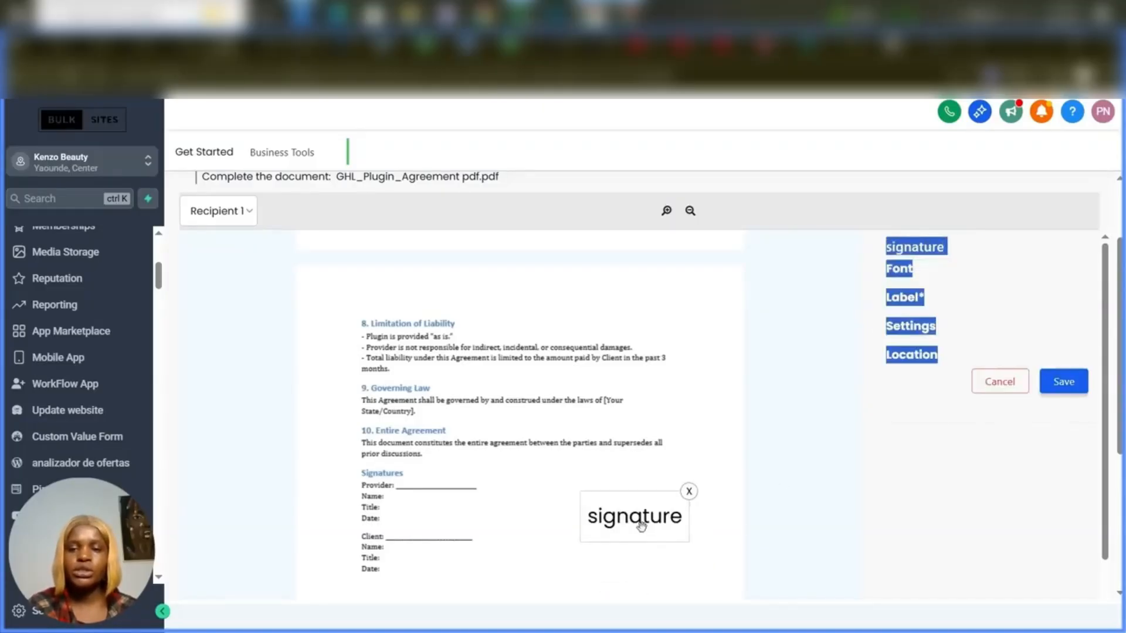
pyautogui.click(949, 272)
pyautogui.click(902, 270)
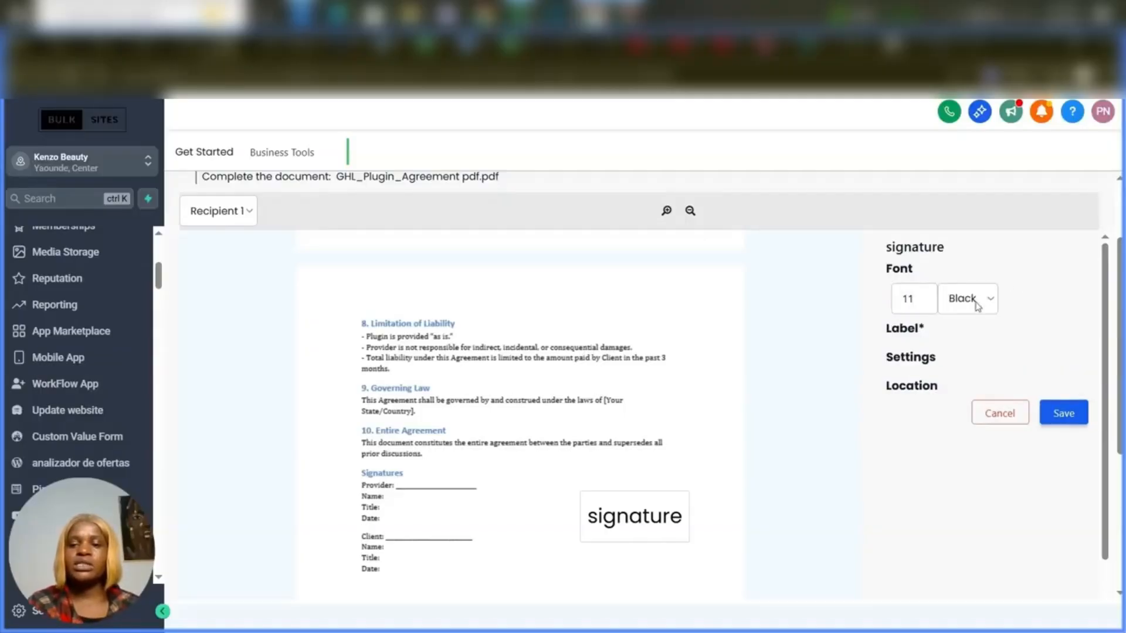
pyautogui.click(924, 301)
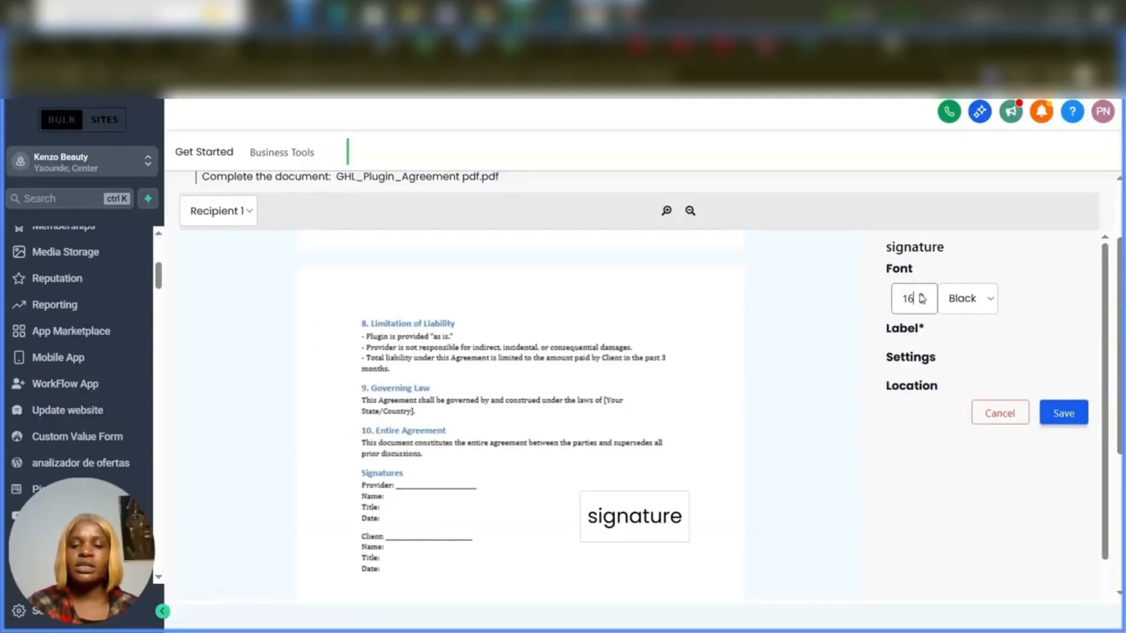
pyautogui.click(985, 306)
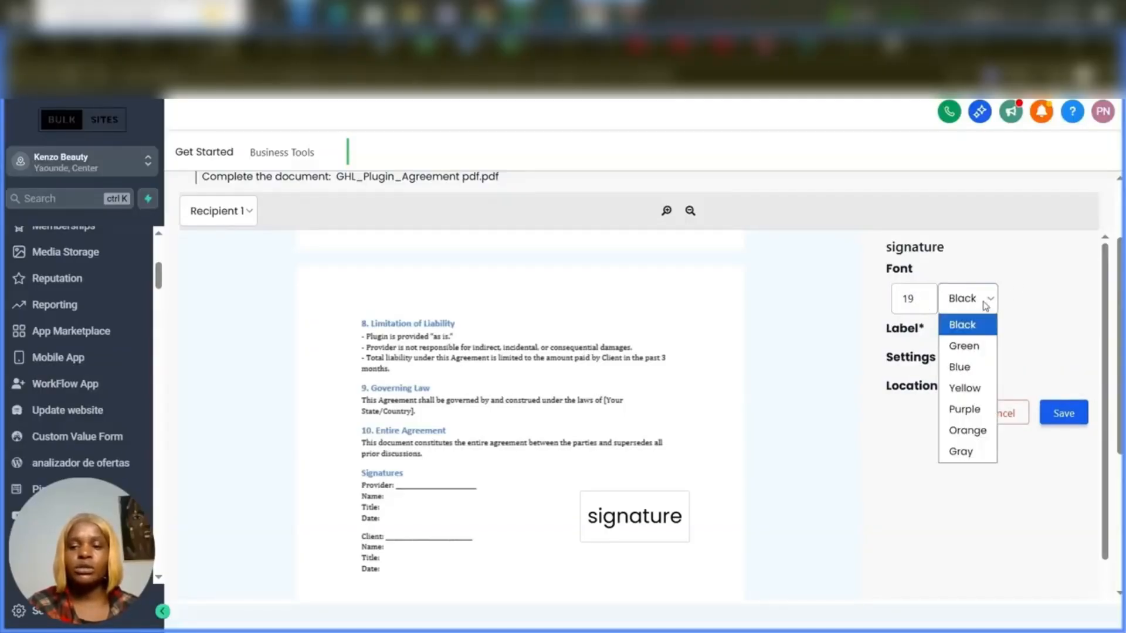
pyautogui.click(959, 364)
# Clear the signature field's label and browse the custom fields offered for it
pyautogui.click(899, 328)
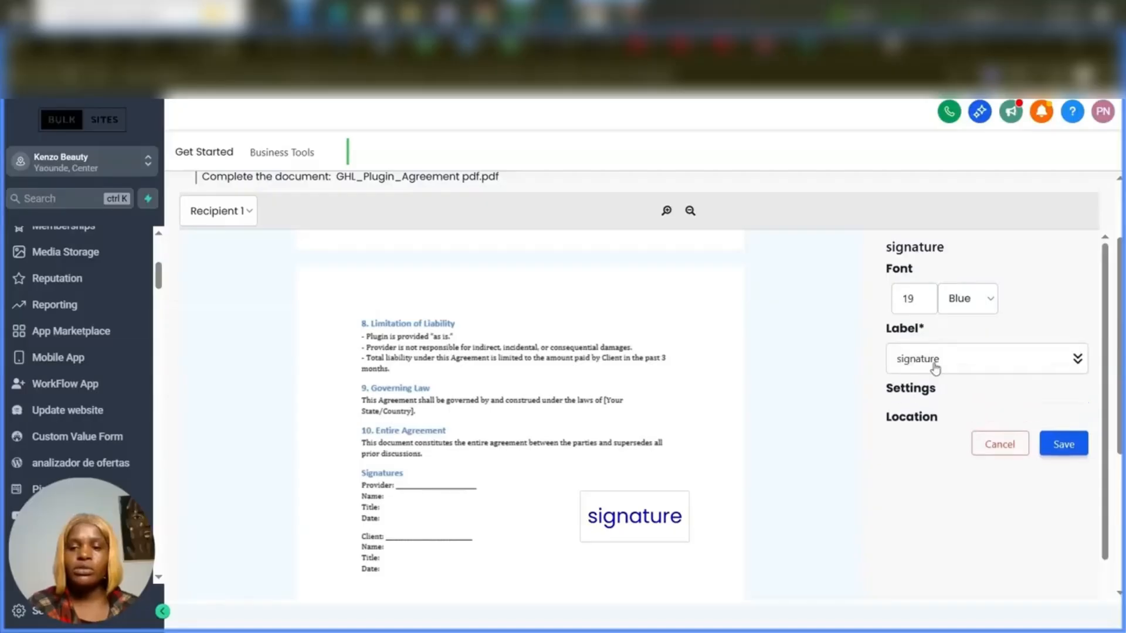
pyautogui.click(953, 360)
pyautogui.doubleClick(942, 362)
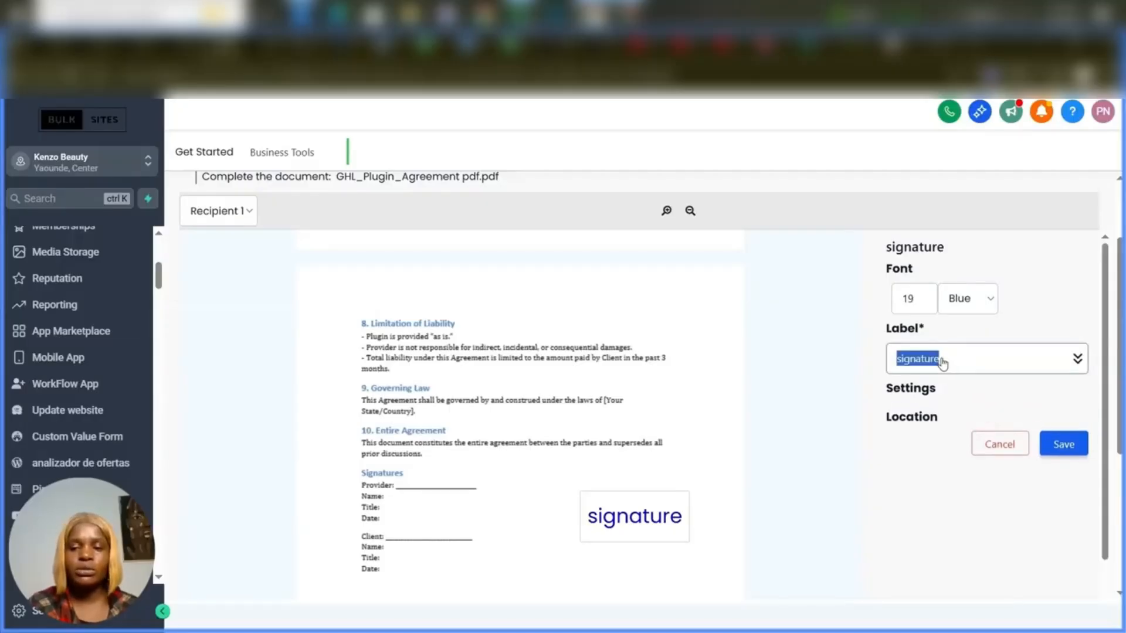
pyautogui.press('BackSpace')
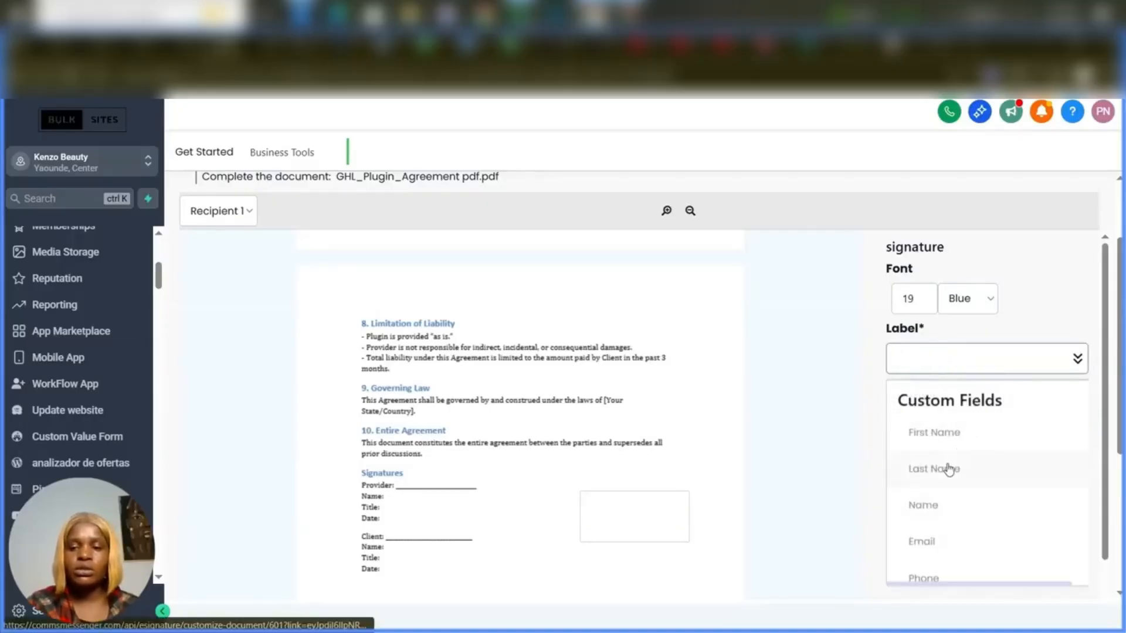
pyautogui.scroll(-5, 932, 478)
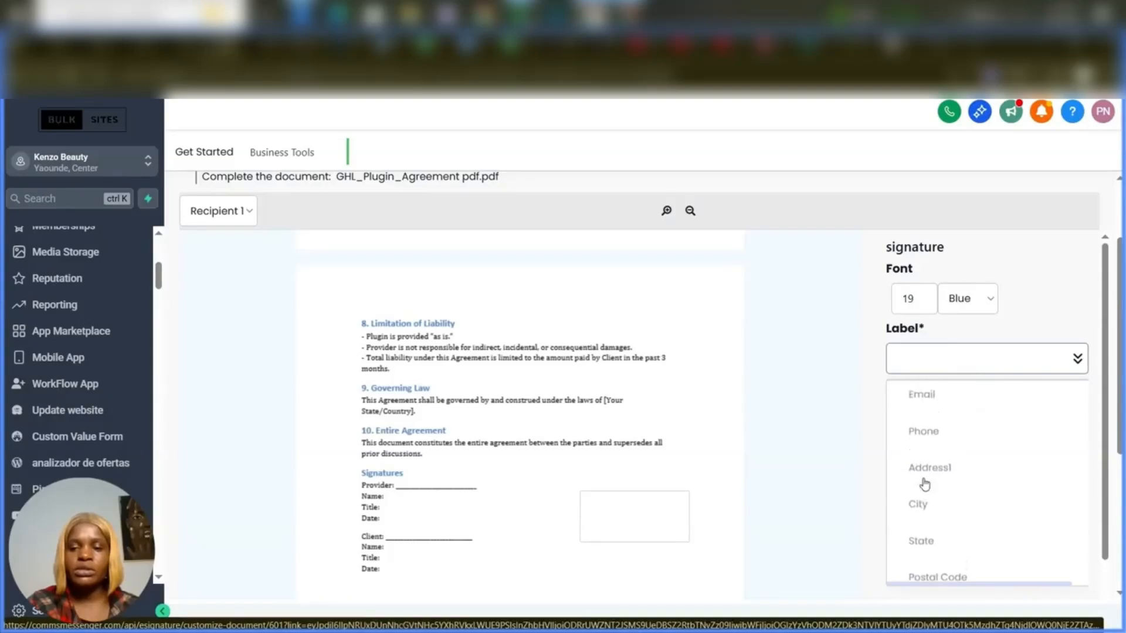
pyautogui.scroll(3, 925, 360)
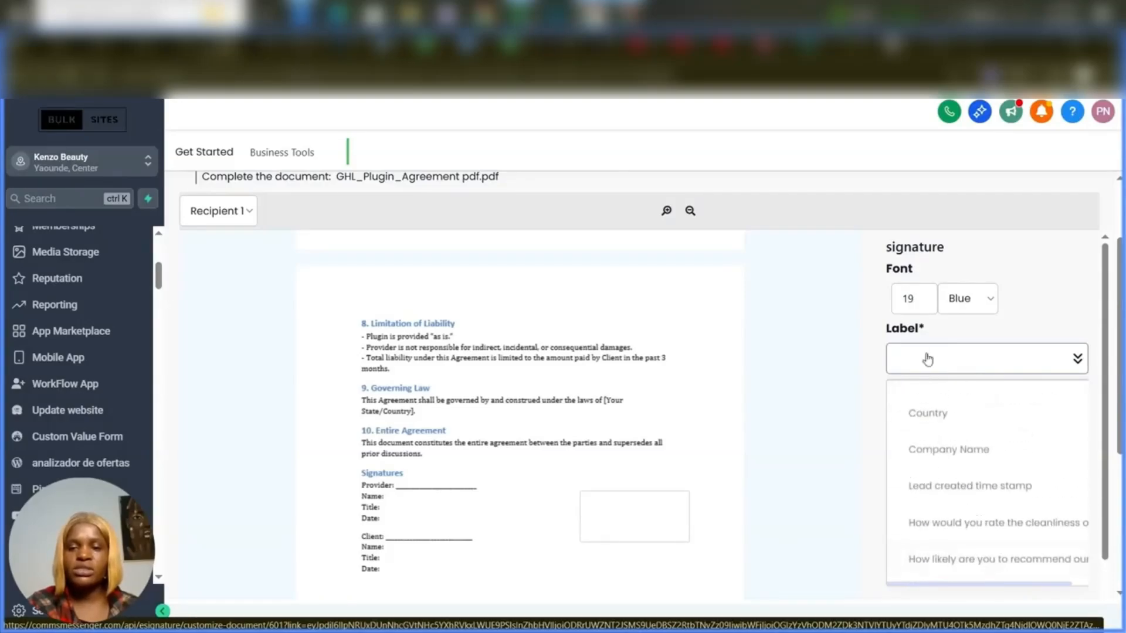
pyautogui.click(822, 370)
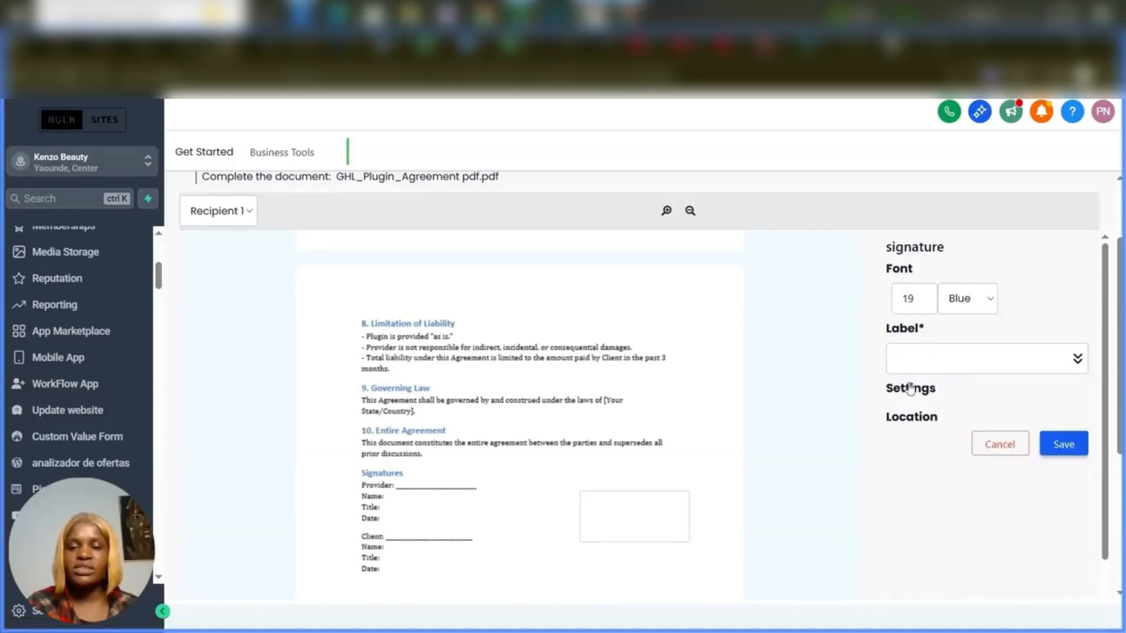
# Make the signature field required, review its location values, and save the field
pyautogui.click(909, 388)
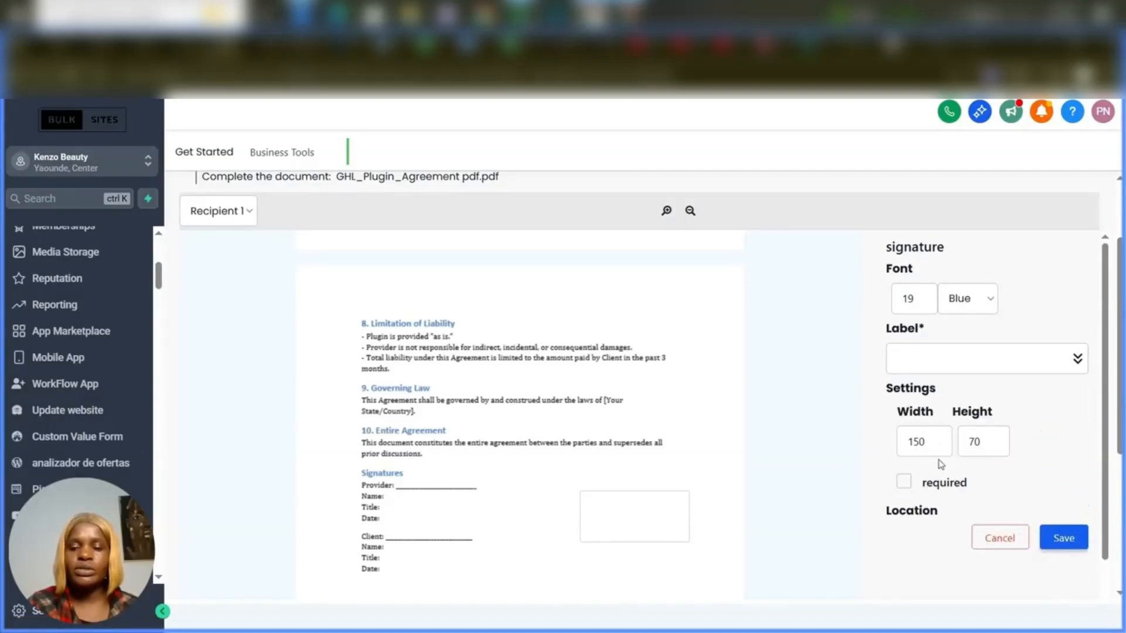
pyautogui.scroll(-1, 941, 464)
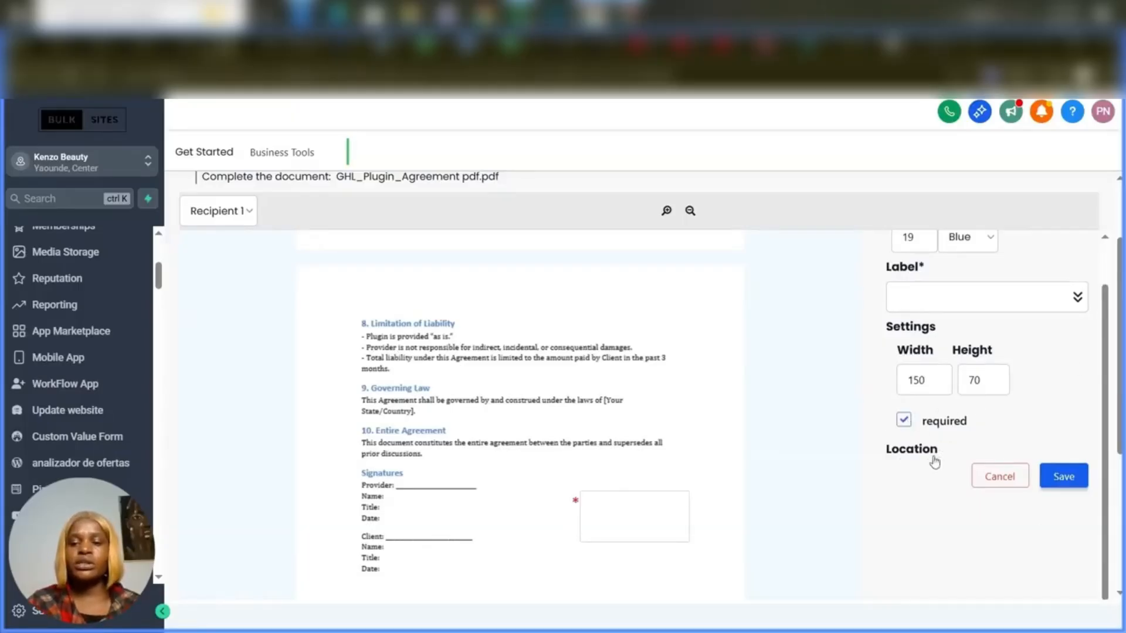
pyautogui.click(908, 450)
pyautogui.scroll(-2, 950, 463)
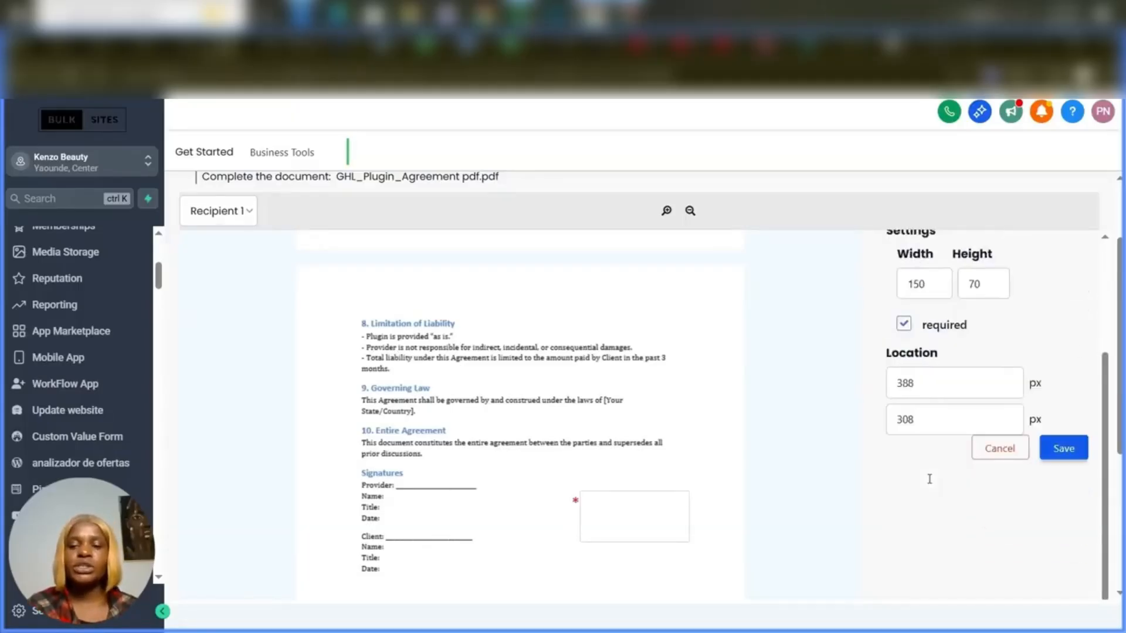
pyautogui.scroll(3, 1004, 411)
pyautogui.scroll(-3, 997, 434)
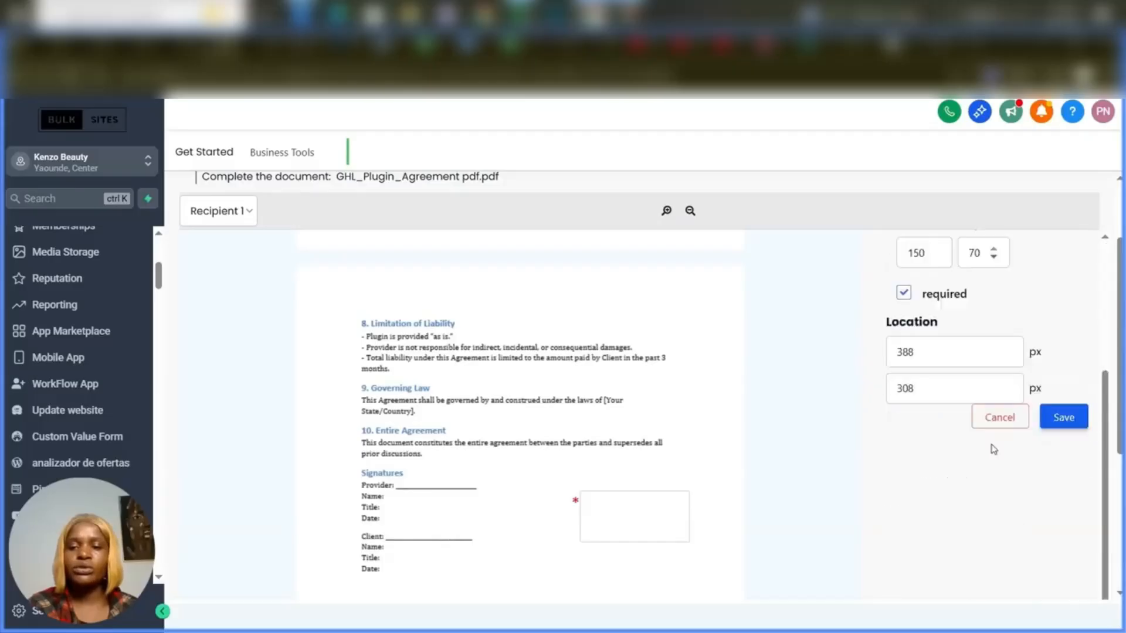
pyautogui.click(1063, 417)
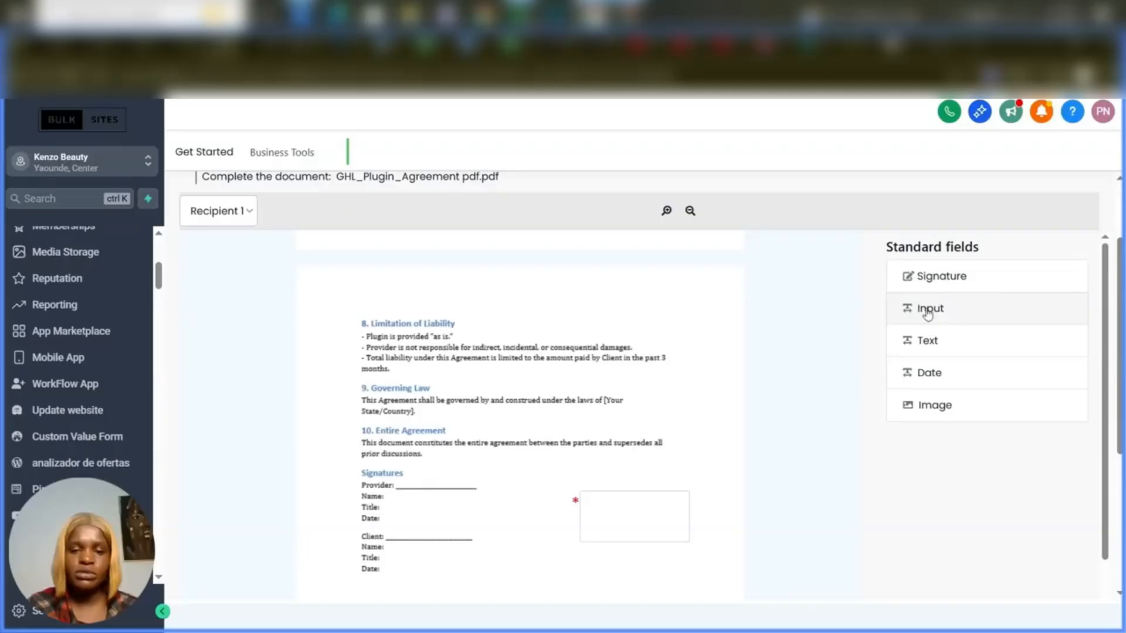
# Place an input field for Recipient 1 just above the signature field on the agreement's last page
pyautogui.moveTo(926, 309); pyautogui.dragTo(572, 467)
pyautogui.click(595, 474)
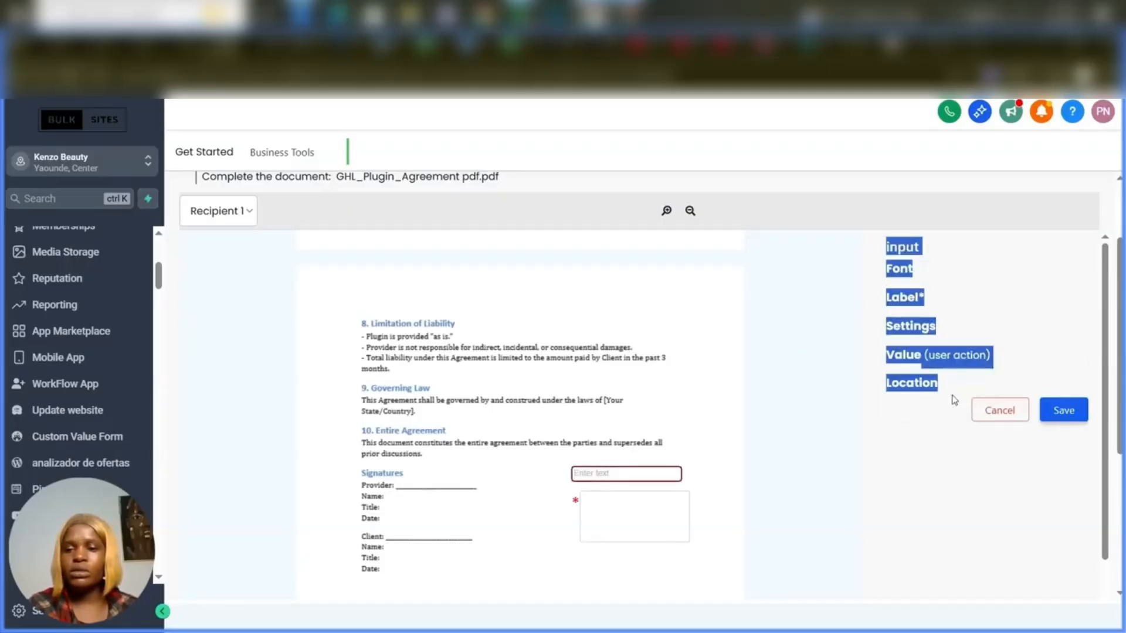
pyautogui.scroll(1, 959, 396)
pyautogui.scroll(1, 959, 396)
# Set the input field's font to Lucida Blackletter Regular, size 19, in a muted dark red
pyautogui.click(917, 387)
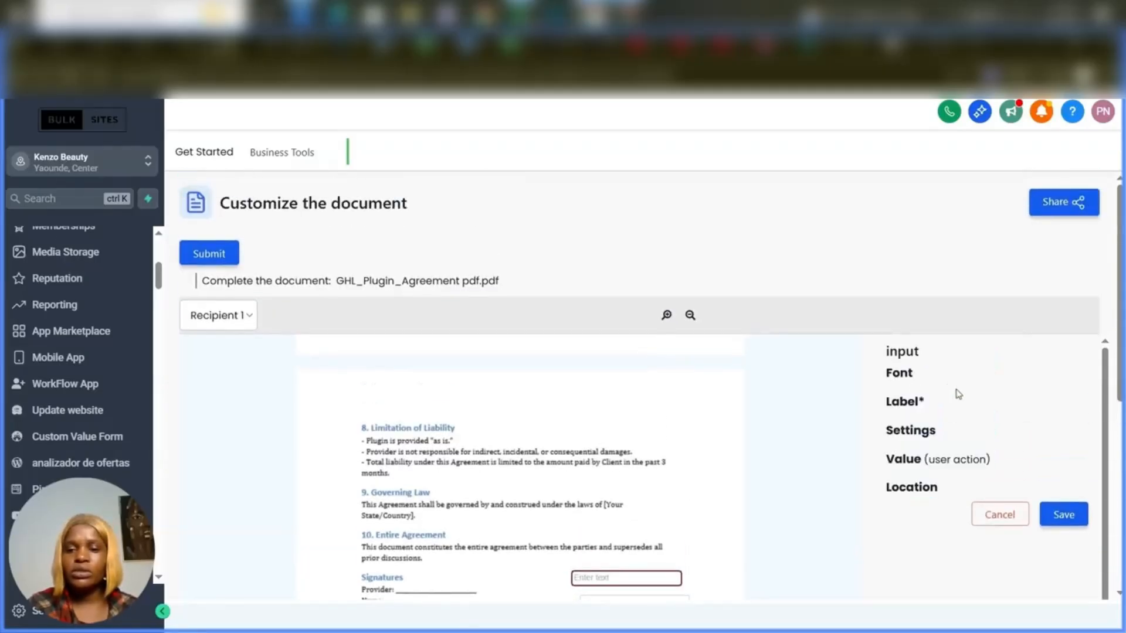
pyautogui.click(906, 384)
pyautogui.click(1037, 400)
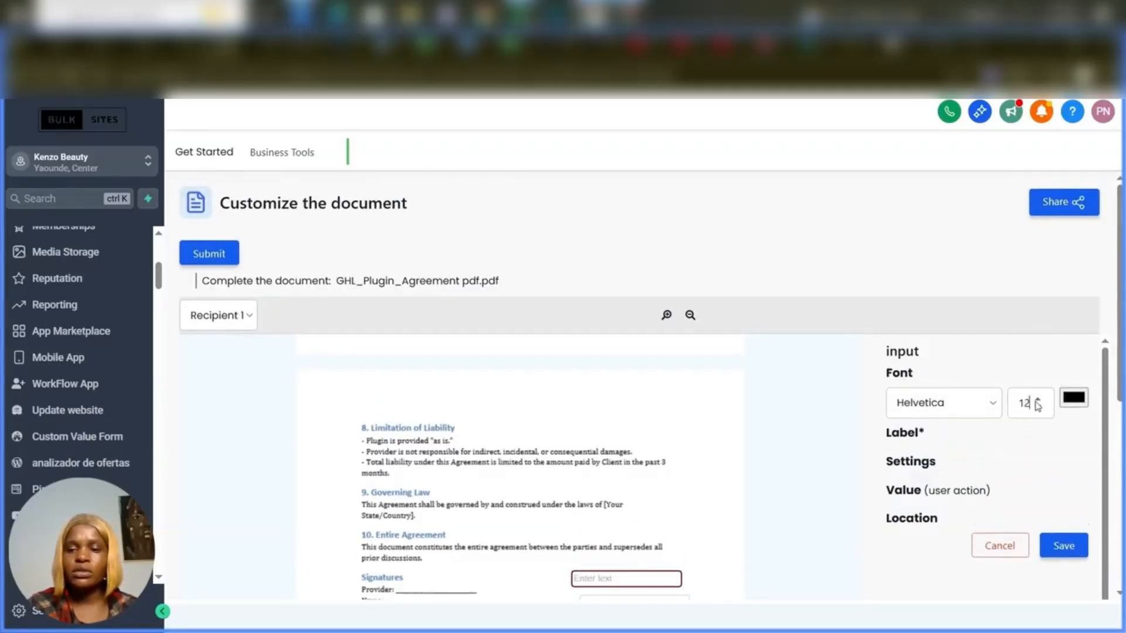
pyautogui.click(1036, 401)
pyautogui.click(1072, 401)
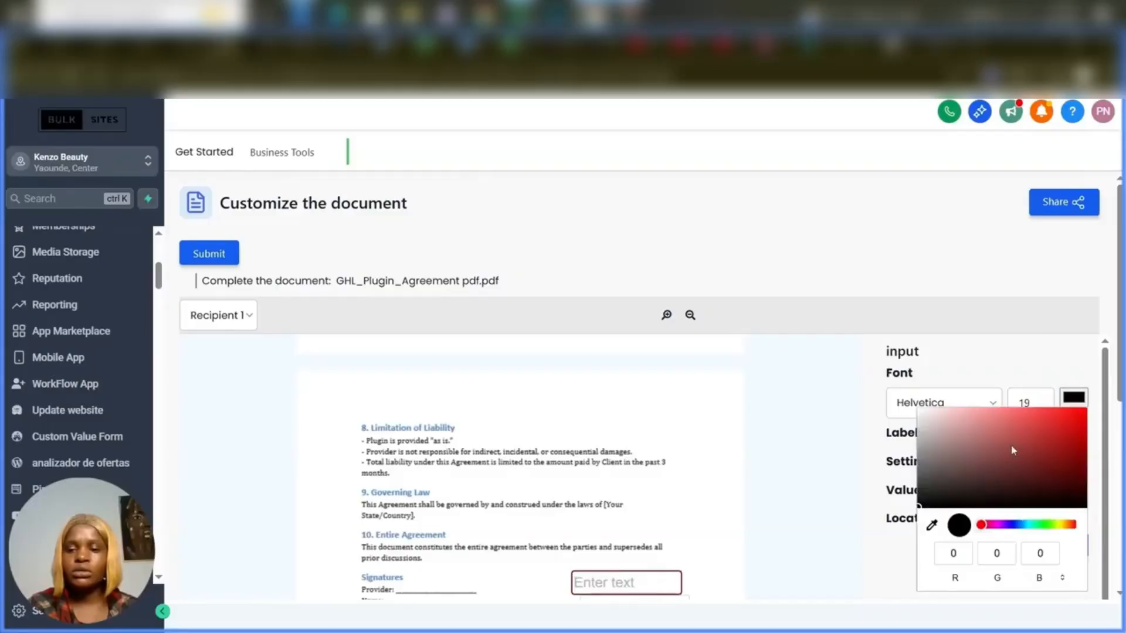
pyautogui.click(1004, 459)
pyautogui.click(937, 407)
pyautogui.click(939, 405)
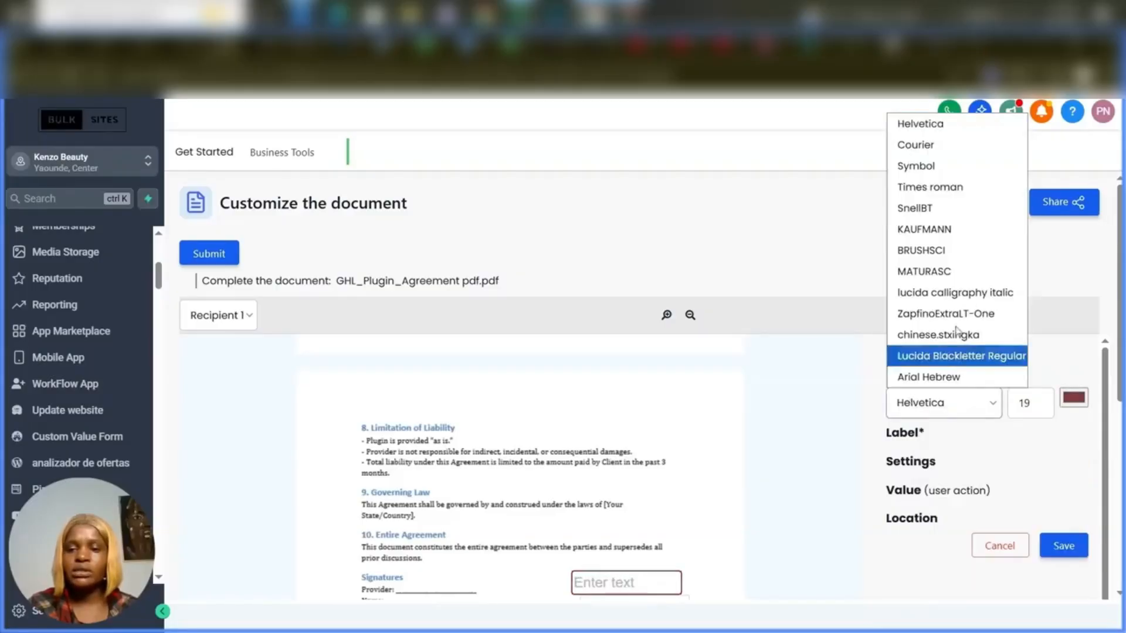
pyautogui.click(957, 355)
# Make the input field required, review its label and location settings, and save the field
pyautogui.scroll(-1, 939, 411)
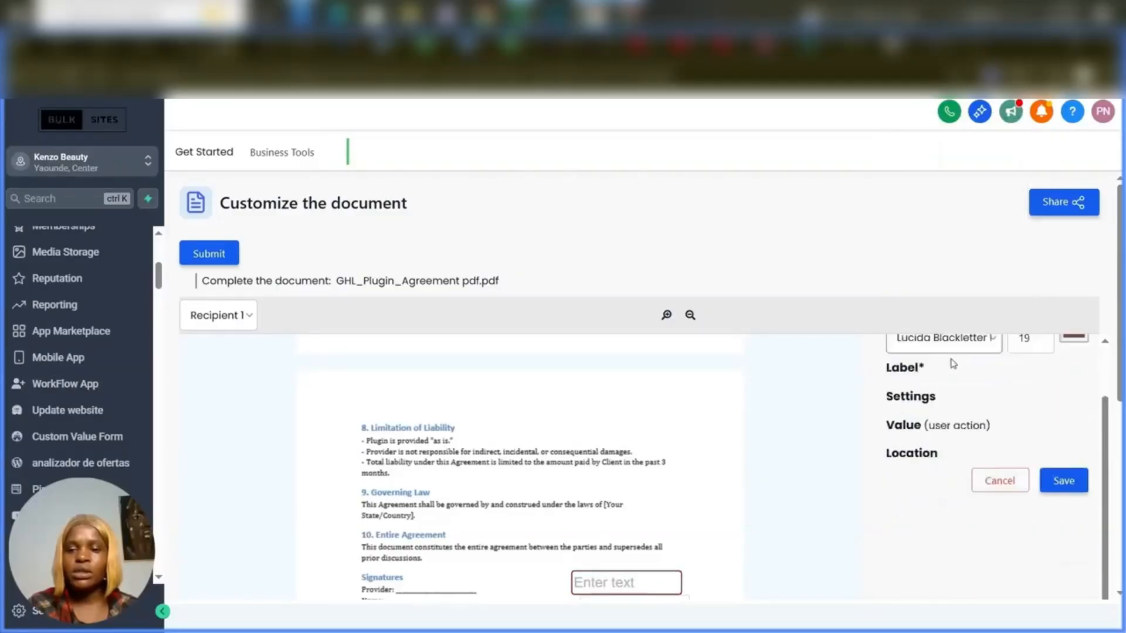
pyautogui.click(906, 374)
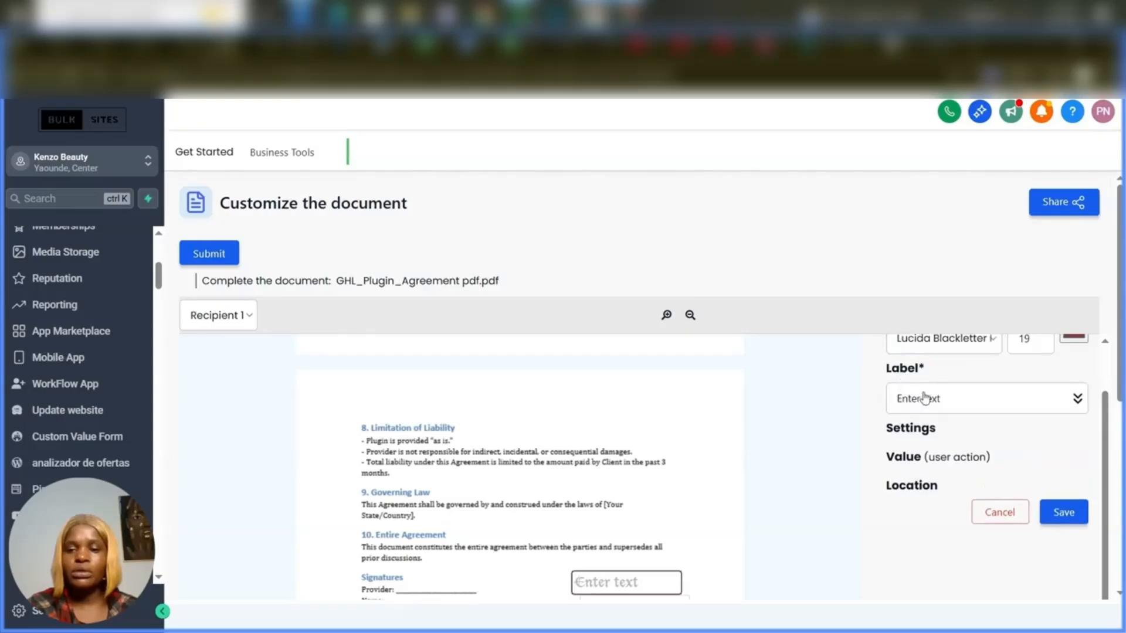
pyautogui.click(905, 429)
pyautogui.scroll(-1, 903, 464)
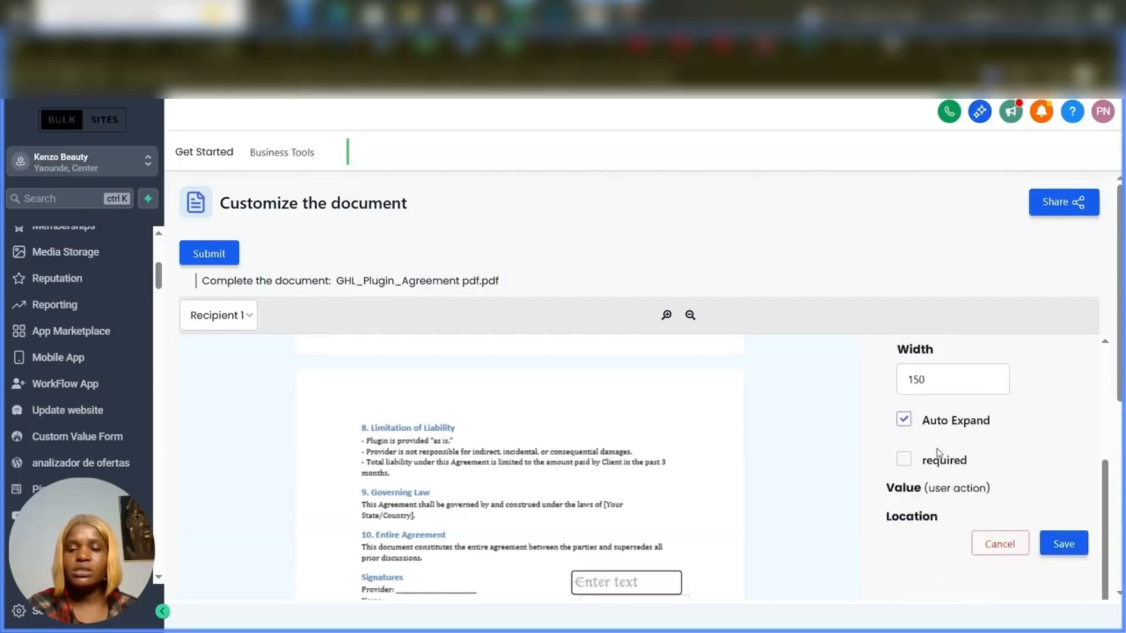
pyautogui.click(902, 465)
pyautogui.scroll(-1, 909, 466)
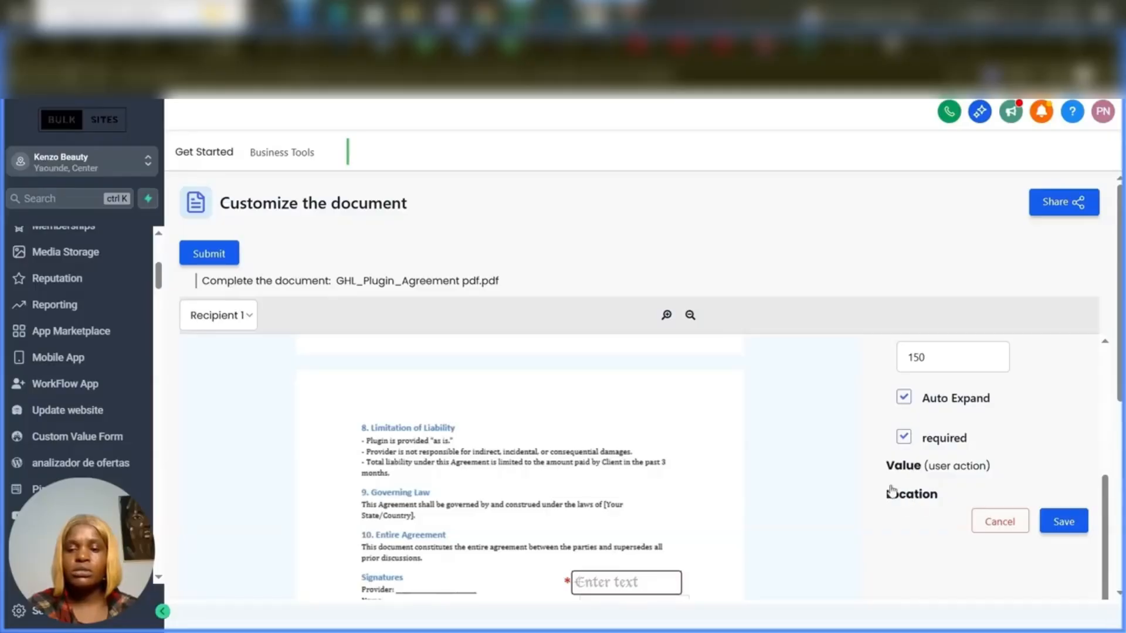
pyautogui.click(906, 497)
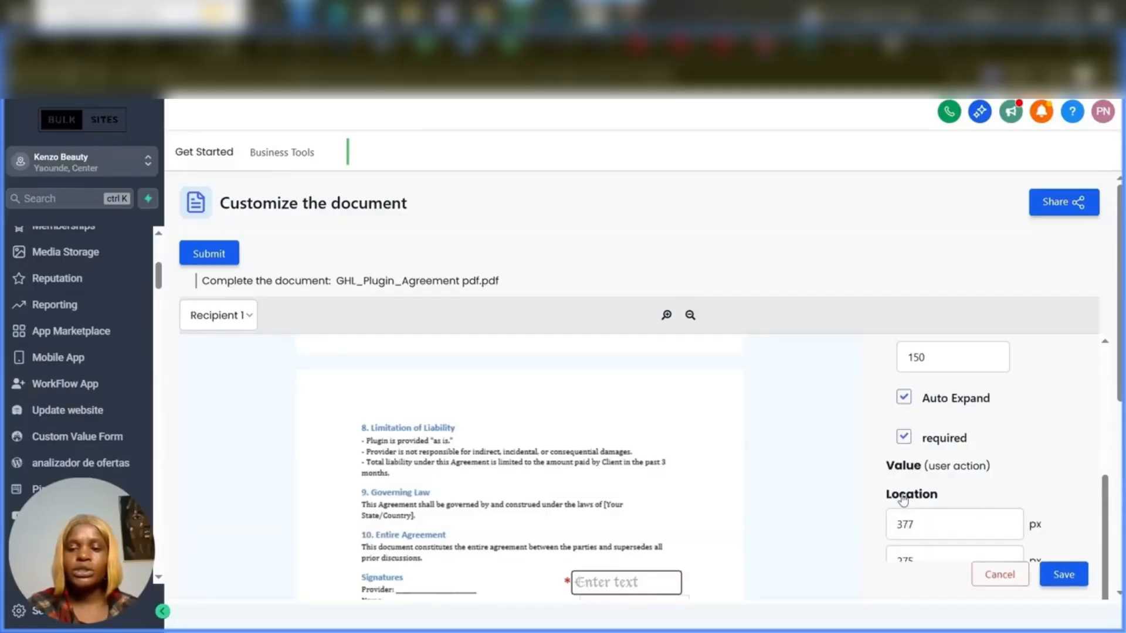
pyautogui.scroll(-3, 1088, 416)
pyautogui.click(1064, 407)
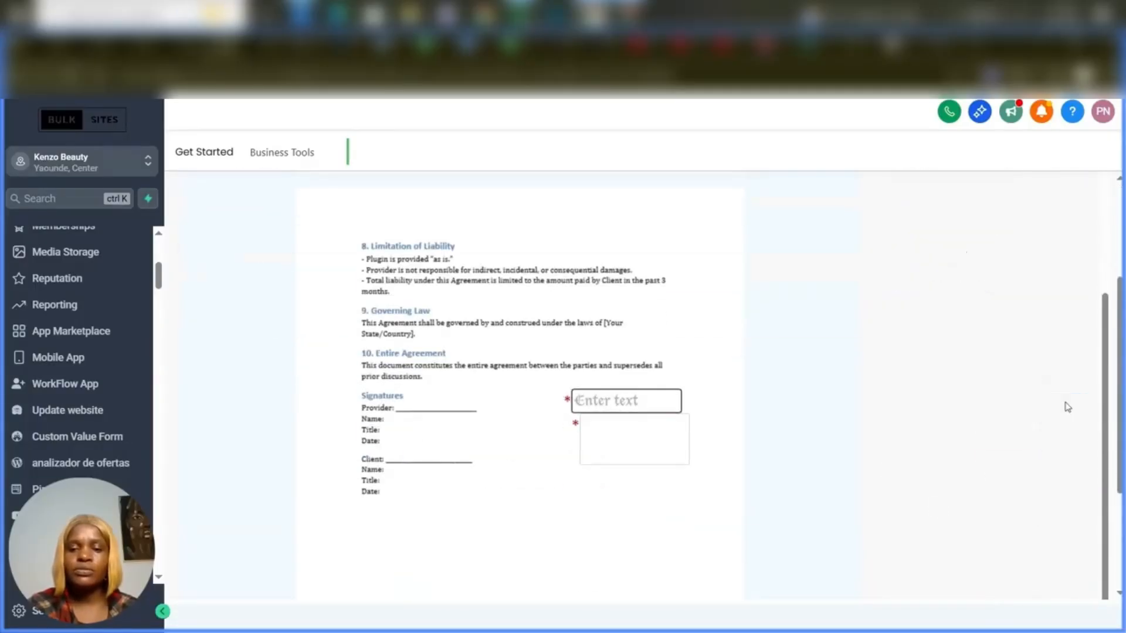
# Place a date field for Recipient 1 above the Plugin License & Service Agreement title on the first page
pyautogui.scroll(10, 844, 455)
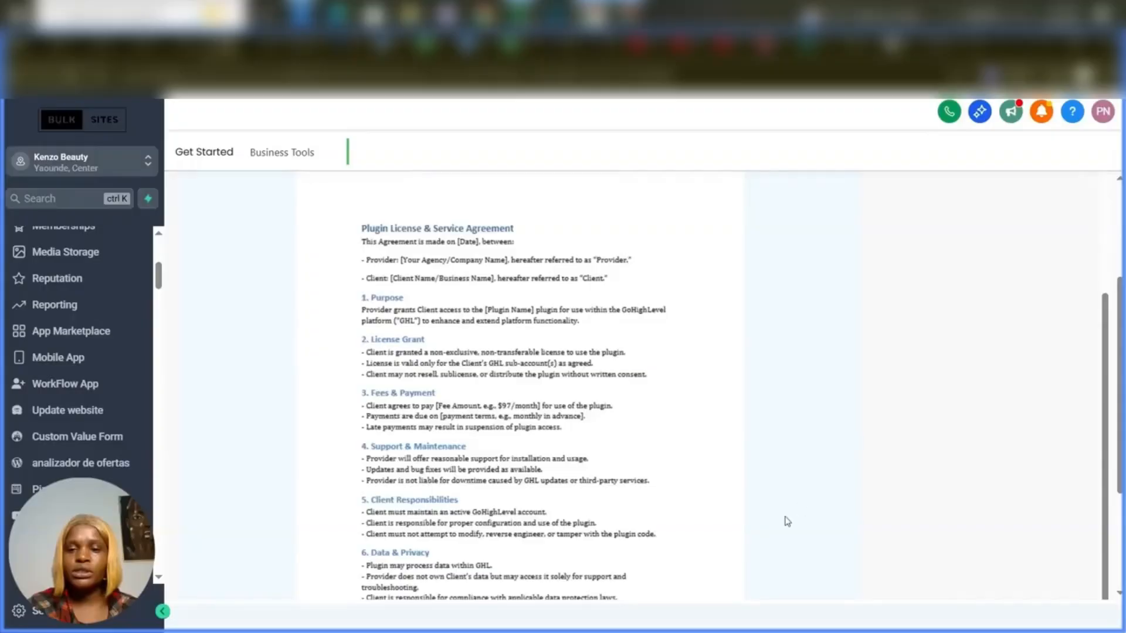
pyautogui.scroll(3, 784, 523)
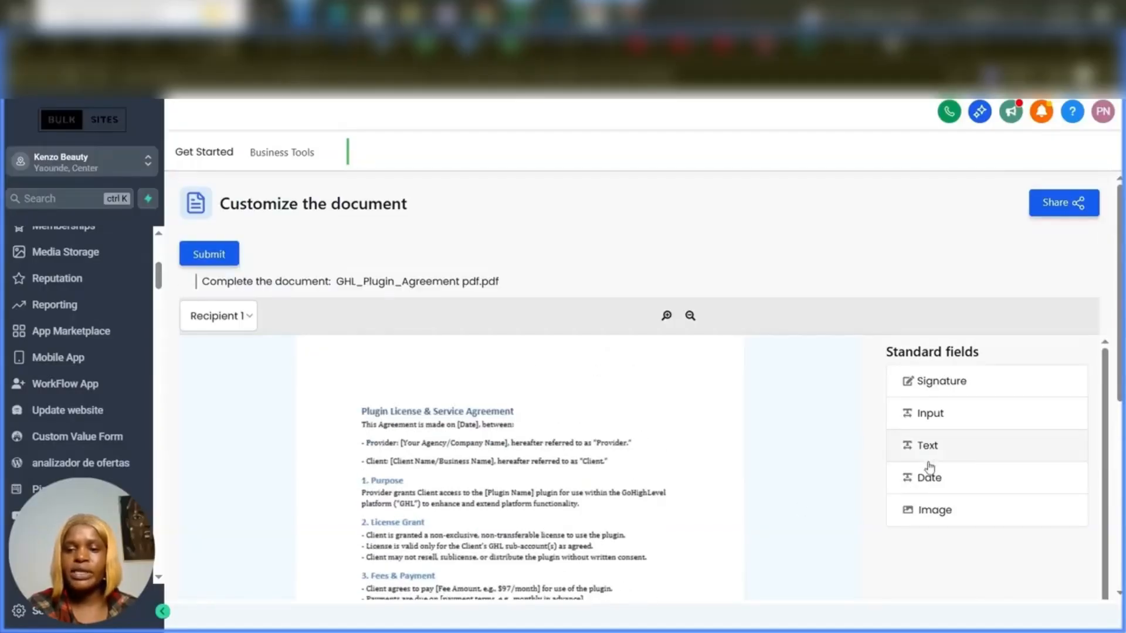
pyautogui.moveTo(926, 480); pyautogui.dragTo(692, 442)
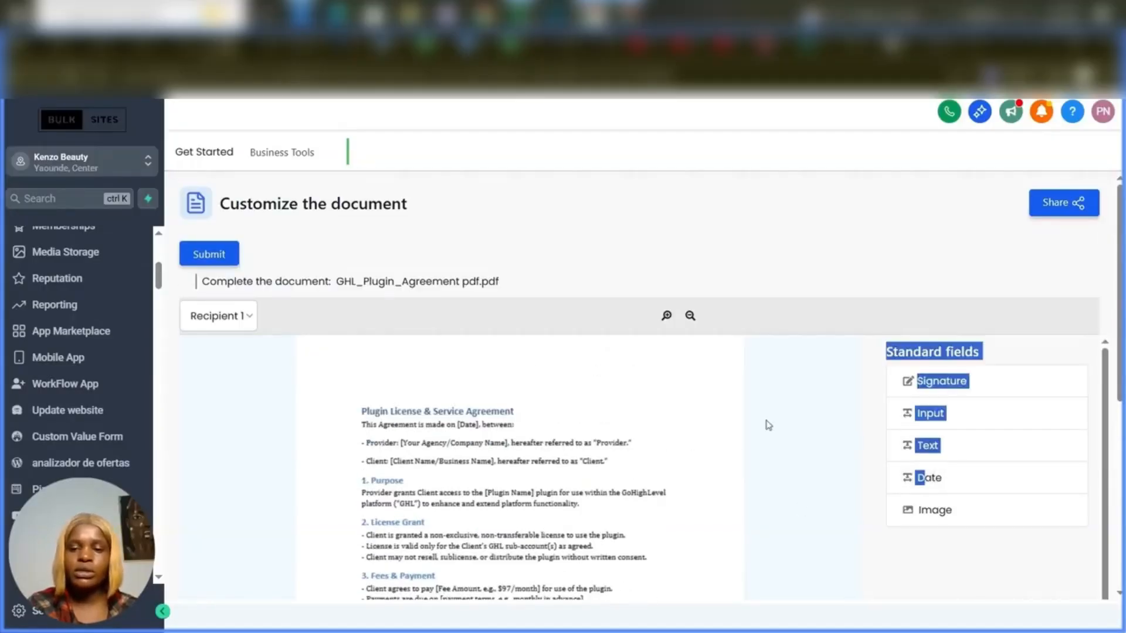
pyautogui.click(872, 436)
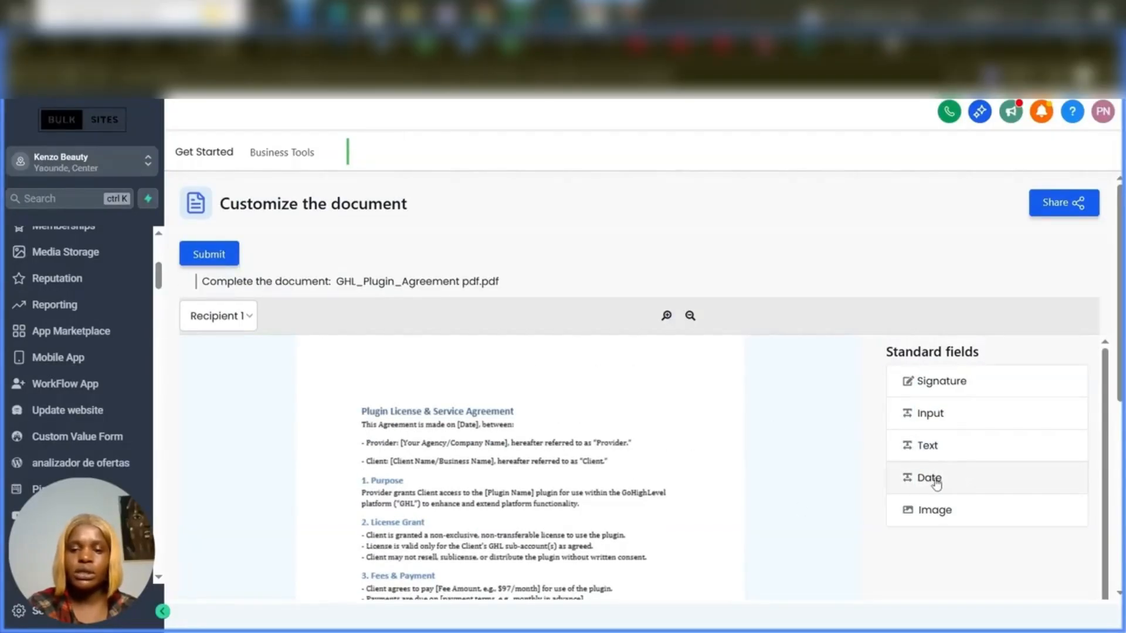
pyautogui.moveTo(934, 478); pyautogui.dragTo(570, 371)
pyautogui.click(629, 385)
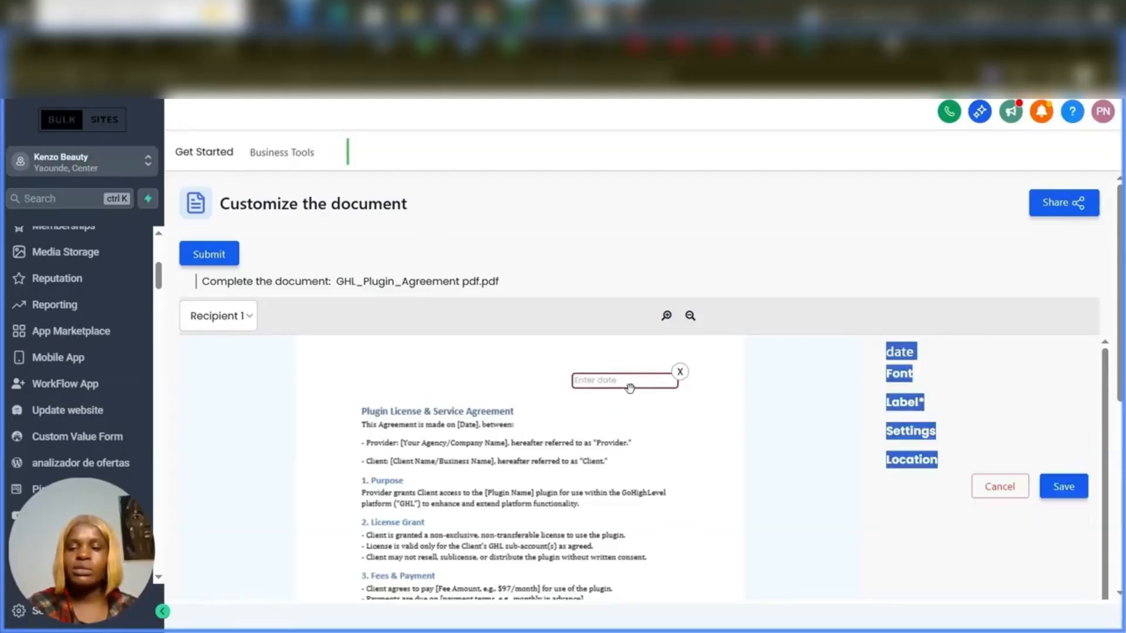
# Set the date field's font size to 21 and its color to dark red (RGB 130, 28, 28), and save the field
pyautogui.click(897, 386)
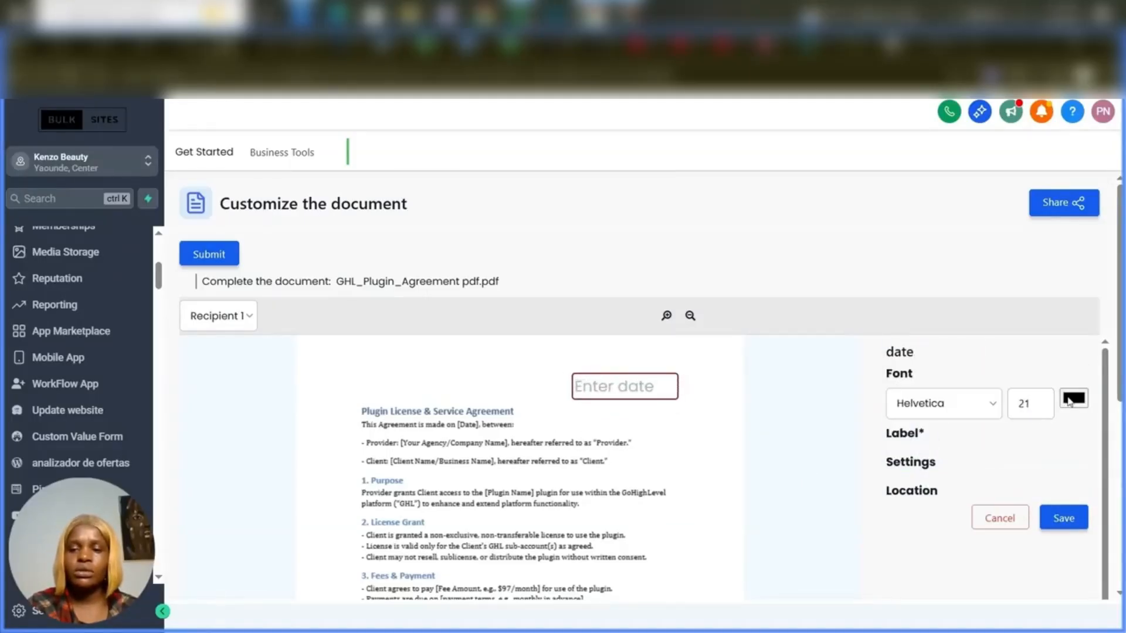
pyautogui.click(1074, 398)
pyautogui.click(1049, 458)
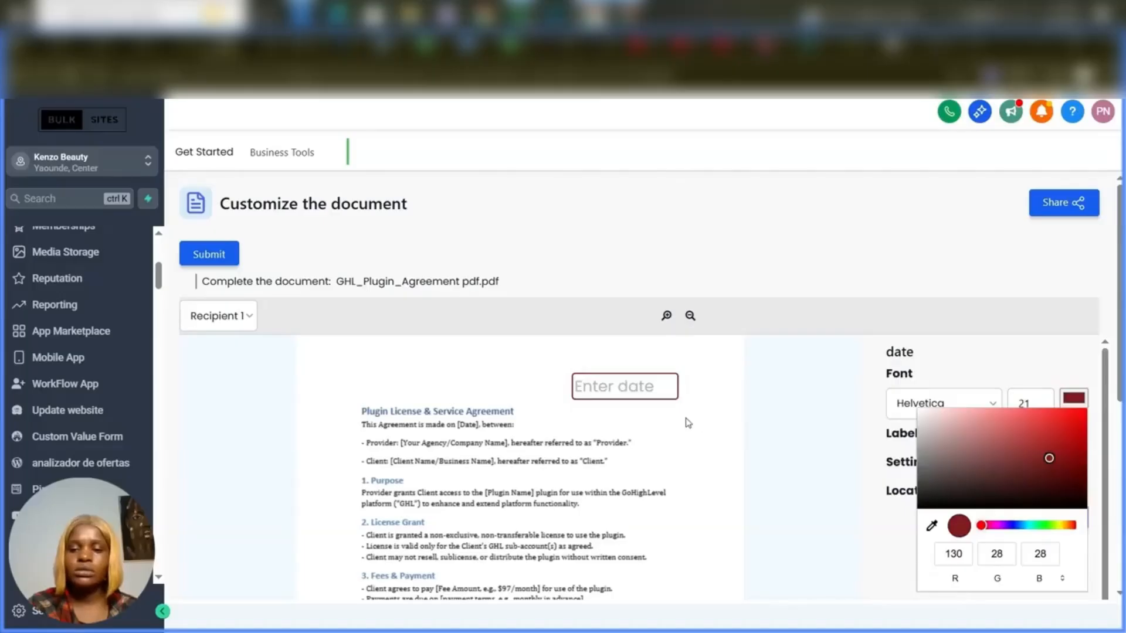
pyautogui.click(879, 516)
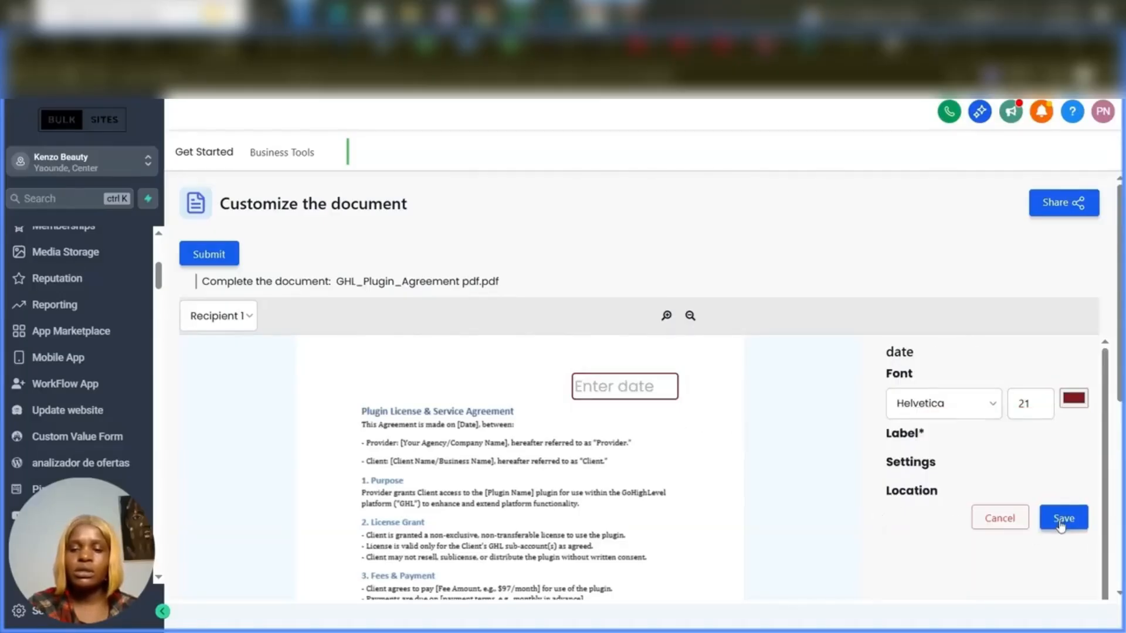
pyautogui.click(1059, 519)
# Review the fields placed across the GHL_Plugin_Agreement pdf.pdf document and switch the recipient to Recipient 3
pyautogui.scroll(-2, 579, 496)
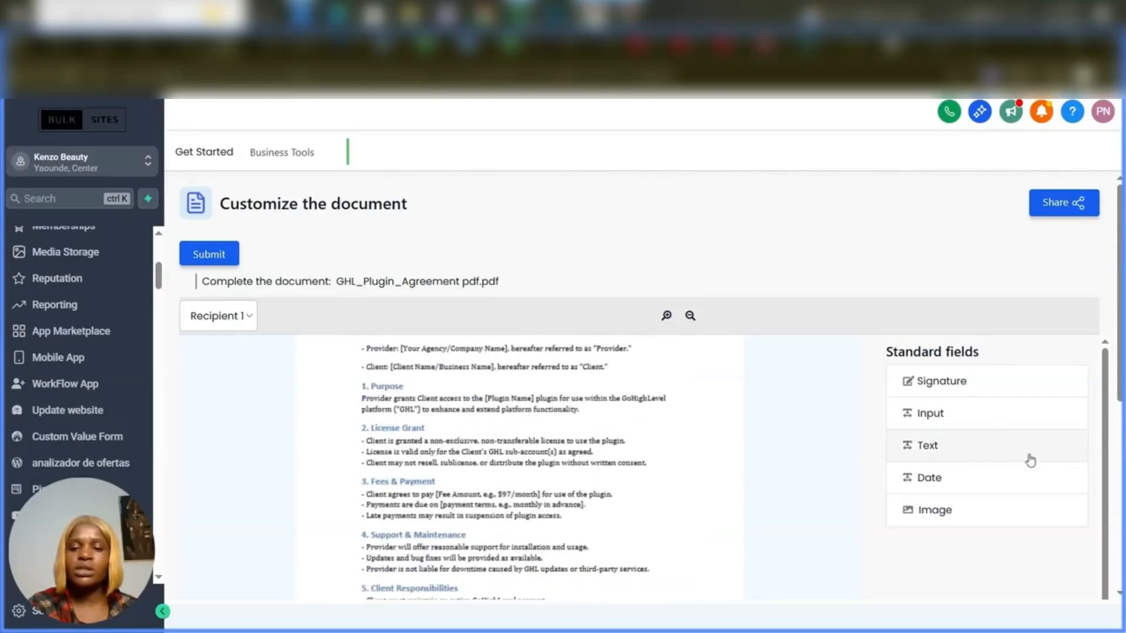
pyautogui.scroll(2, 451, 474)
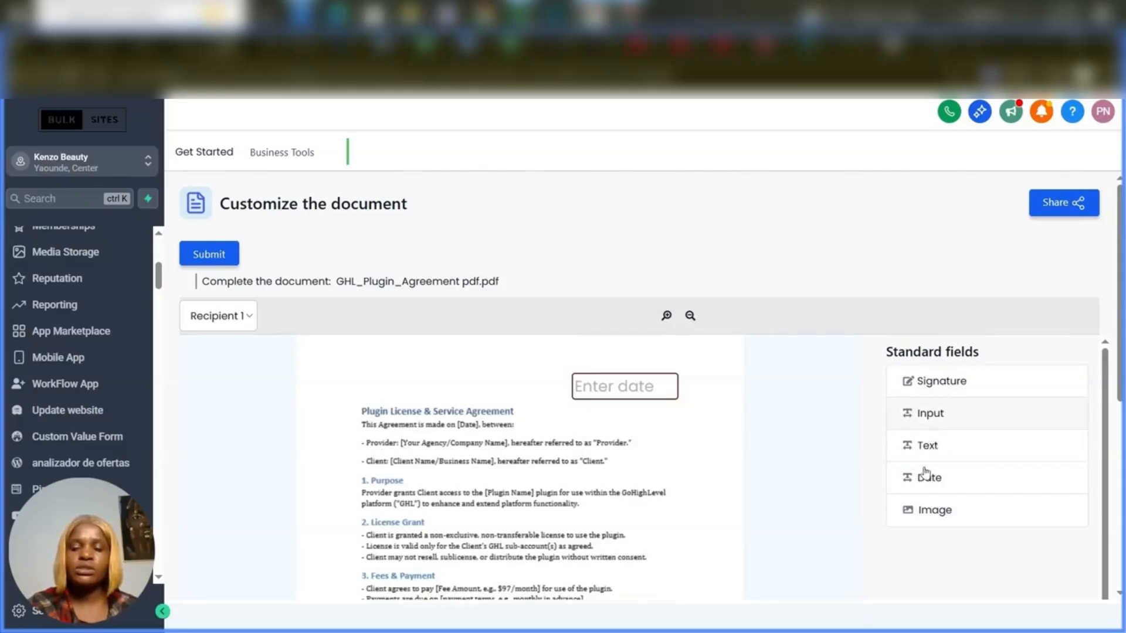
pyautogui.scroll(-5, 326, 524)
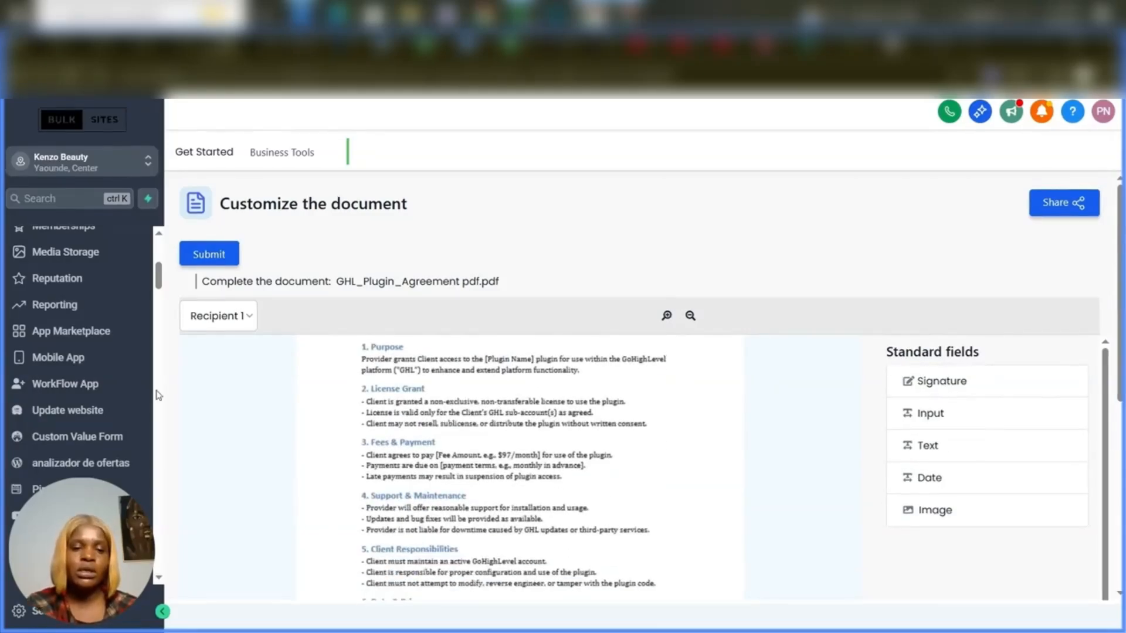
pyautogui.scroll(-4, 481, 456)
pyautogui.scroll(8, 481, 456)
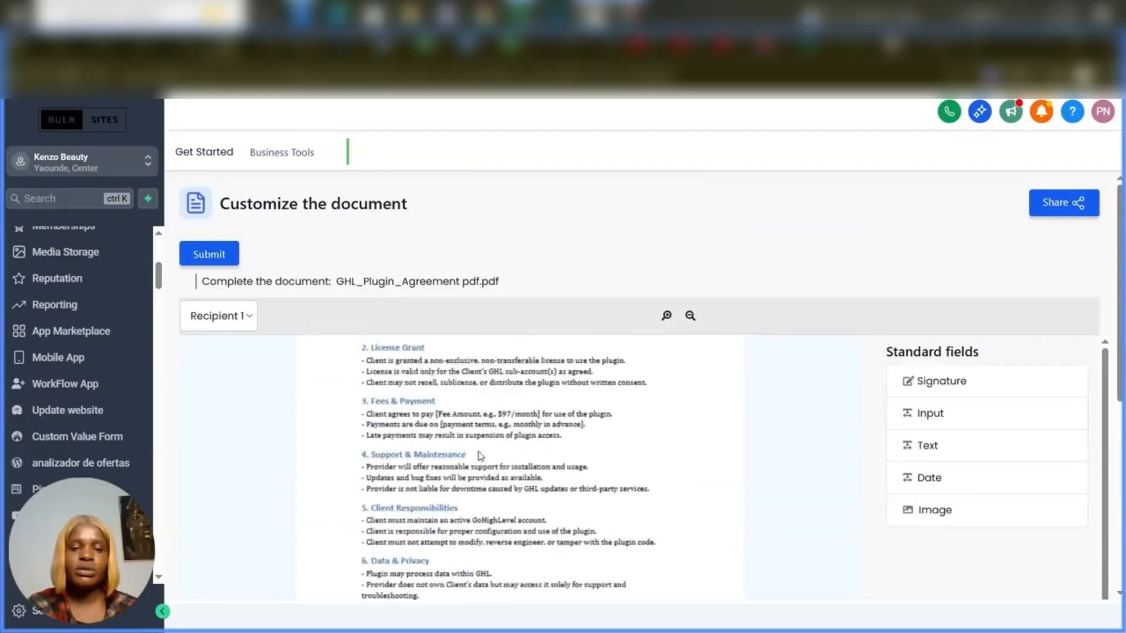
pyautogui.click(248, 317)
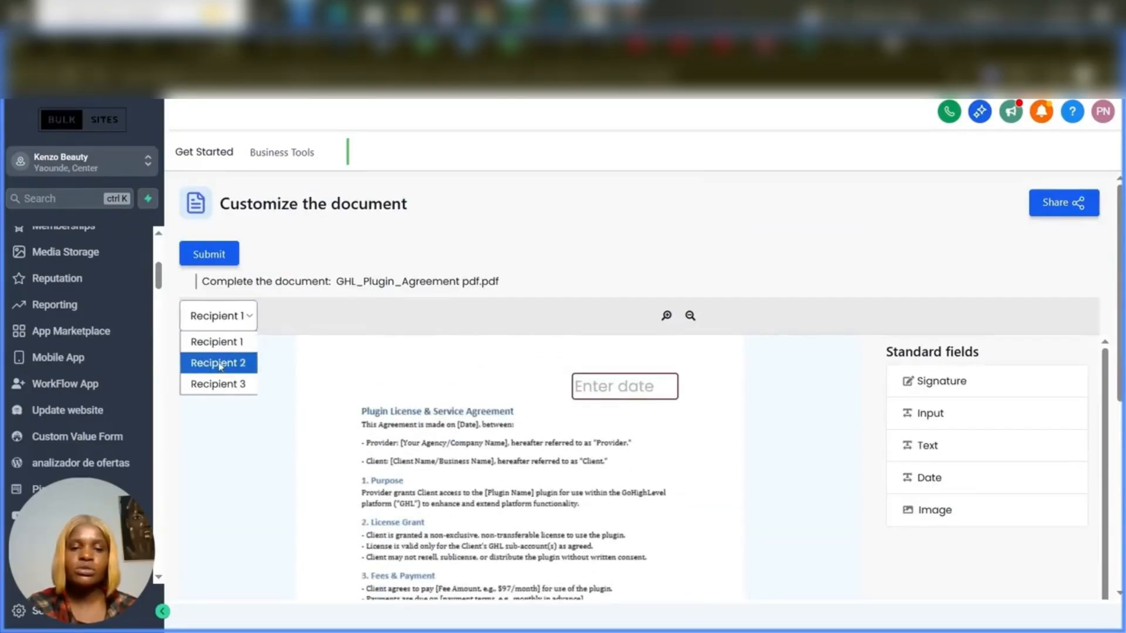
pyautogui.click(217, 384)
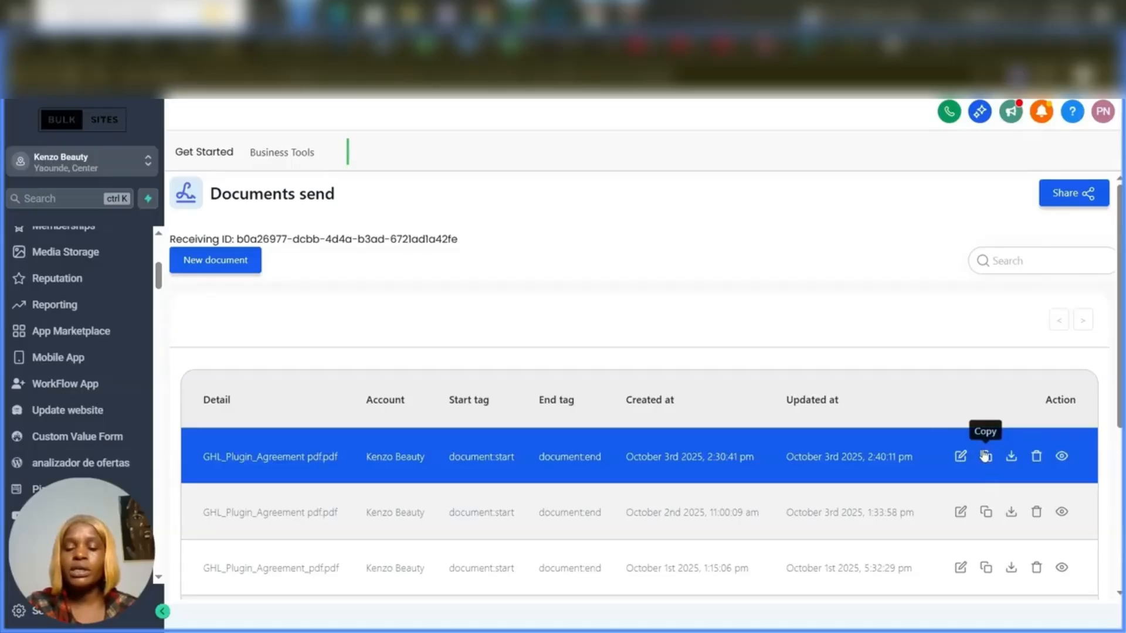
# Check the newest agreement's option to copy to an external account, close it, and view the document's list of signed copies
pyautogui.click(985, 456)
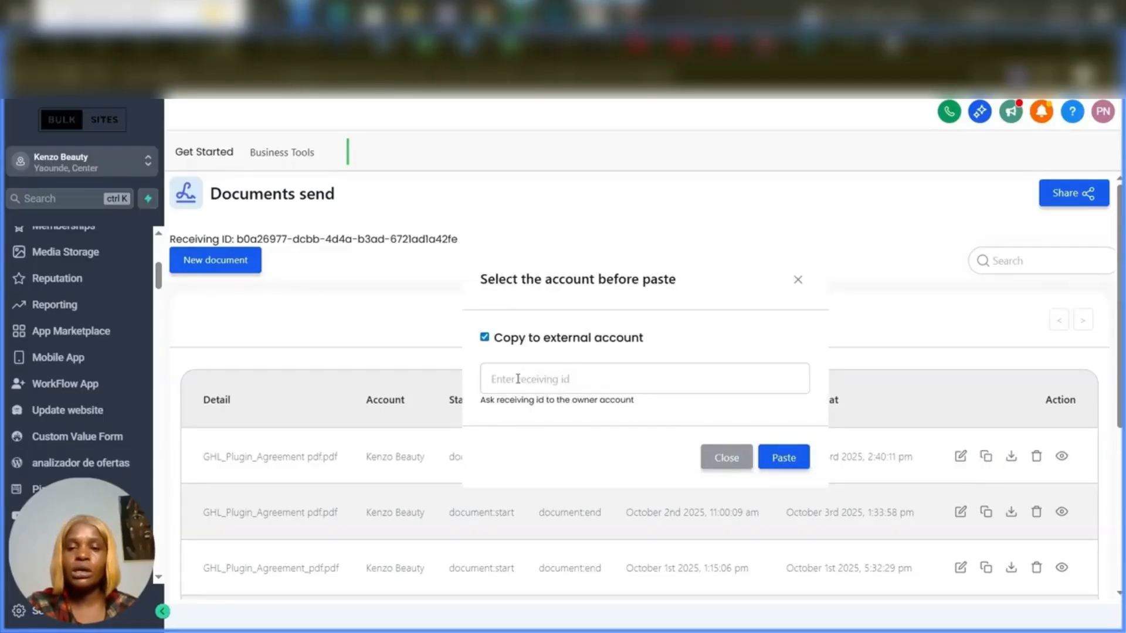
pyautogui.click(798, 281)
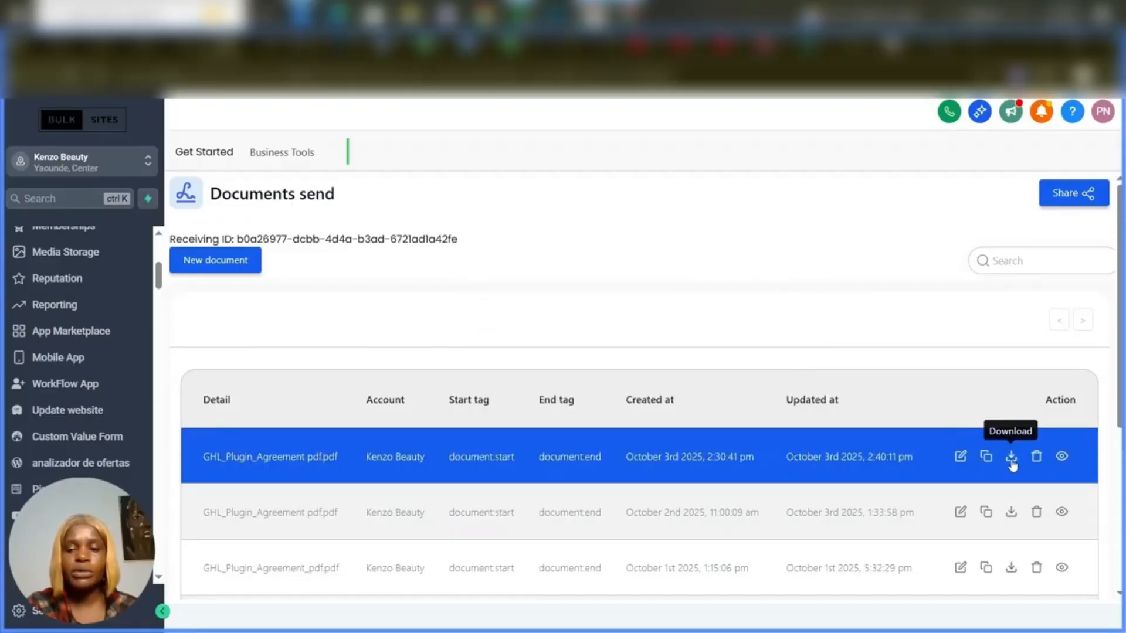
pyautogui.click(1062, 456)
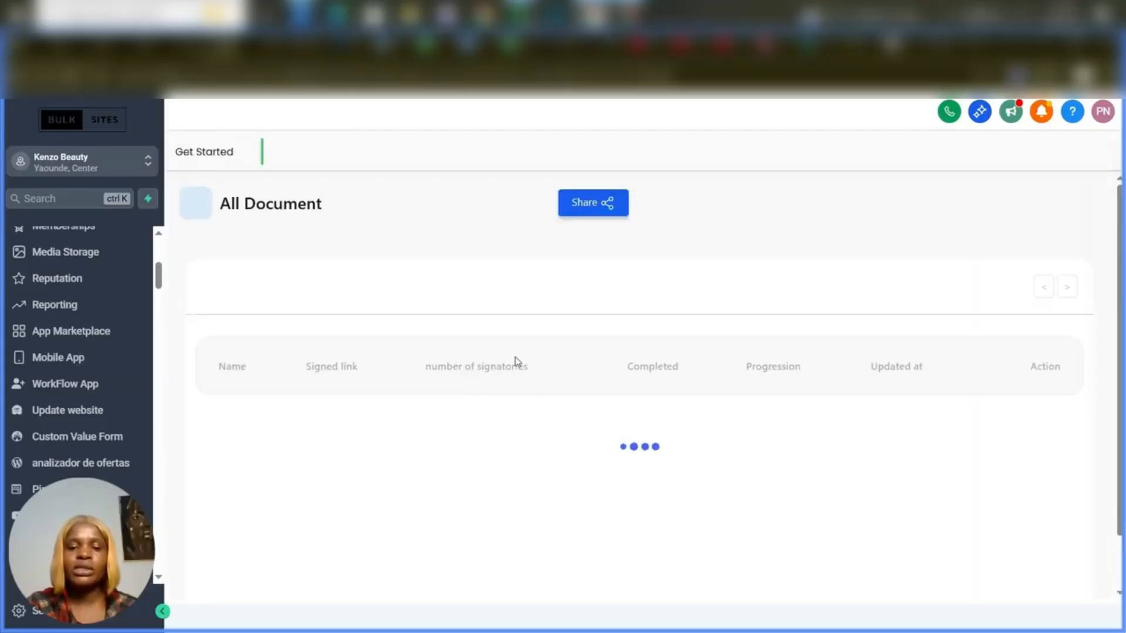
pyautogui.scroll(-2, 639, 432)
pyautogui.scroll(1, 520, 456)
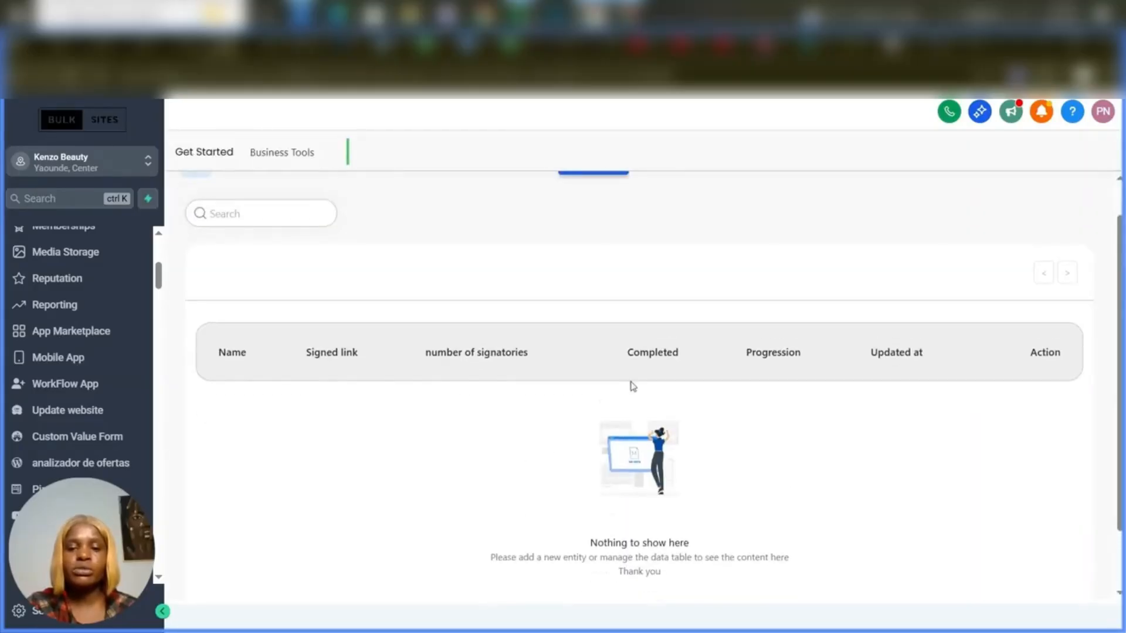
pyautogui.scroll(1, 584, 496)
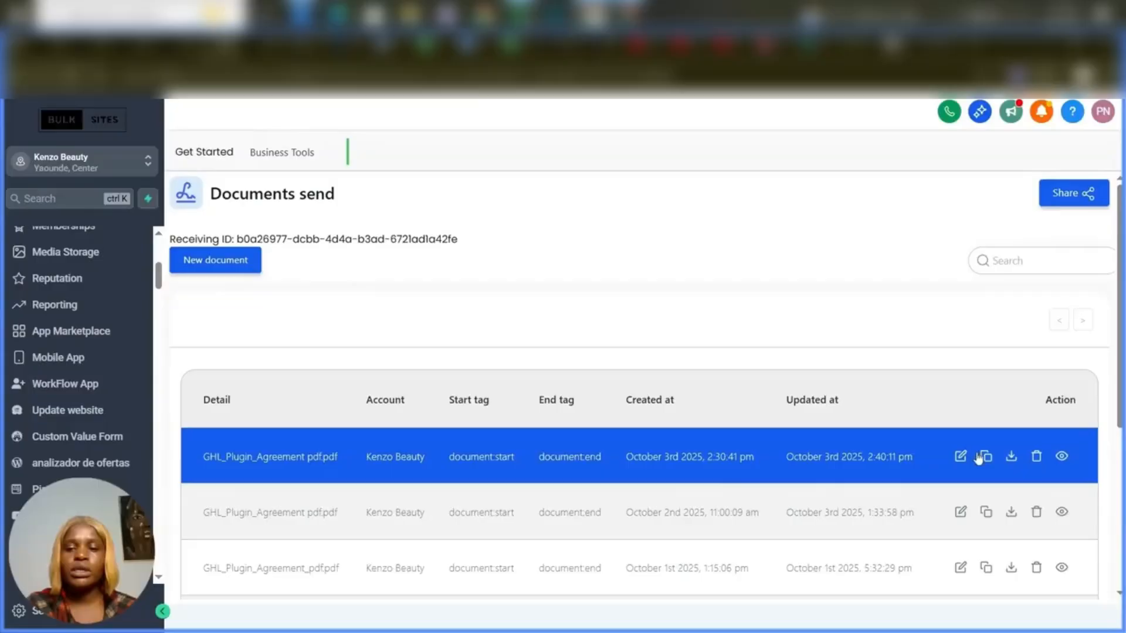
# Open the newest GHL_Plugin_Agreement pdf.pdf entry for editing and copy its trigger tag document:start
pyautogui.click(961, 457)
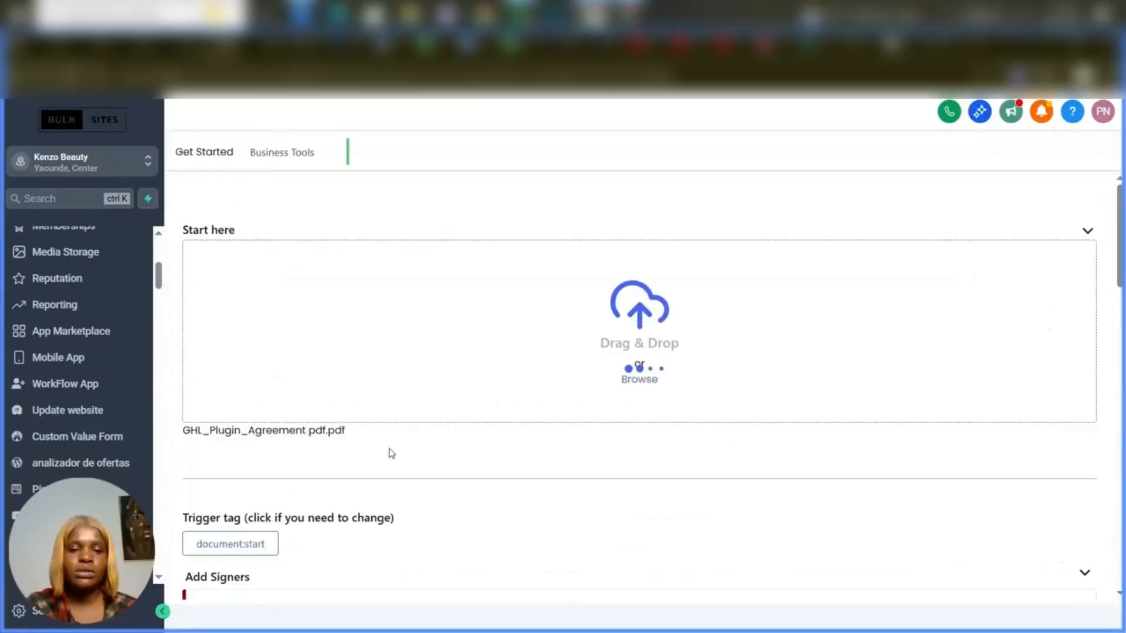
pyautogui.scroll(-5, 392, 454)
pyautogui.scroll(4, 389, 455)
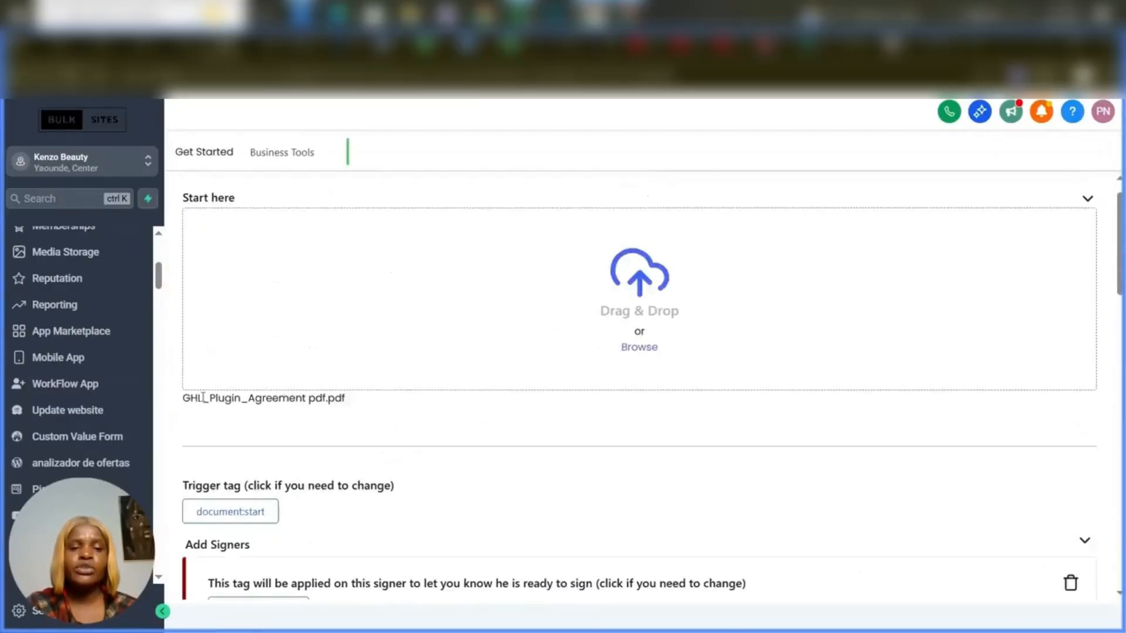
pyautogui.scroll(-2, 227, 508)
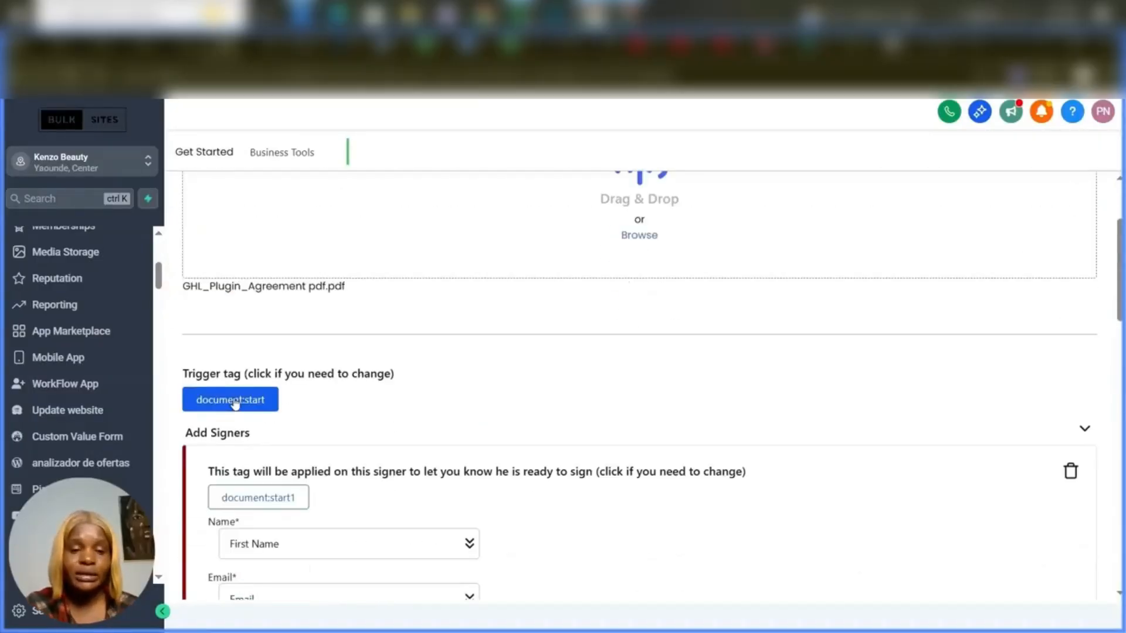
pyautogui.click(235, 403)
pyautogui.hotkey('ctrl', 'c')
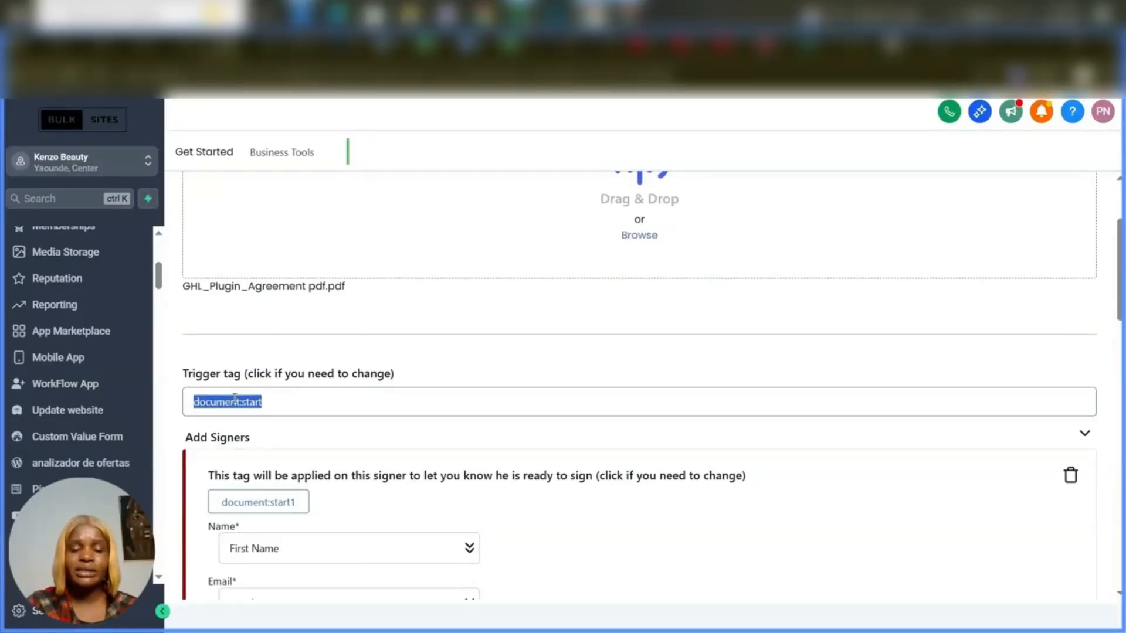
pyautogui.scroll(-2, 553, 314)
pyautogui.scroll(2, 465, 404)
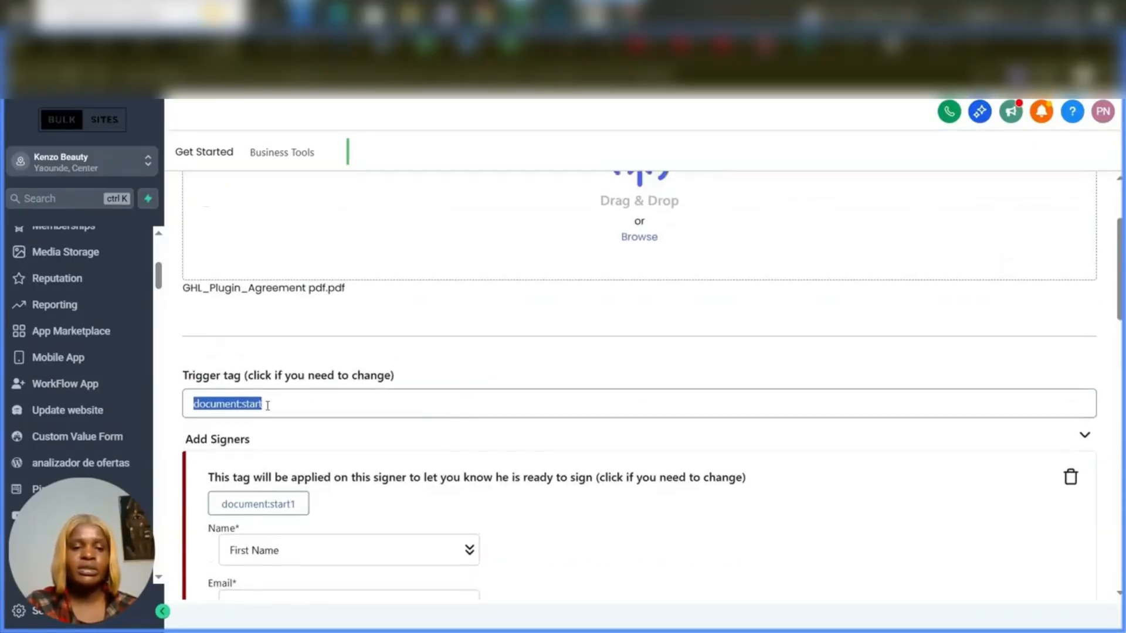
pyautogui.scroll(3, 184, 349)
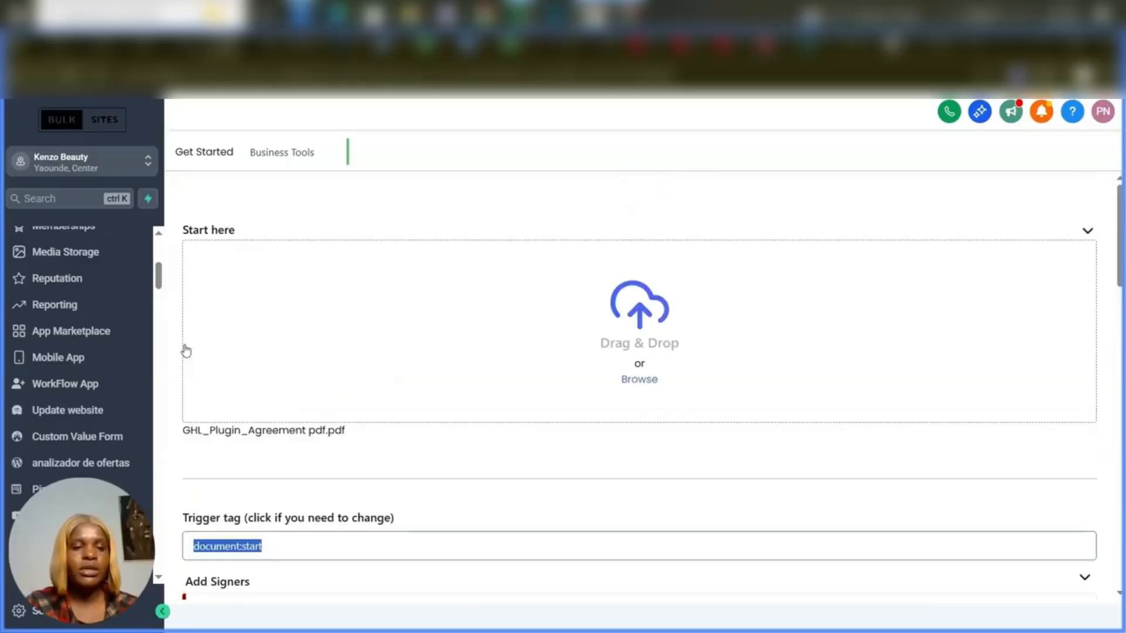
# Go to the signer's contact record and remove the document:start1 tag
pyautogui.scroll(5, 90, 315)
pyautogui.click(91, 319)
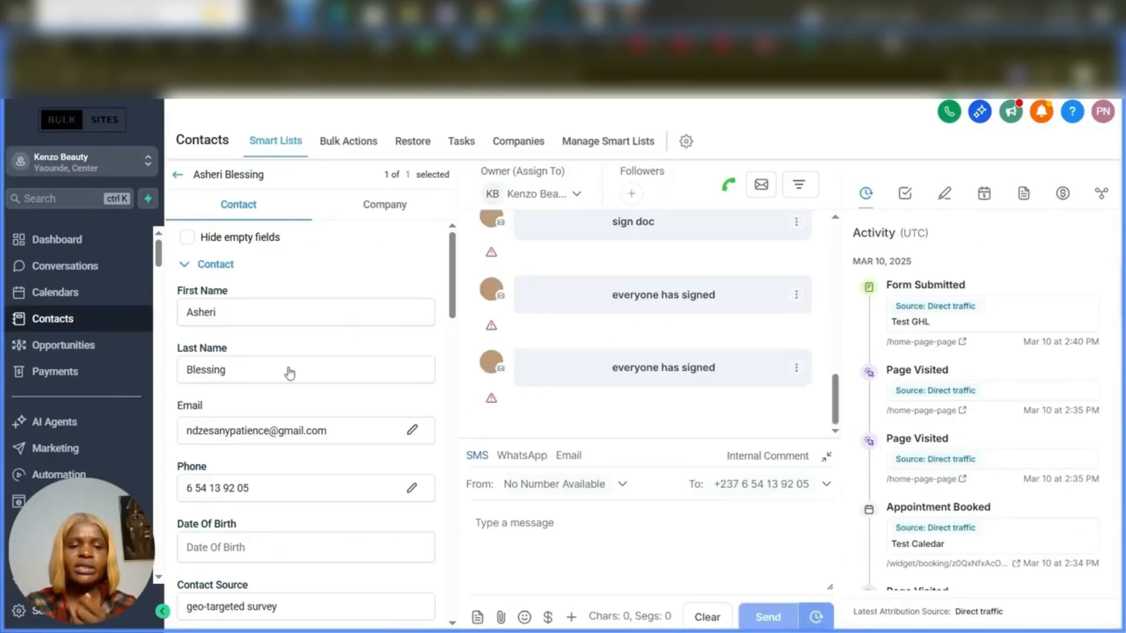
pyautogui.scroll(-10, 299, 382)
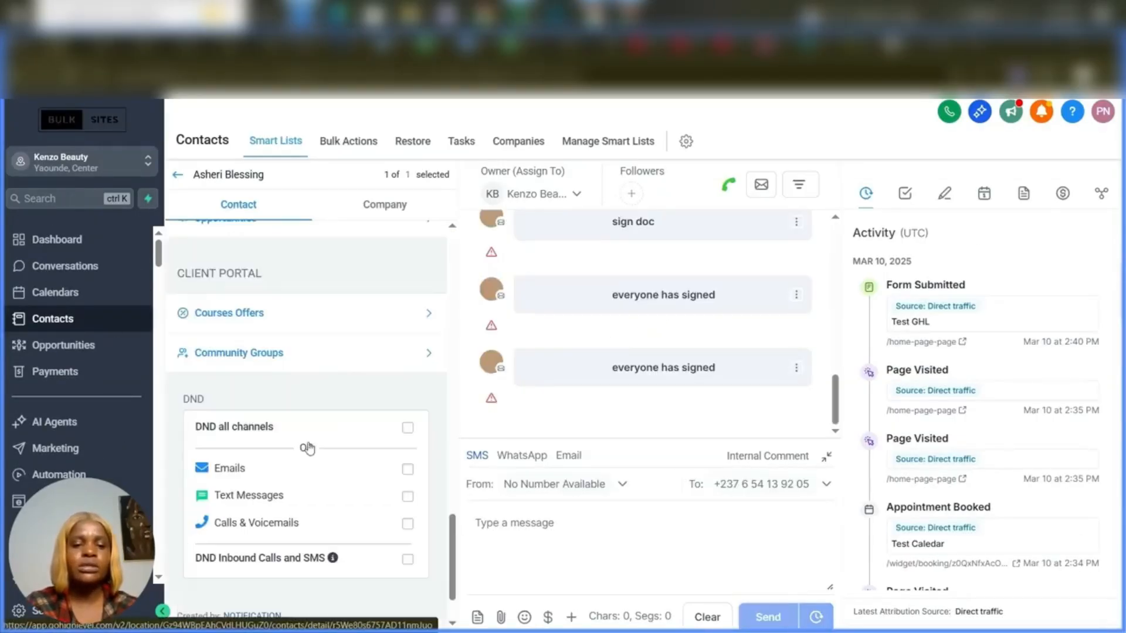
pyautogui.scroll(5, 298, 461)
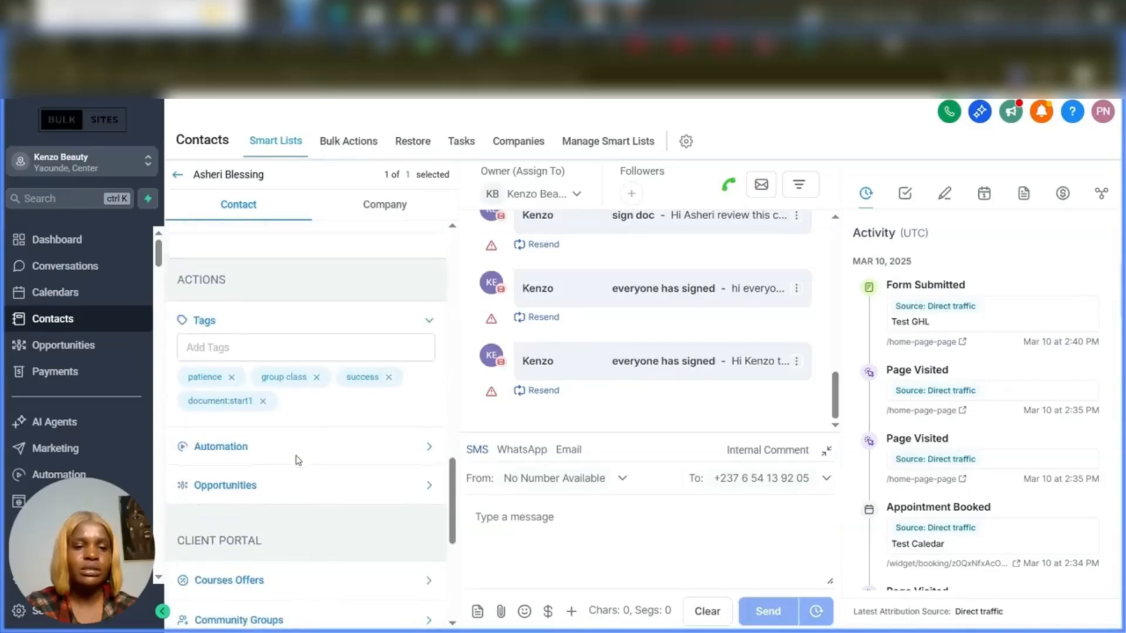
pyautogui.click(262, 402)
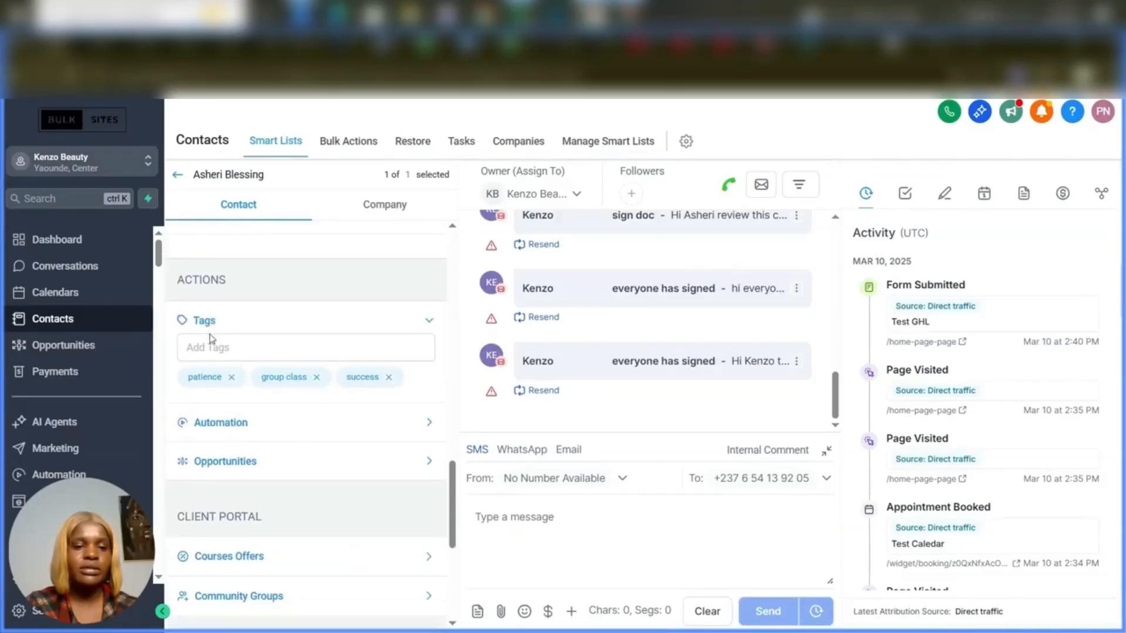
# Add the copied trigger tag document:start to the contact
pyautogui.click(212, 350)
pyautogui.hotkey('ctrl', 'v')
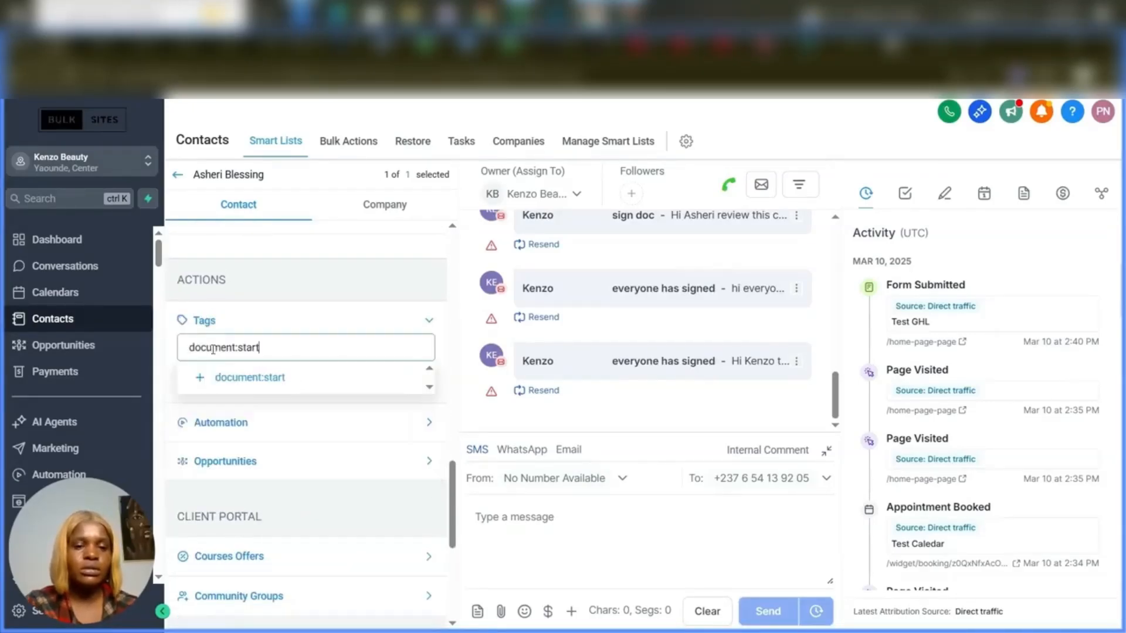
pyautogui.click(243, 399)
# Open the signing link stored in the contact's Pat Signature field under Additional Info
pyautogui.scroll(-10, 284, 424)
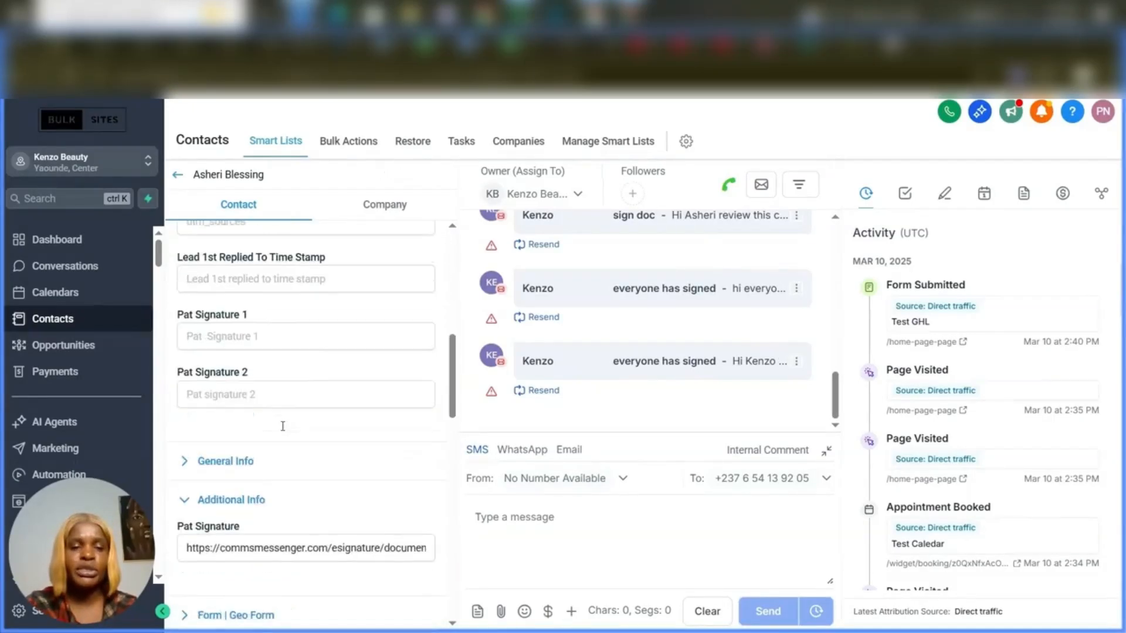
pyautogui.scroll(-1, 262, 499)
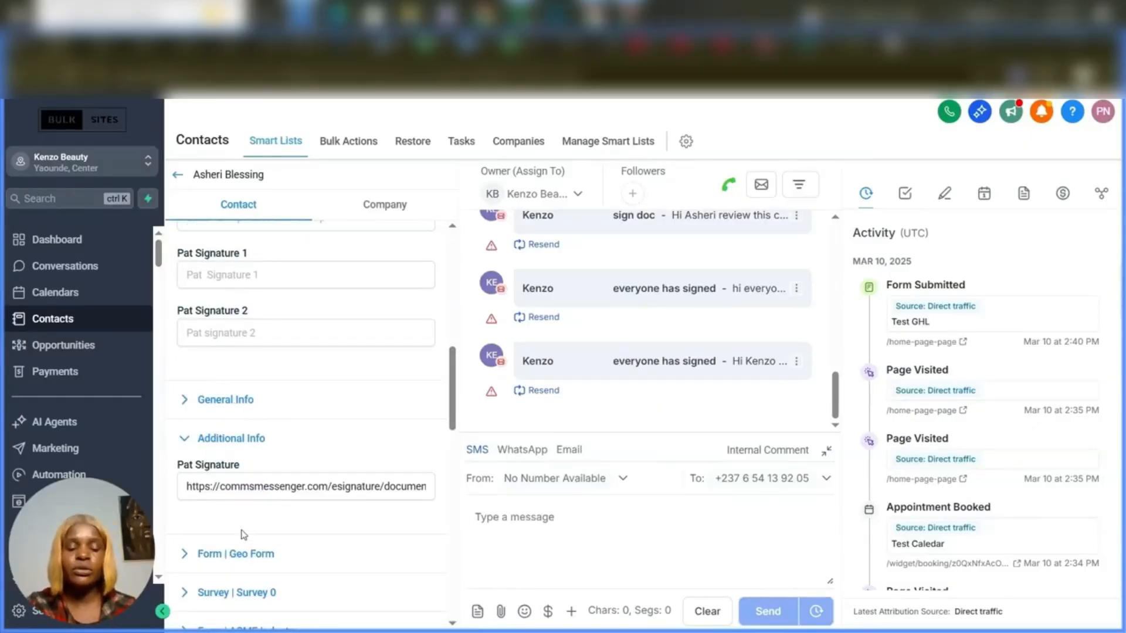
pyautogui.scroll(-1, 243, 537)
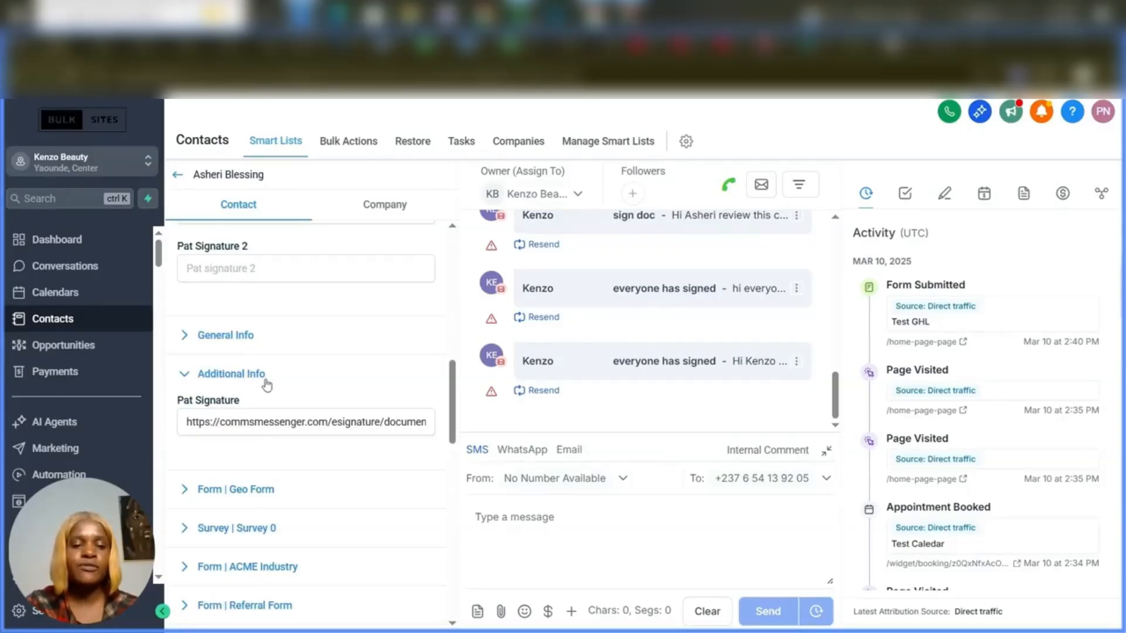
pyautogui.tripleClick(246, 422)
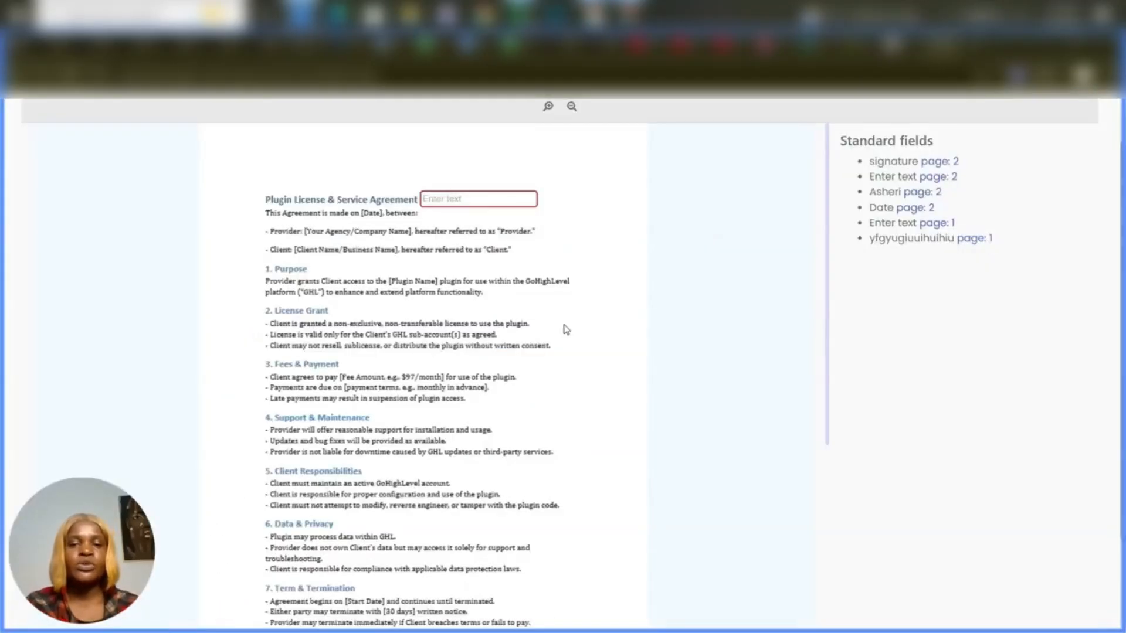
# Review both pages of the signing document and enter Thanks in the text field beside the Plugin License & Service Agreement title
pyautogui.scroll(-10, 566, 329)
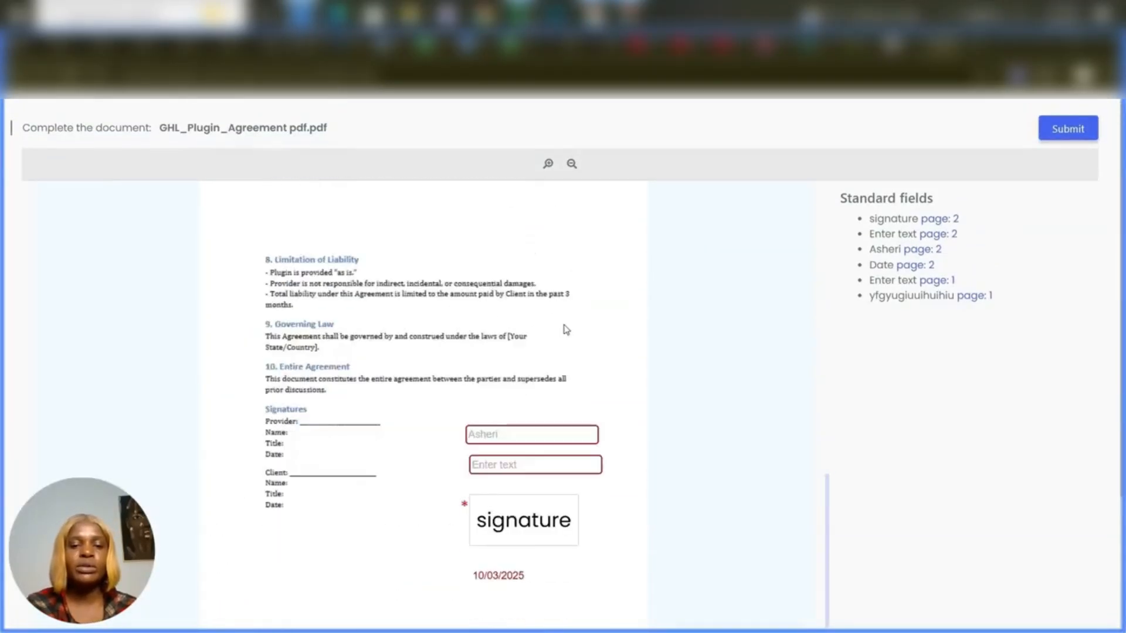
pyautogui.scroll(4, 566, 330)
pyautogui.scroll(6, 566, 330)
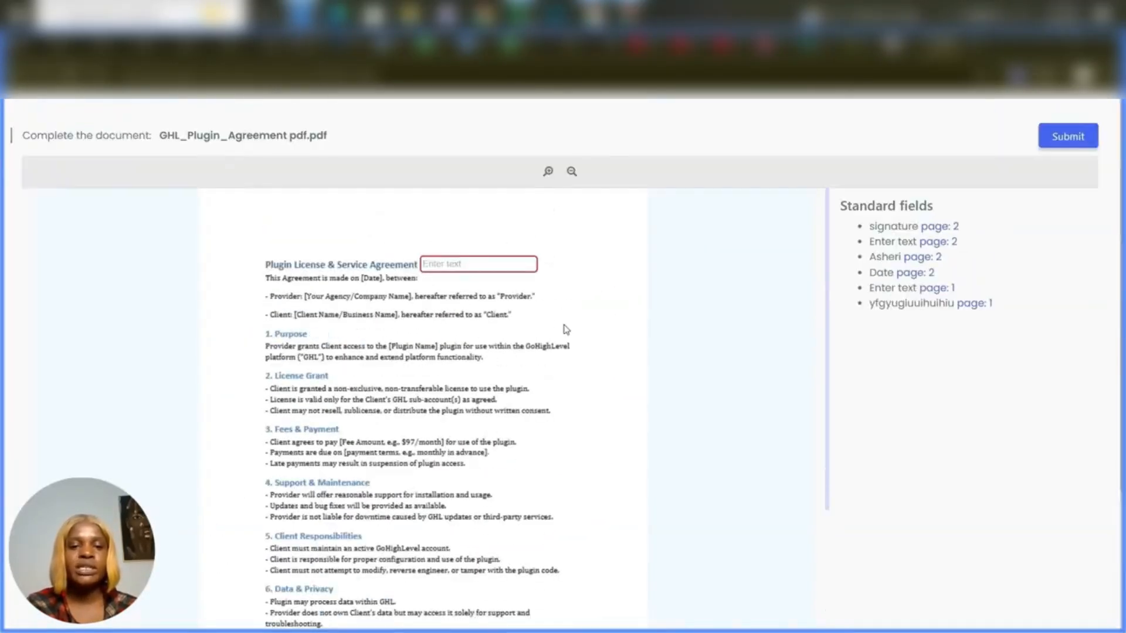
pyautogui.click(437, 260)
pyautogui.write('Thanks')
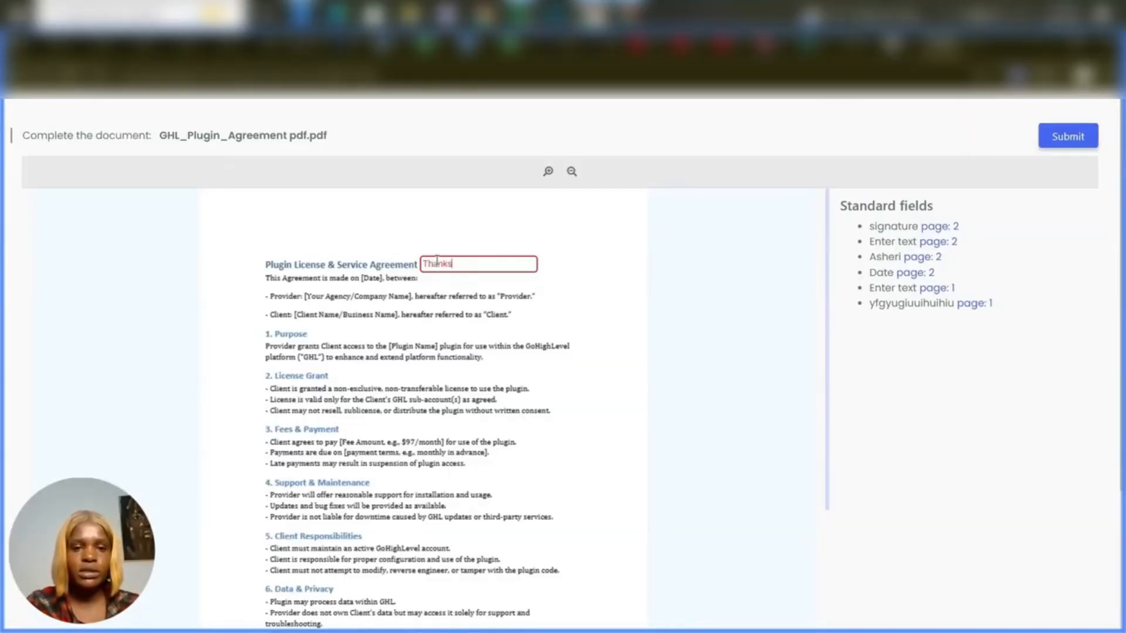
# Fill in the signer's name and the text field beneath it, above the signature box on page 2
pyautogui.scroll(-10, 436, 260)
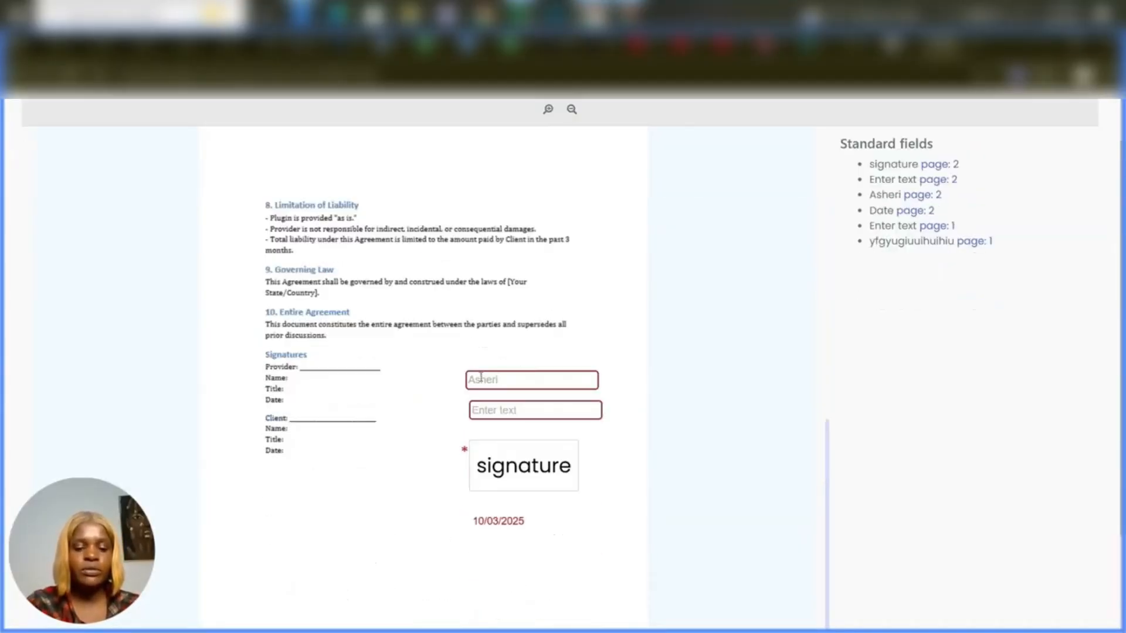
pyautogui.write('Patience')
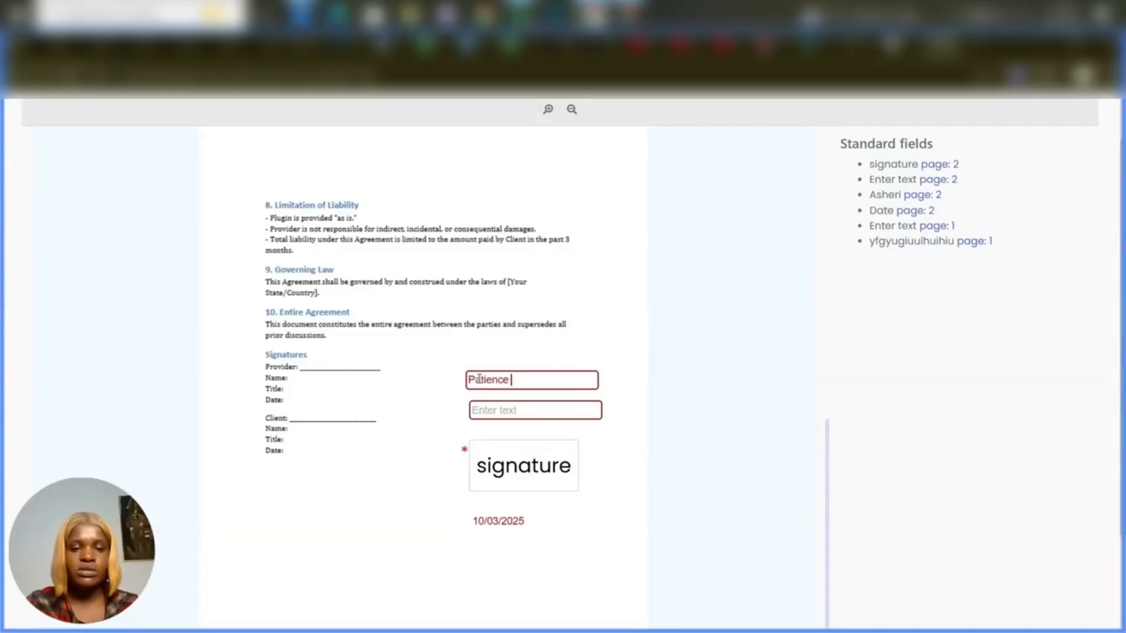
pyautogui.click(485, 410)
pyautogui.write('kenzo')
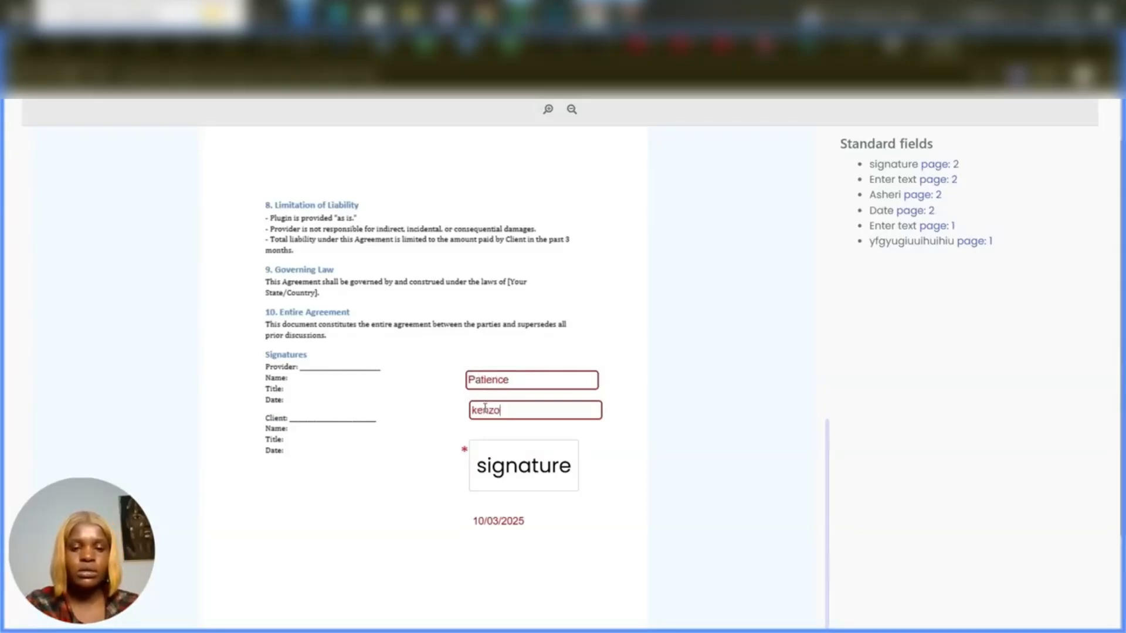
# Draw a freehand signature of overlapping loops for the page 2 signature field, sign with it, and return to the first page
pyautogui.click(494, 474)
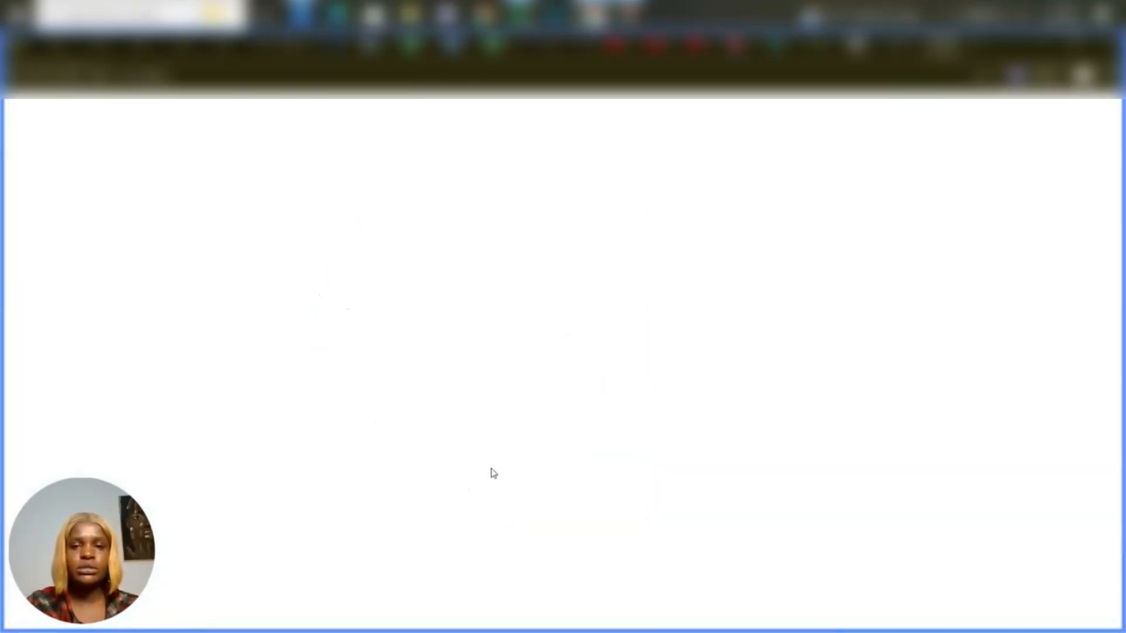
pyautogui.moveTo(473, 304); pyautogui.dragTo(564, 233)
pyautogui.moveTo(552, 319); pyautogui.dragTo(651, 305)
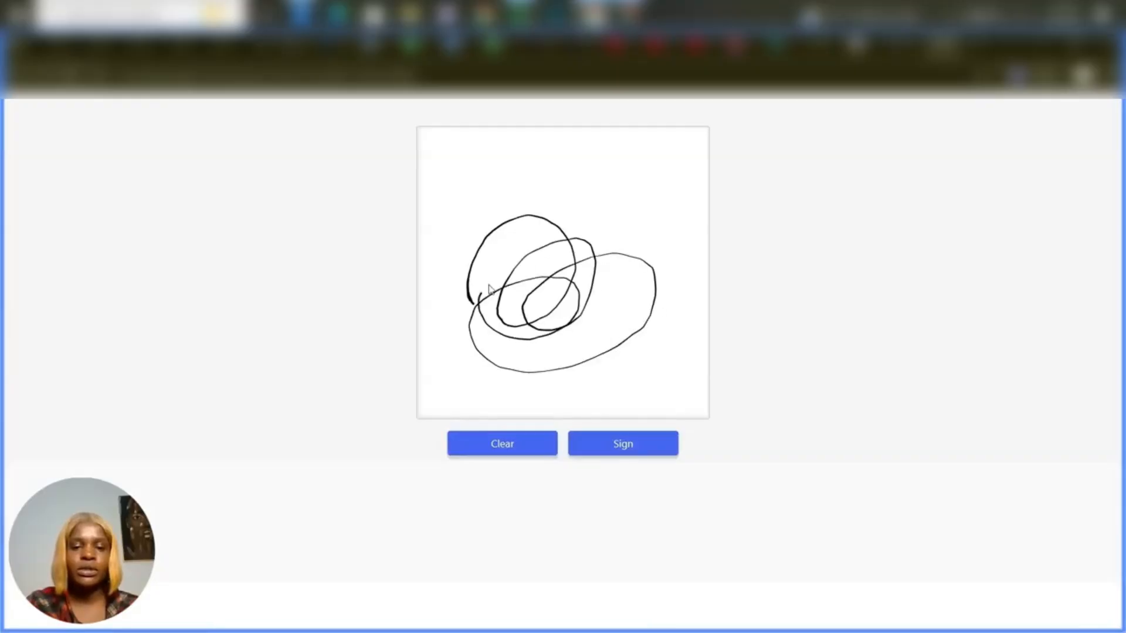
pyautogui.click(623, 444)
pyautogui.scroll(3, 382, 264)
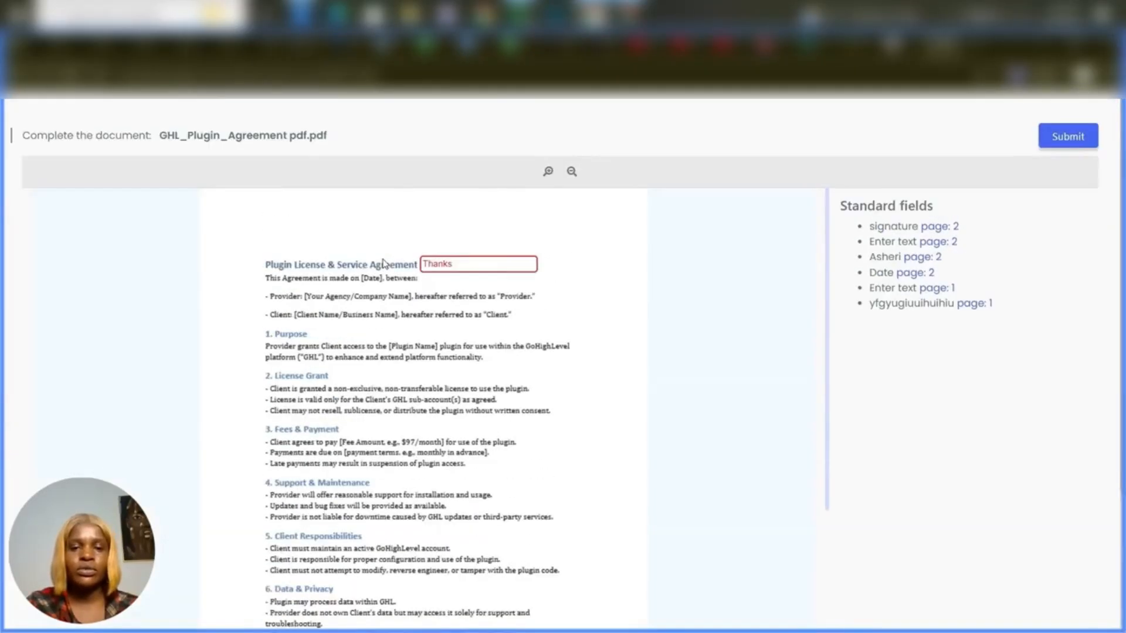
# Review the completed fields and signature on both pages of GHL_Plugin_Agreement pdf.pdf and submit the document
pyautogui.scroll(-7, 382, 264)
pyautogui.scroll(7, 382, 264)
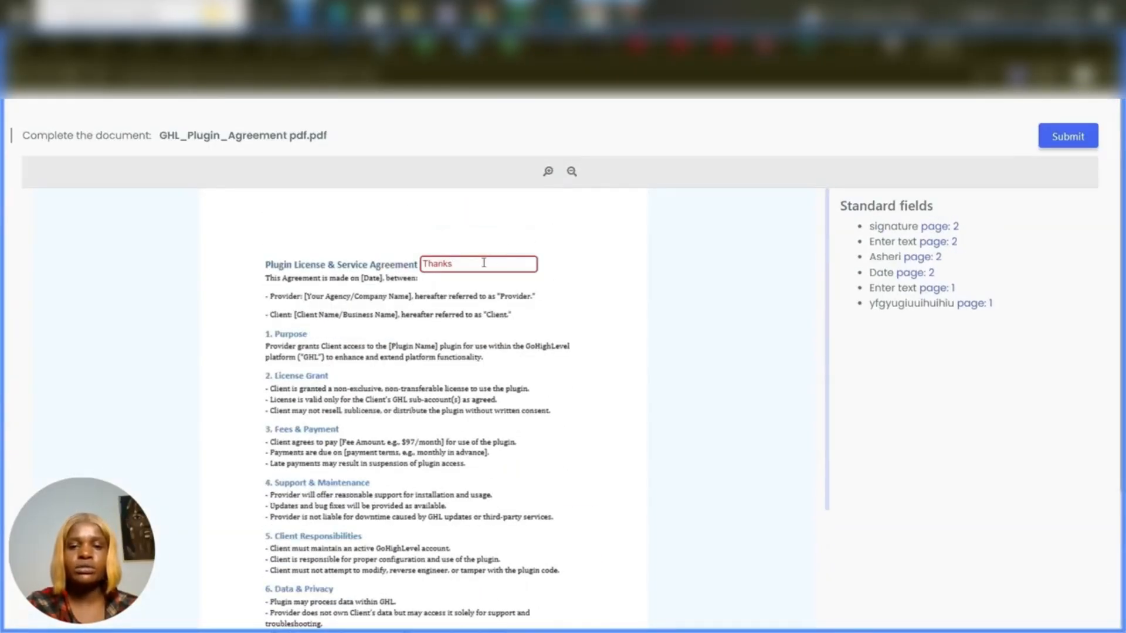
pyautogui.scroll(-3, 484, 262)
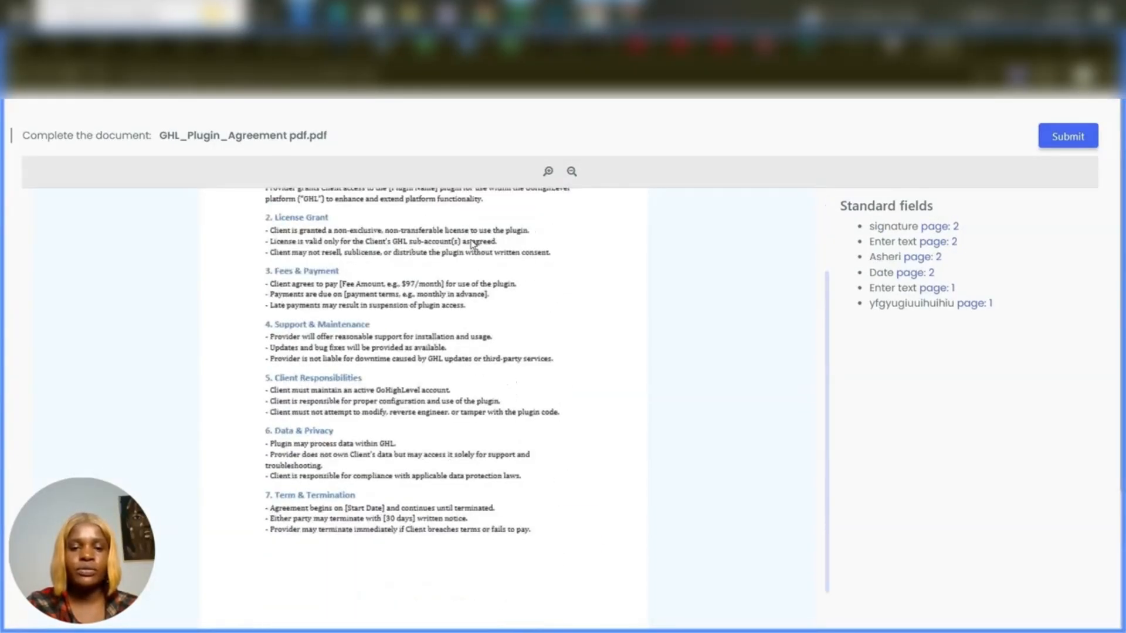
pyautogui.scroll(-6, 473, 245)
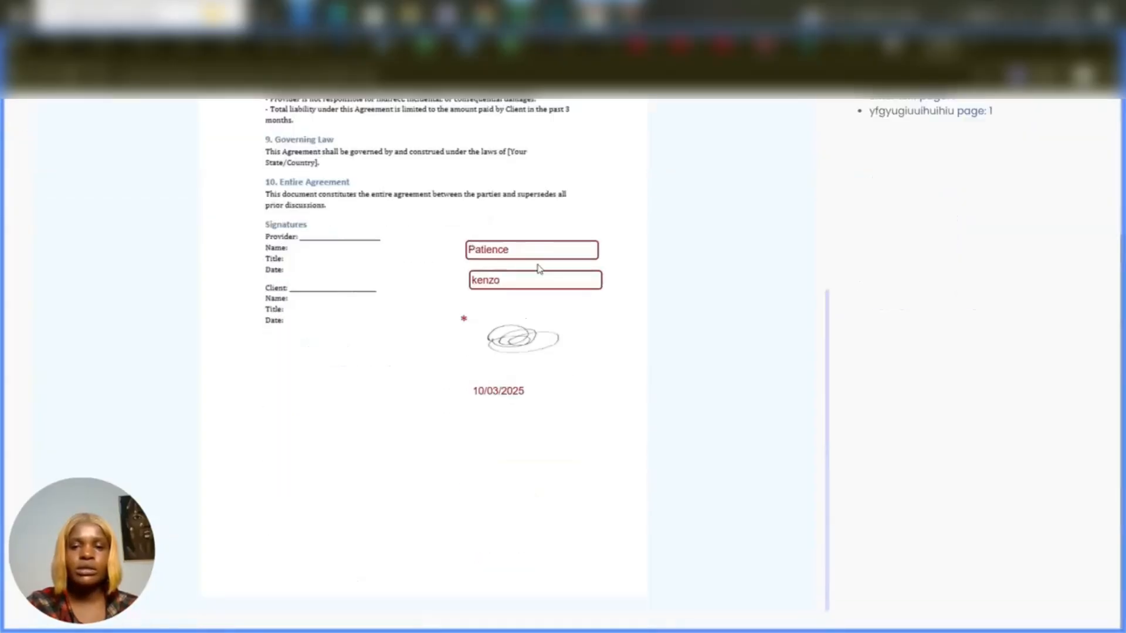
pyautogui.scroll(10, 311, 223)
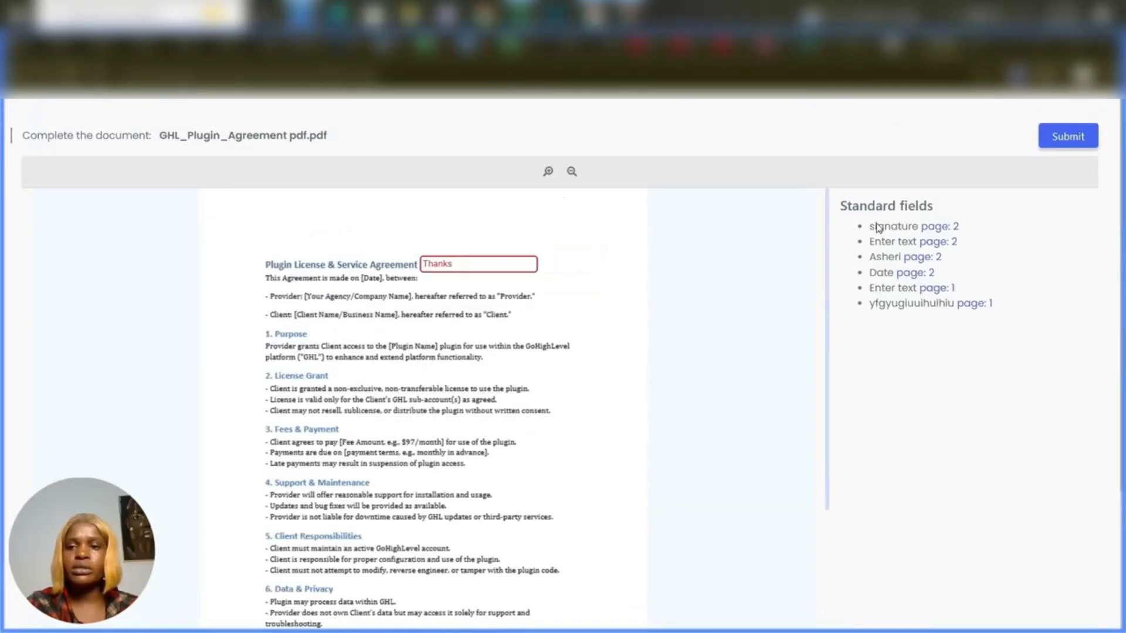
pyautogui.click(1067, 136)
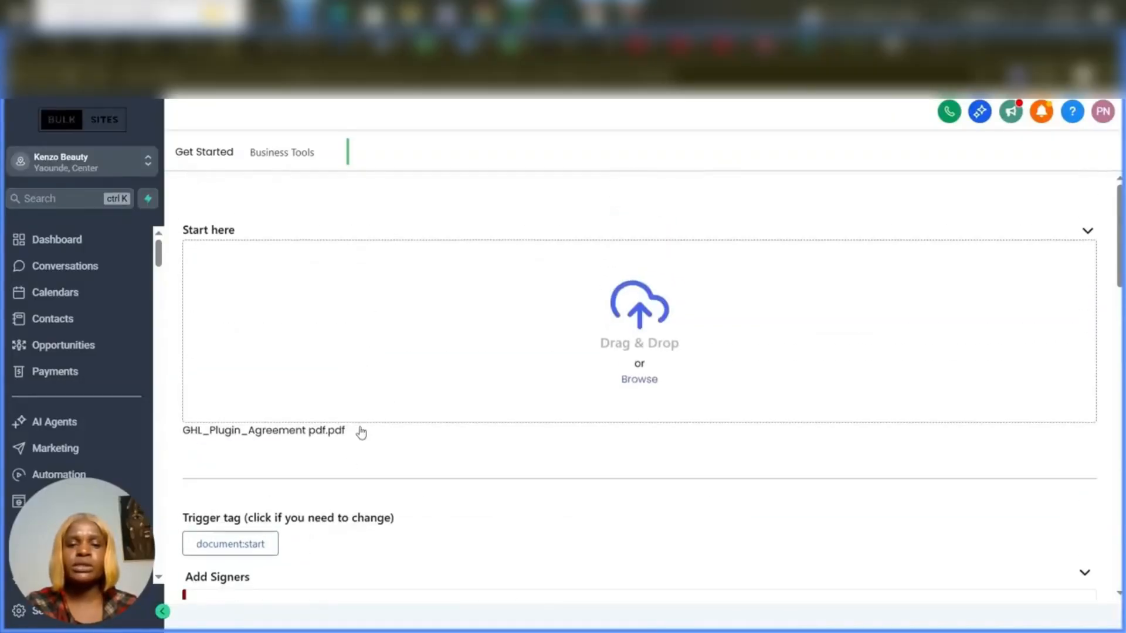
# Open the most recent GHL_Plugin_Agreement pdf.pdf entry in the sent documents list and examine its completion status, signing progress and available actions
pyautogui.click(274, 159)
pyautogui.click(302, 201)
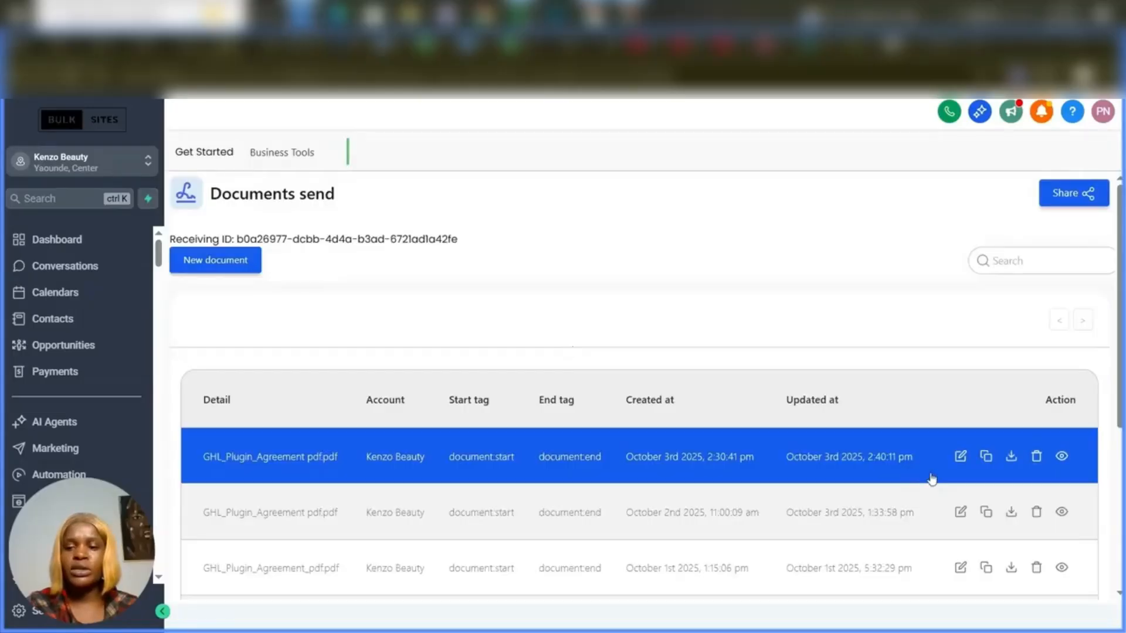
pyautogui.click(1063, 458)
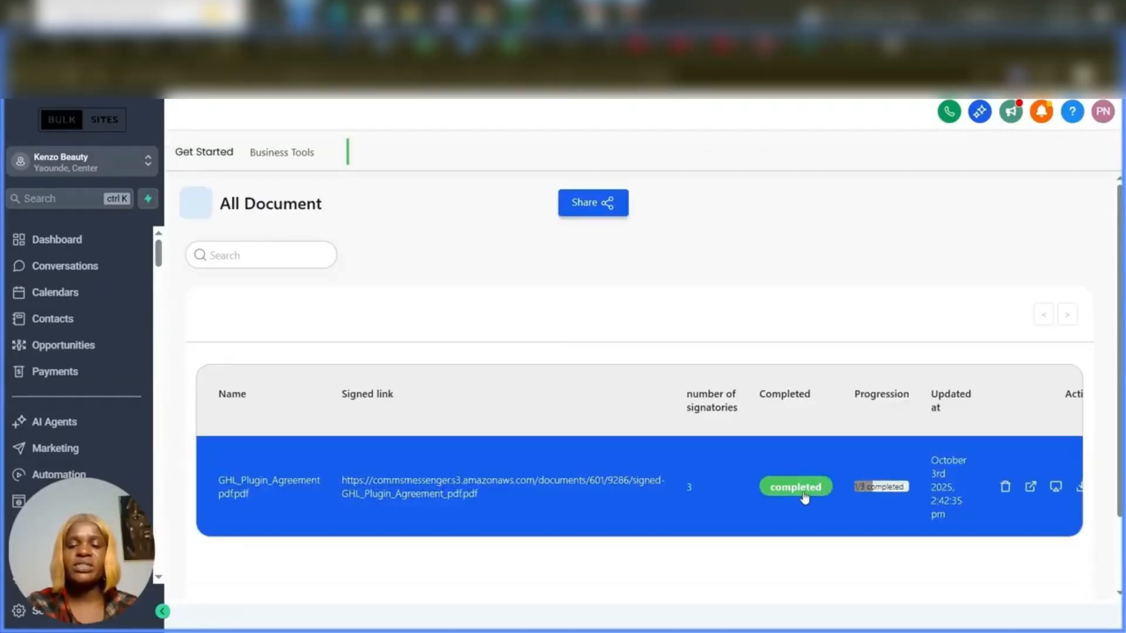
pyautogui.scroll(-1, 756, 486)
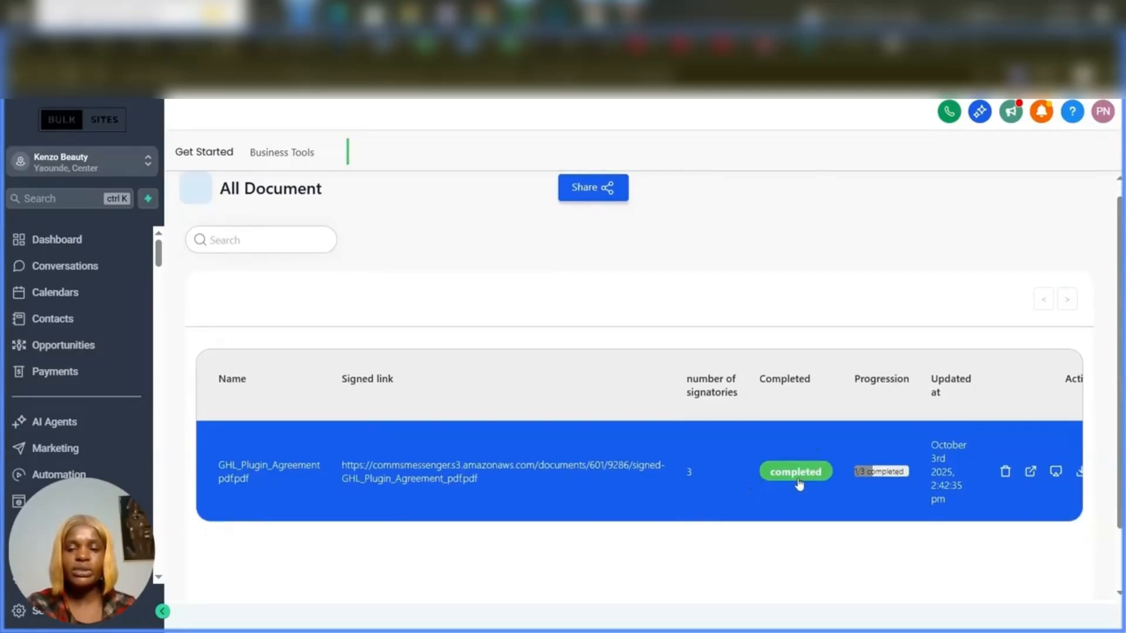
pyautogui.scroll(1, 799, 484)
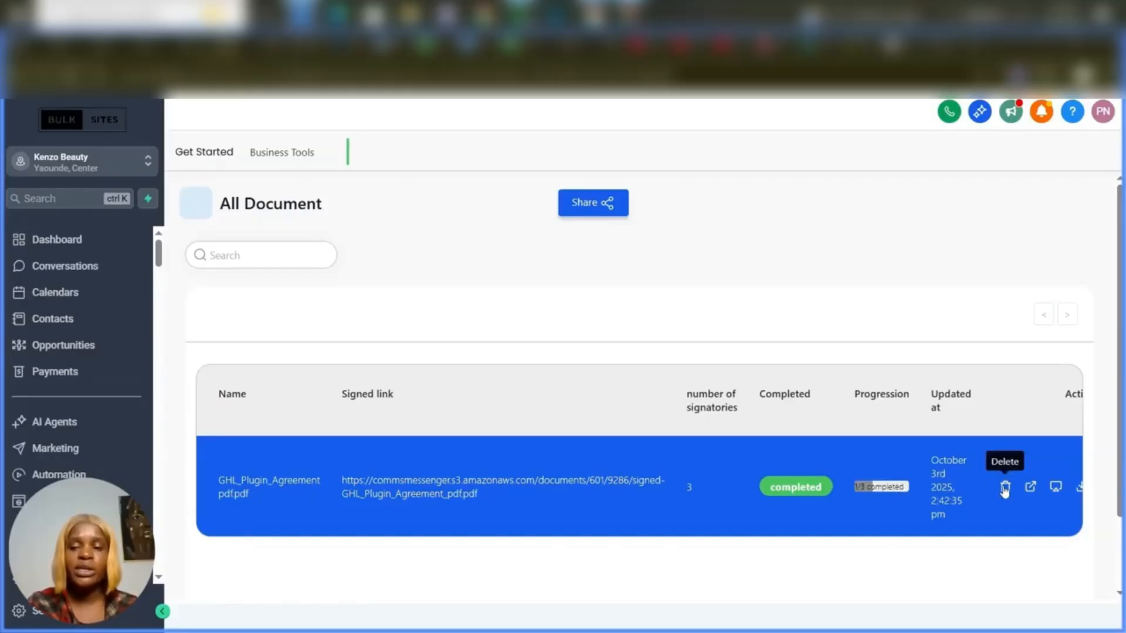
pyautogui.click(1055, 487)
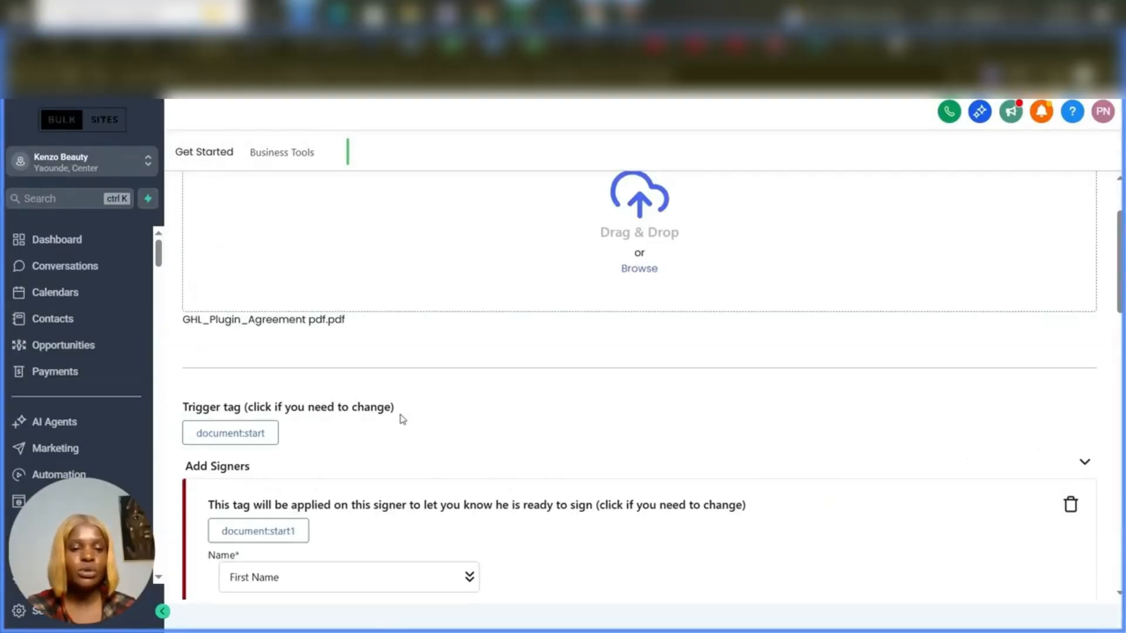
# Review the document's trigger tag and the first signer's ready-to-sign tag, name, email, custom field and signed tag settings
pyautogui.scroll(-6, 399, 410)
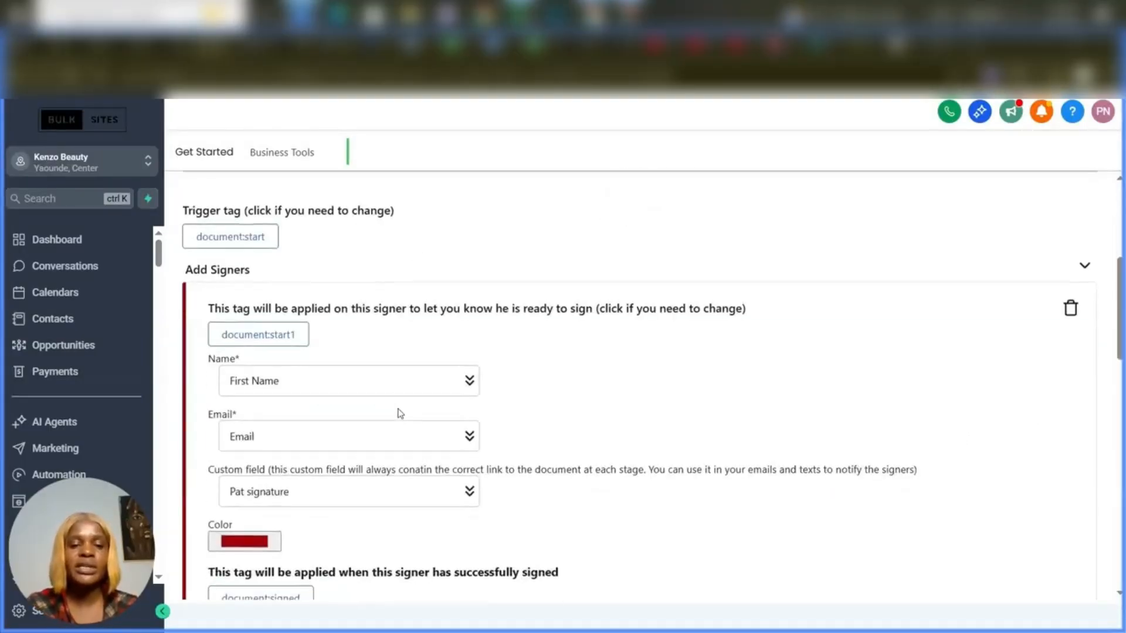
pyautogui.scroll(6, 275, 399)
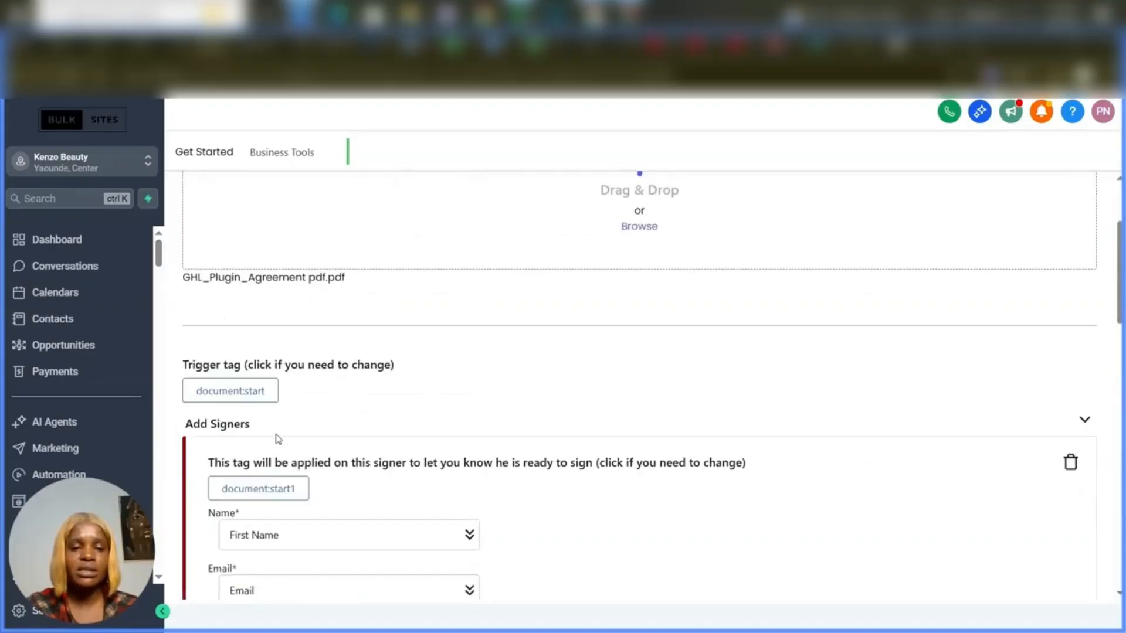
pyautogui.scroll(-2, 278, 439)
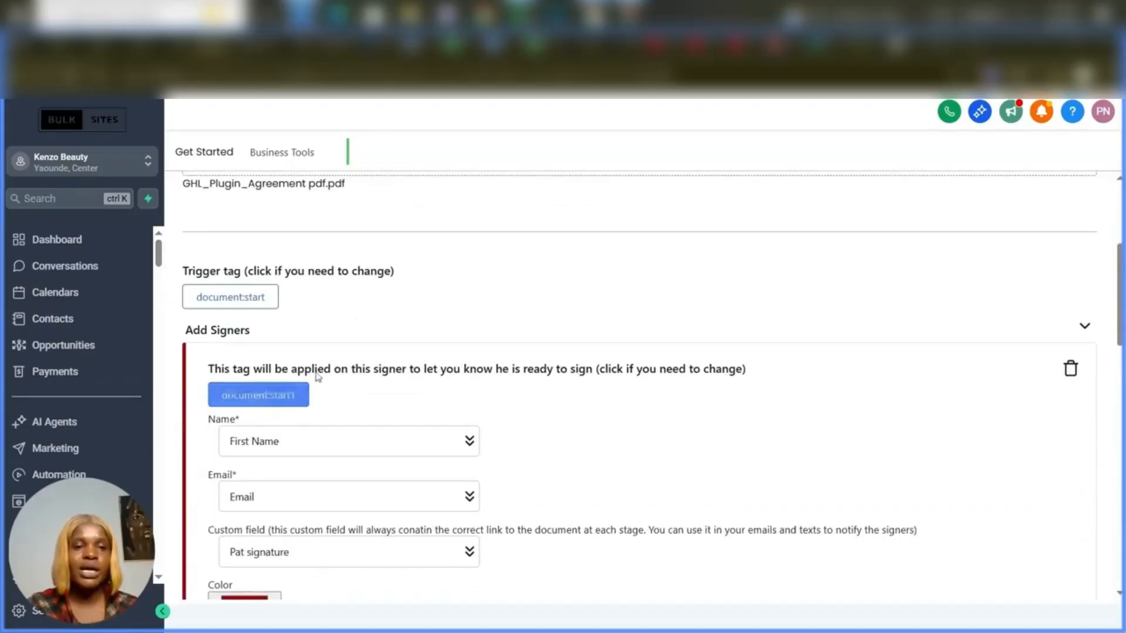
pyautogui.scroll(-3, 334, 325)
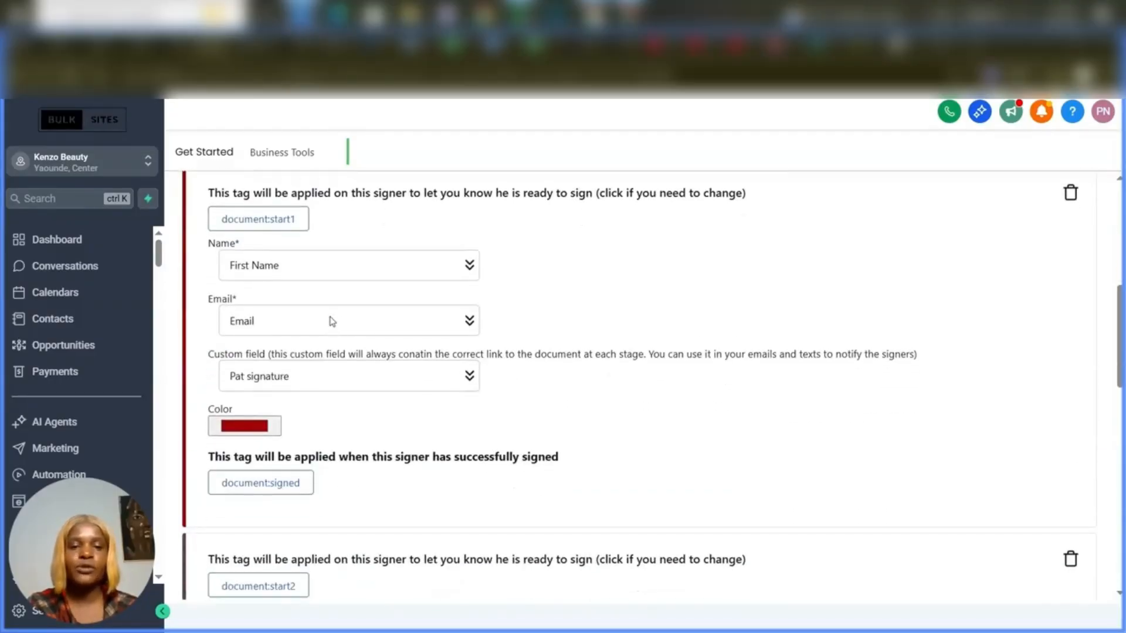
pyautogui.scroll(1, 332, 321)
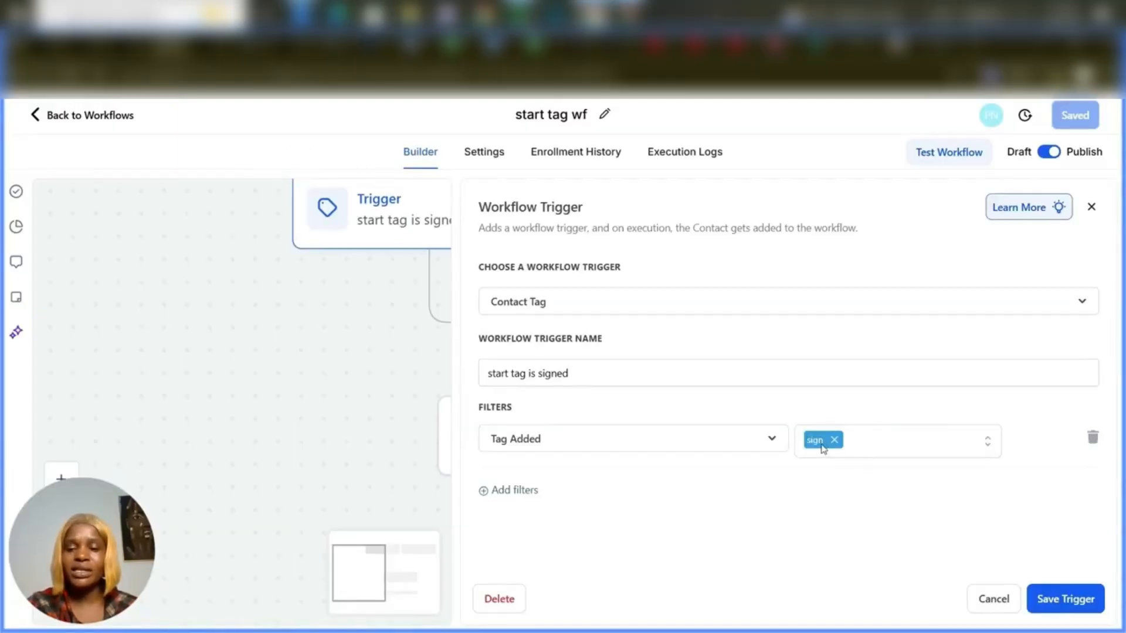
# Close the contact tag trigger in the start tag wf workflow, review the contract email action's message, and leave it without saving
pyautogui.click(988, 600)
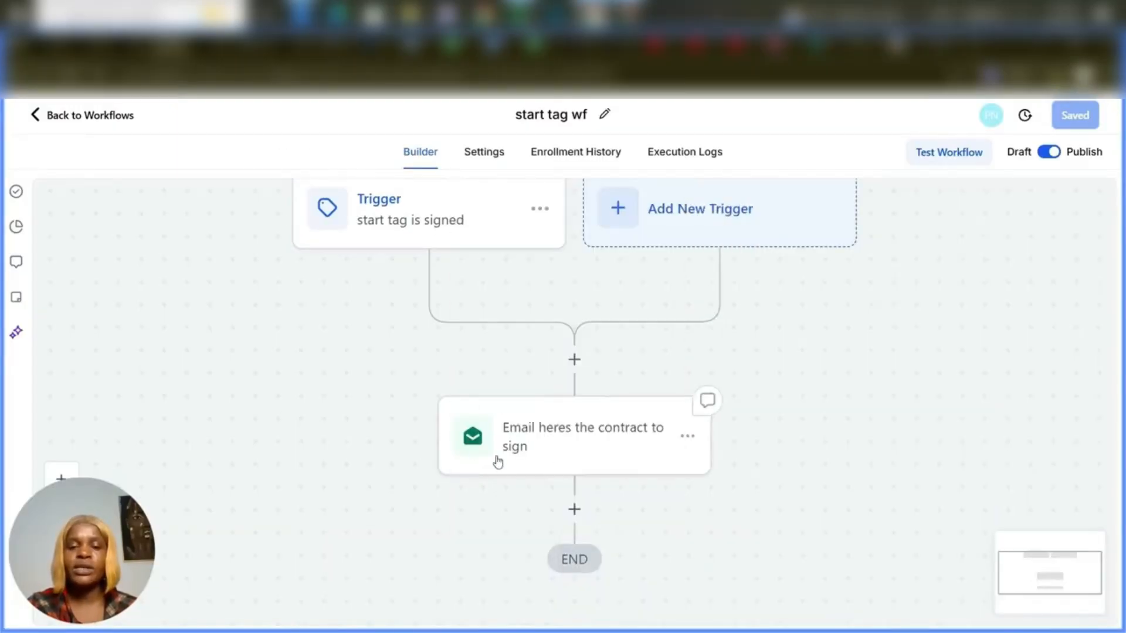
pyautogui.click(556, 455)
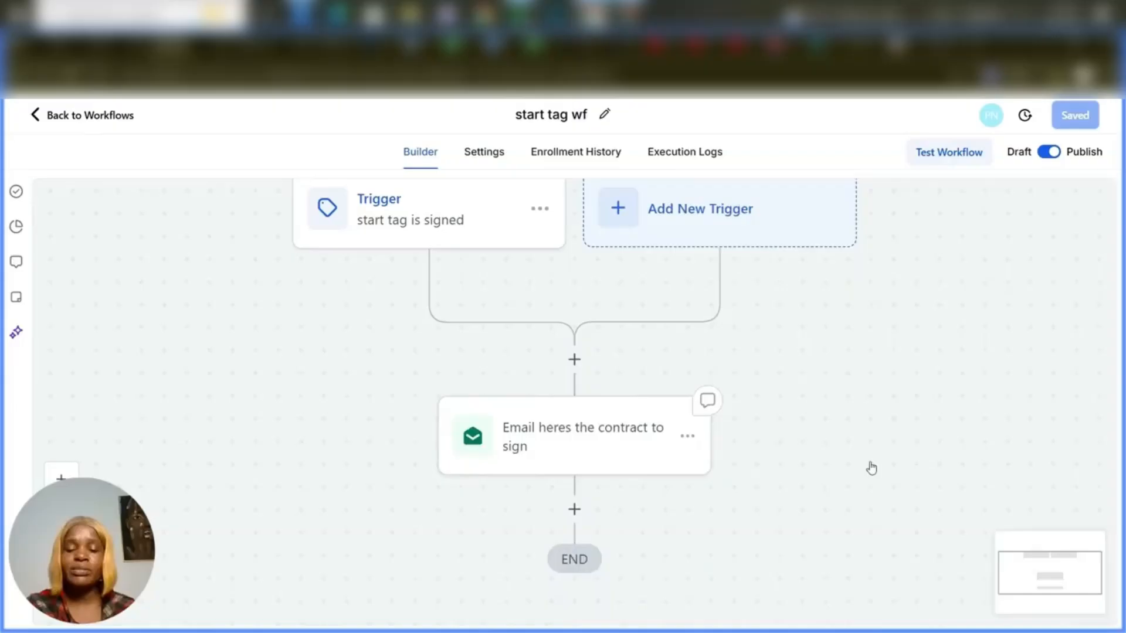
pyautogui.scroll(-8, 867, 477)
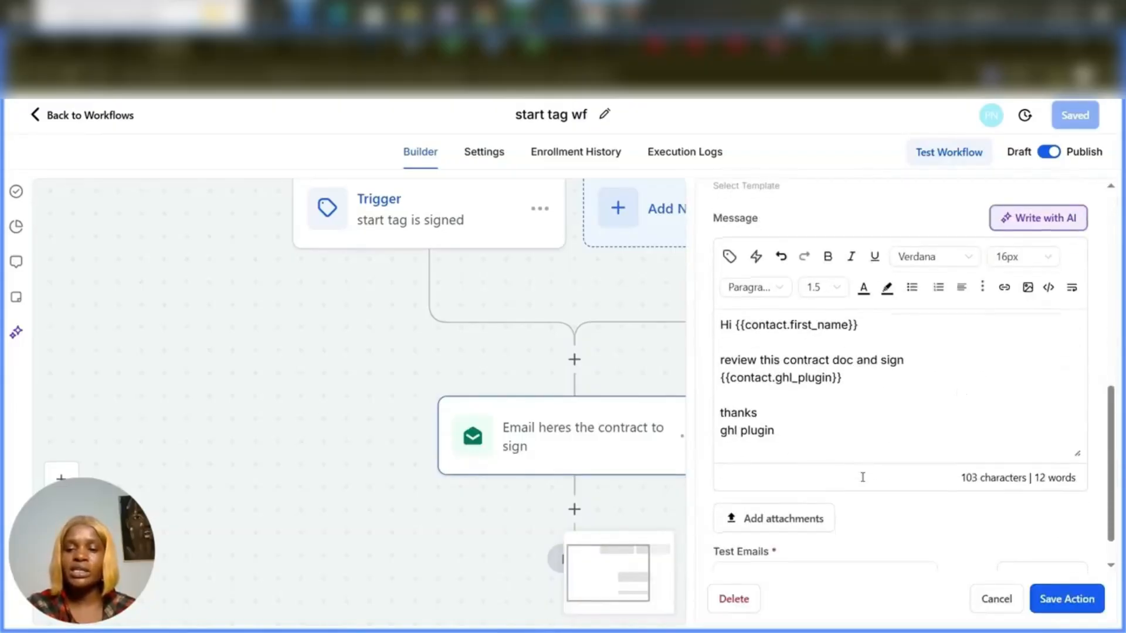
pyautogui.click(996, 599)
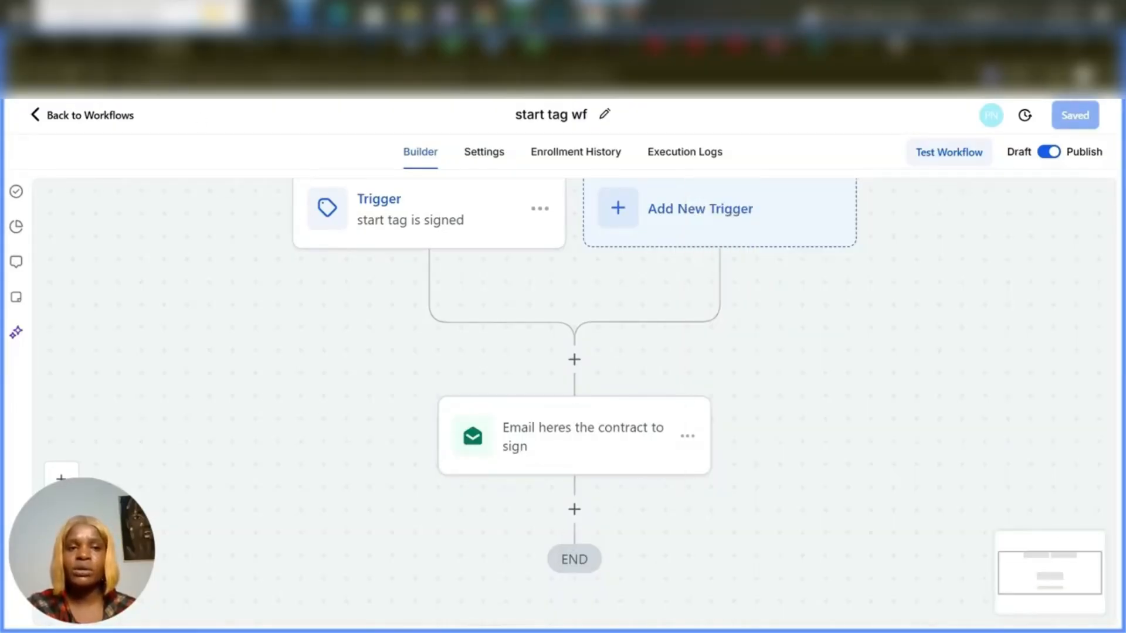